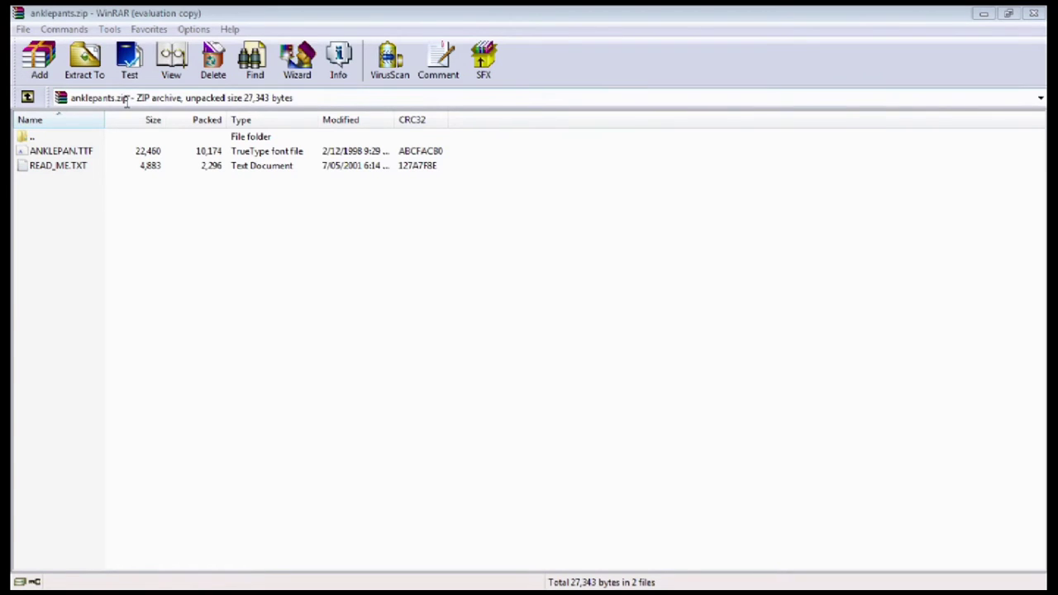
- Read the READ_ME.TXT licence notes inside anklepants.zip and close the file
double_click(71, 167)
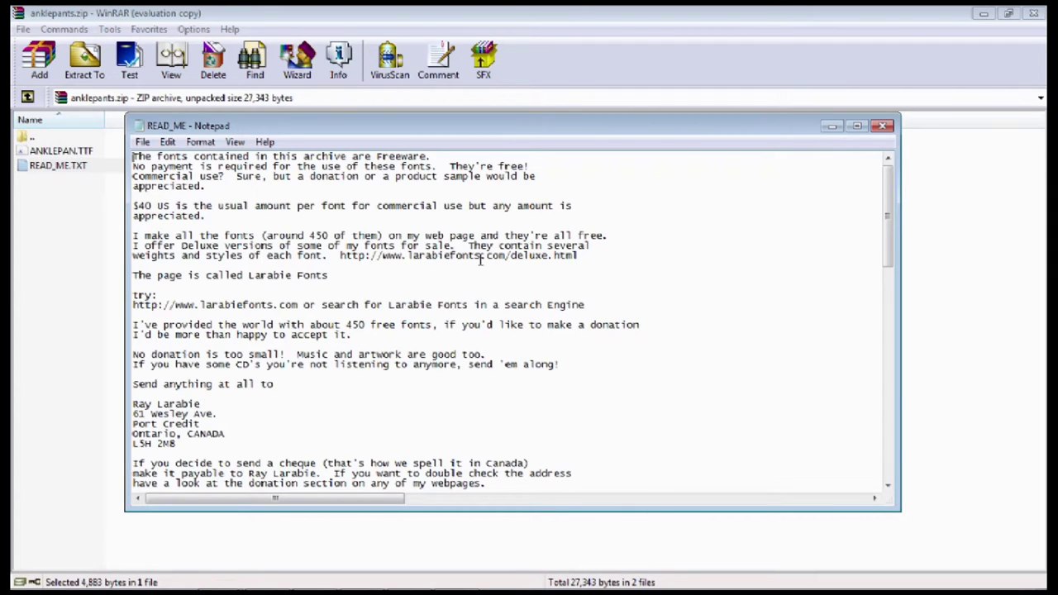
mouse_move(888, 217)
left_mouse_down()
mouse_move(907, 397)
mouse_move(891, 211)
left_mouse_up()
left_click(882, 127)
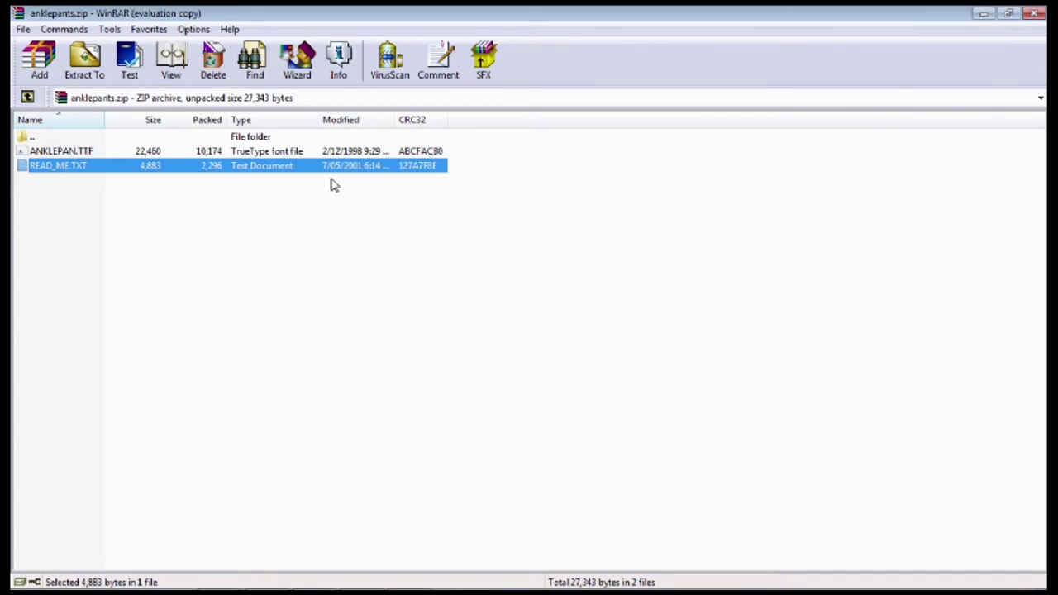
- Open the font file ANKLEPAN.TTF from the anklepants.zip archive
left_click(78, 154)
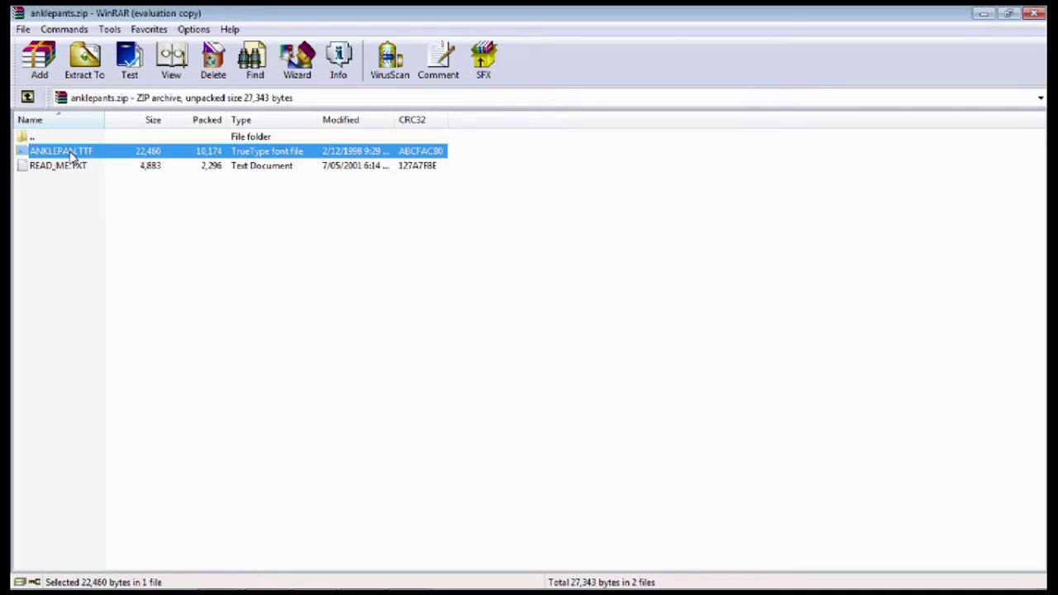
double_click(71, 154)
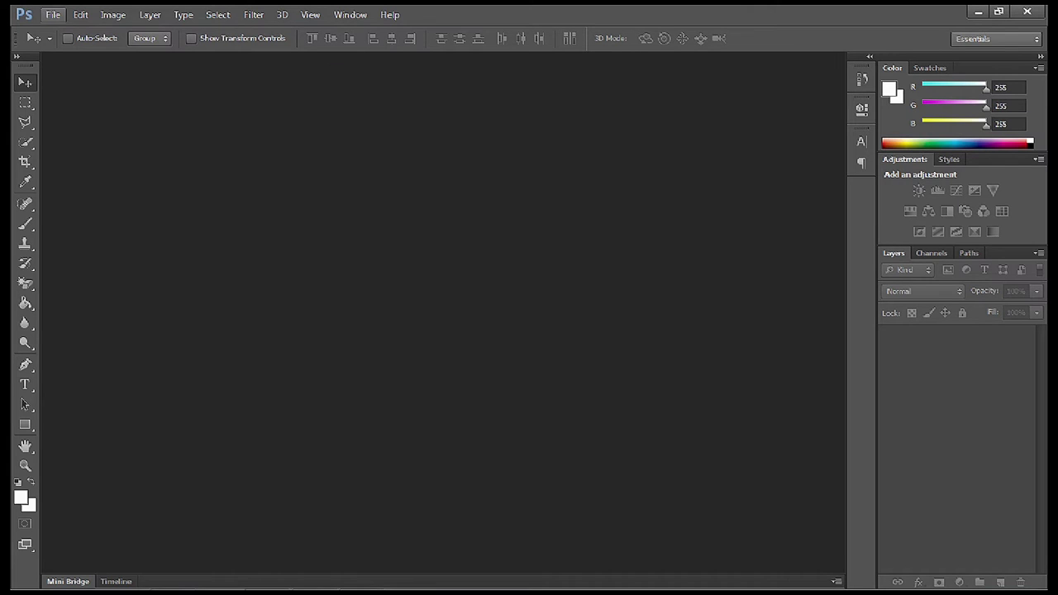
- Create a new document named Filmation with the Film & Video preset at size HDV 1080p/29.97
left_click(53, 15)
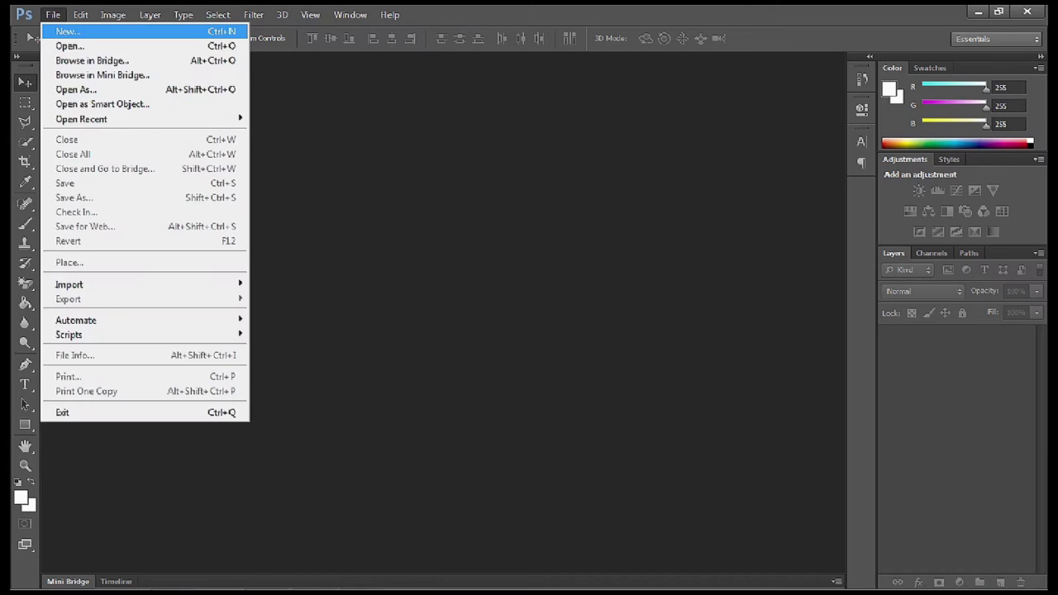
left_click(64, 31)
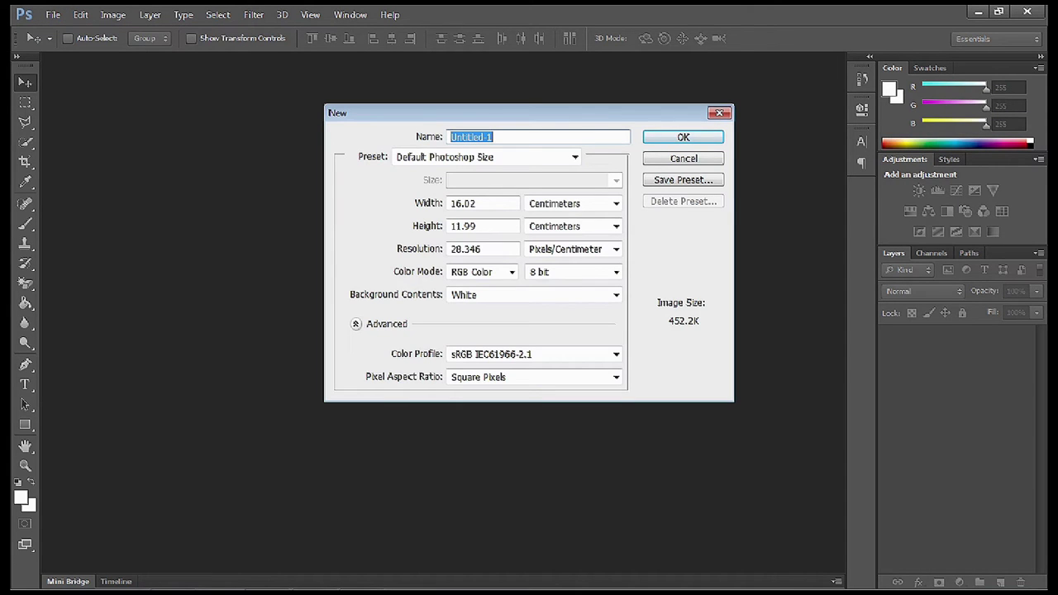
type("Filmation")
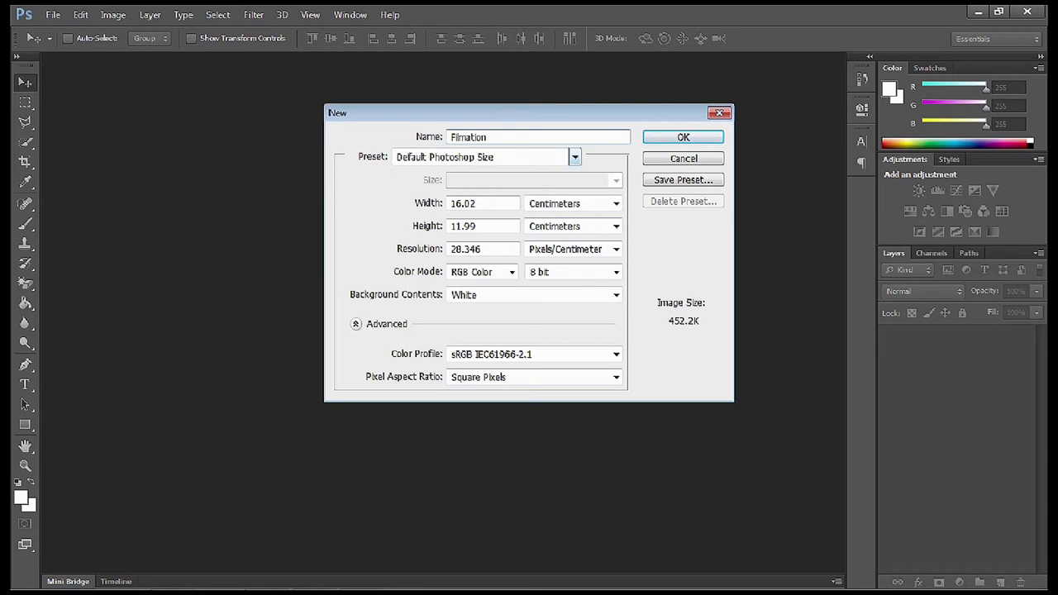
left_click(575, 157)
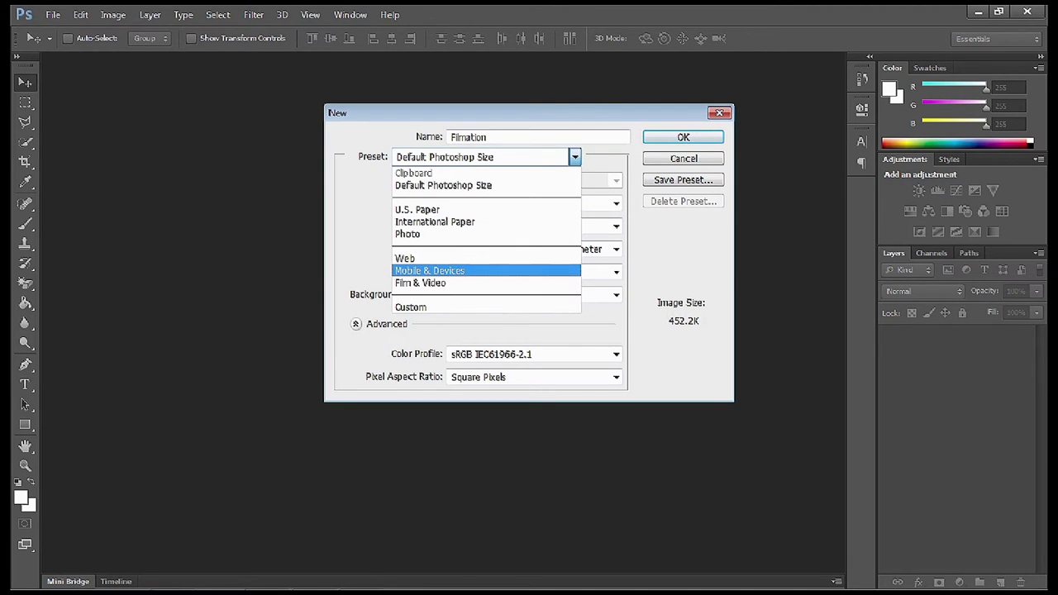
left_click(420, 283)
left_click(616, 180)
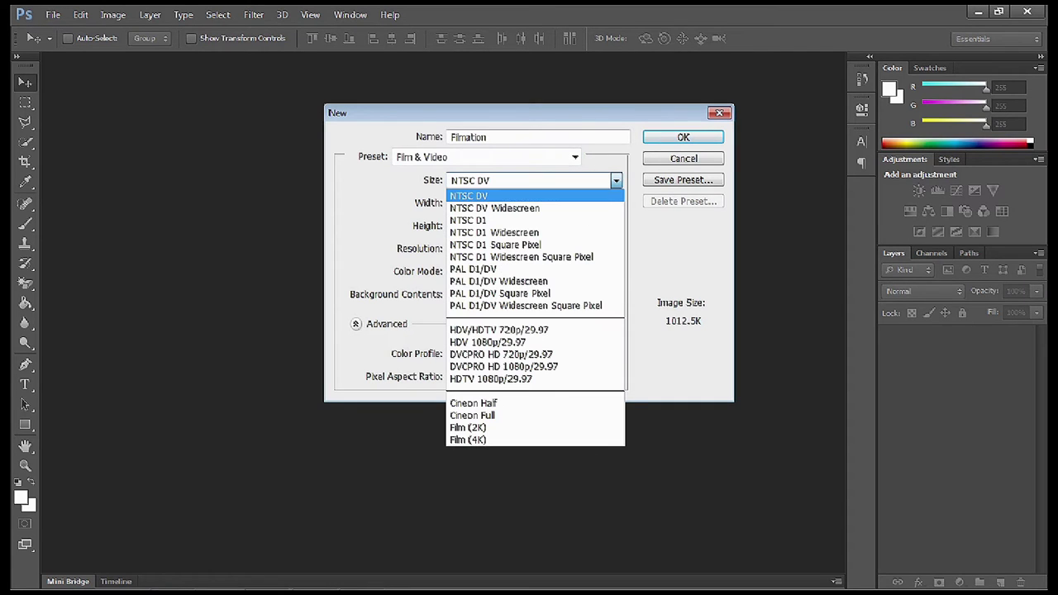
left_click(488, 341)
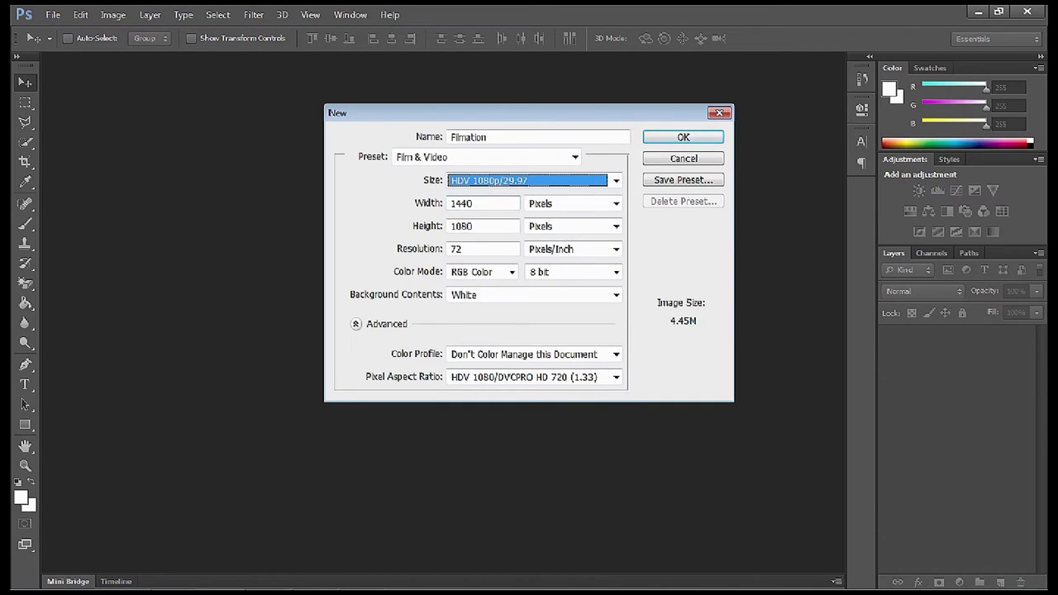
left_click(684, 137)
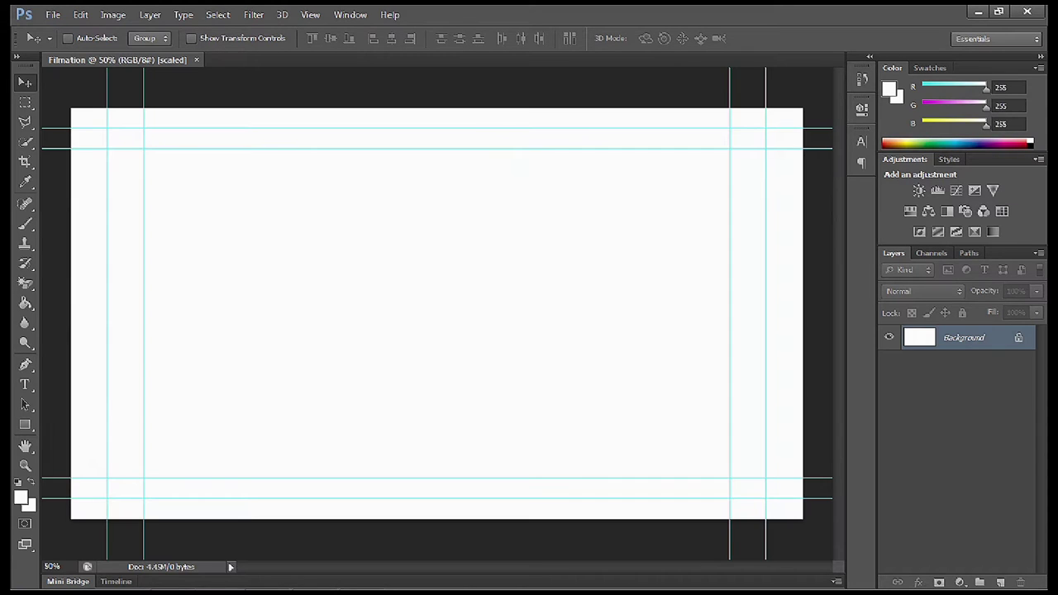
- Hide the guides and fill the Background layer with the default black foreground colour
key("ctrl+semicolon")
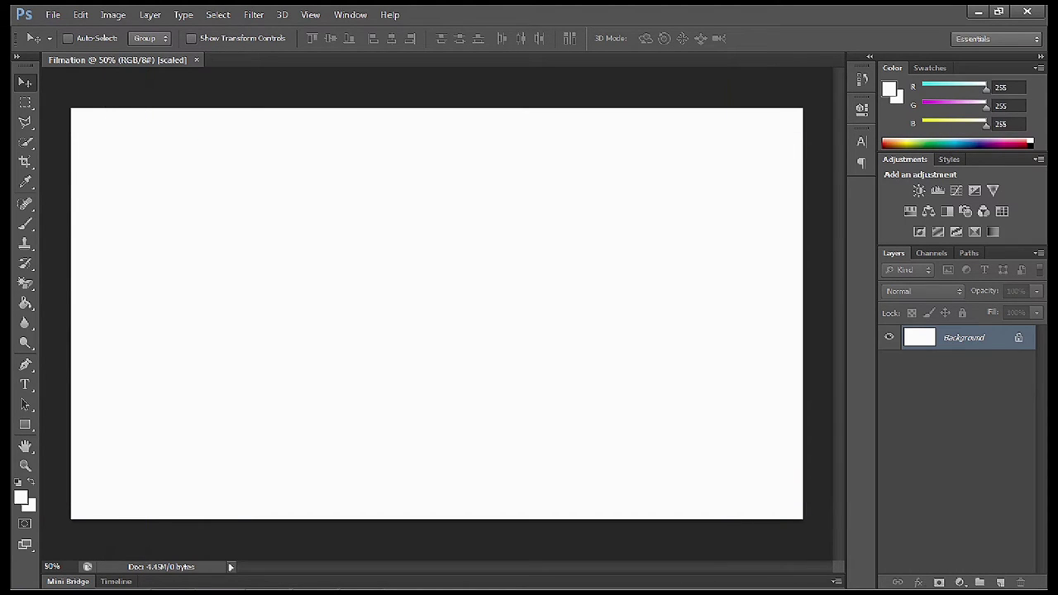
key("g")
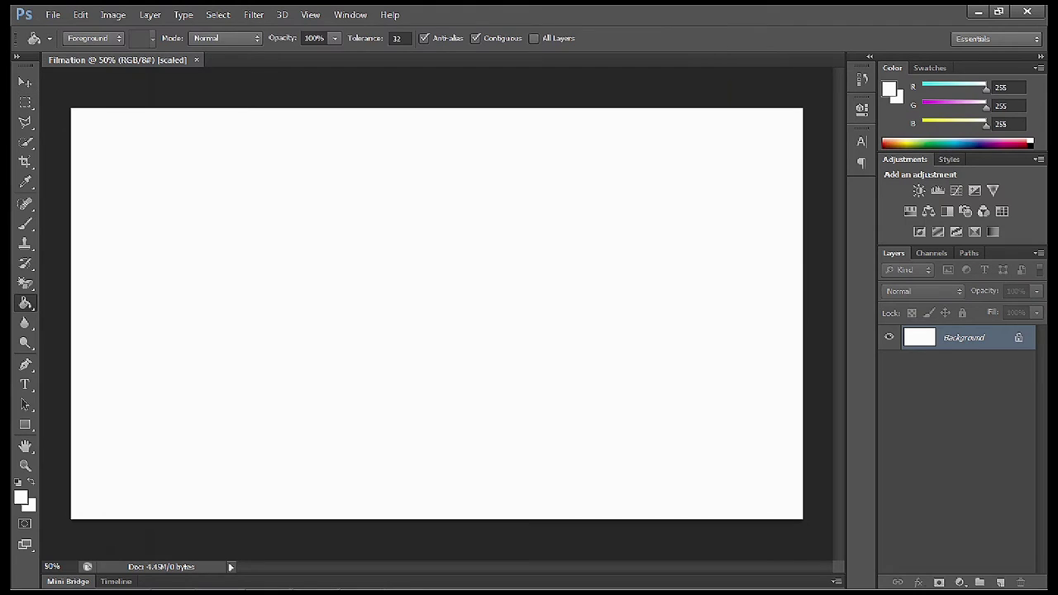
key("d")
key("alt+BackSpace")
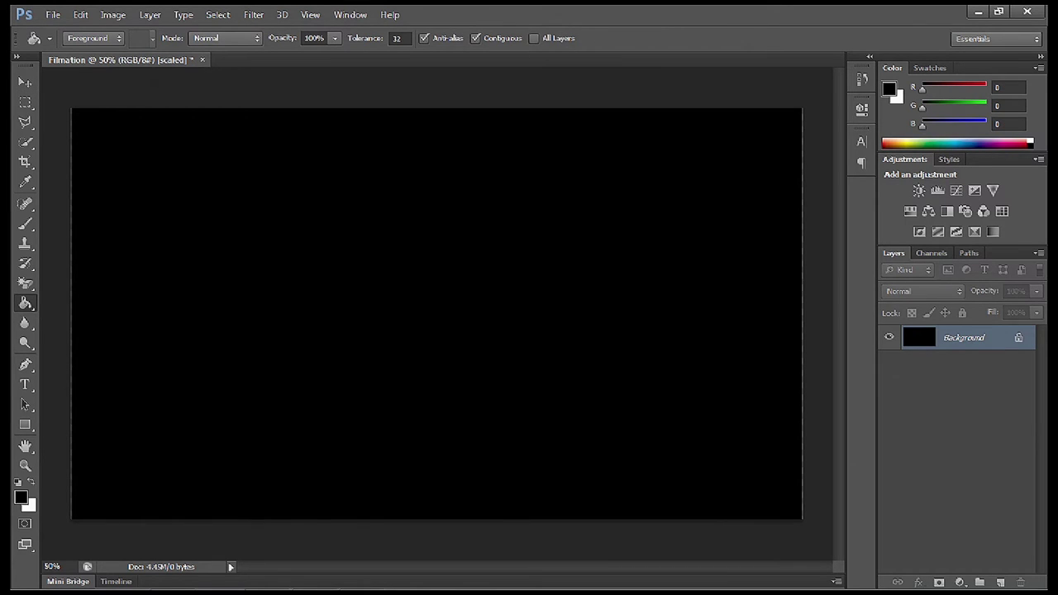
- Choose the Anklepants font for the Type tool
key("t")
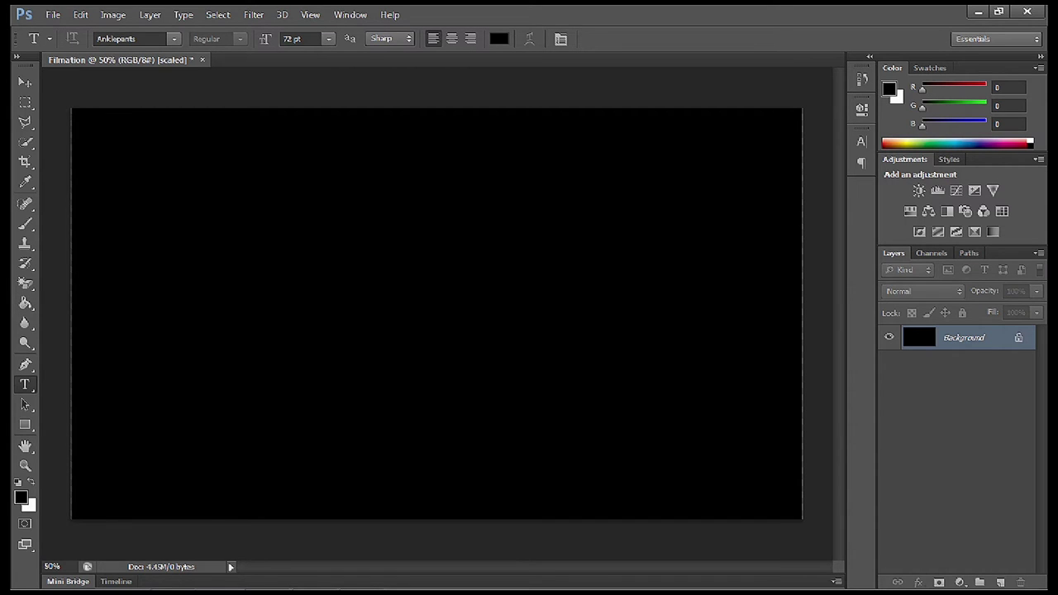
left_click(174, 39)
left_click_drag(340, 96, 339, 91)
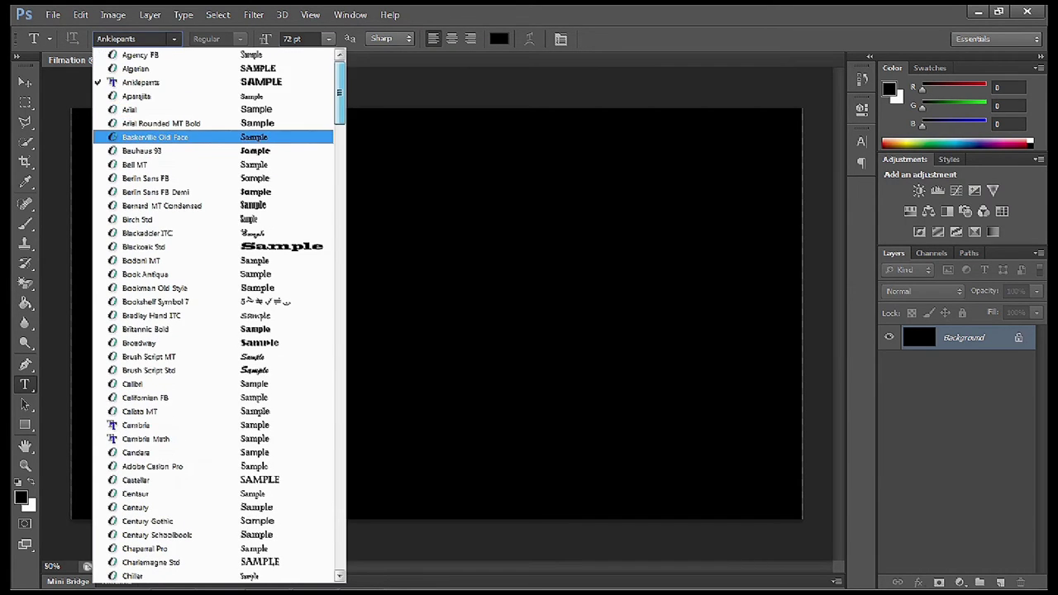
key("Up")
key("Up")
key("Up")
key("Up")
key("Up")
key("Up")
key("Down")
key("Down")
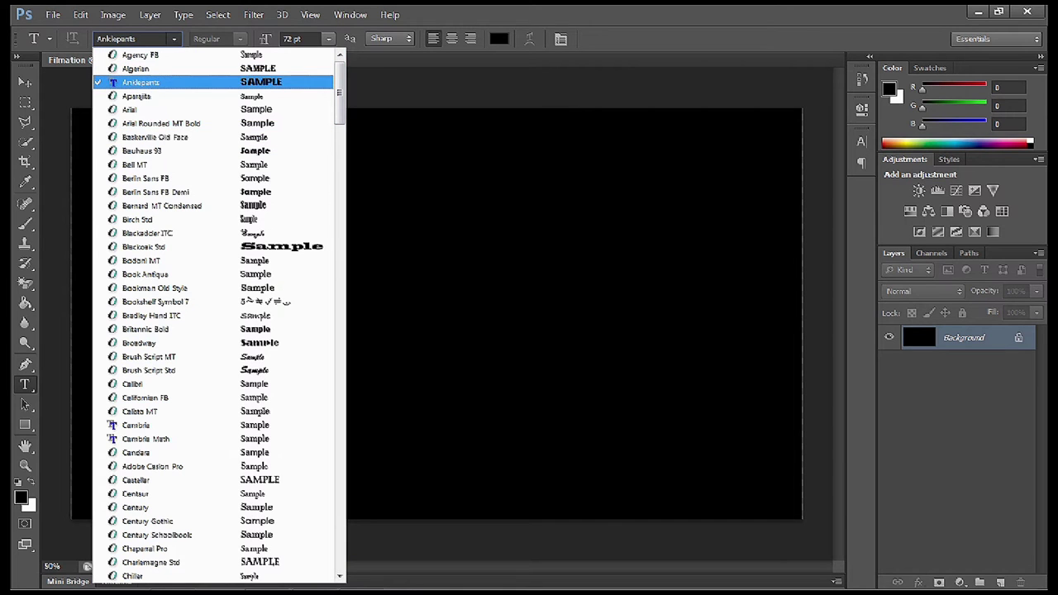
key("Return")
- Create a wide paragraph text box across the middle of the canvas and set its text colour to white (ffffff)
left_click_drag(160, 202, 713, 426)
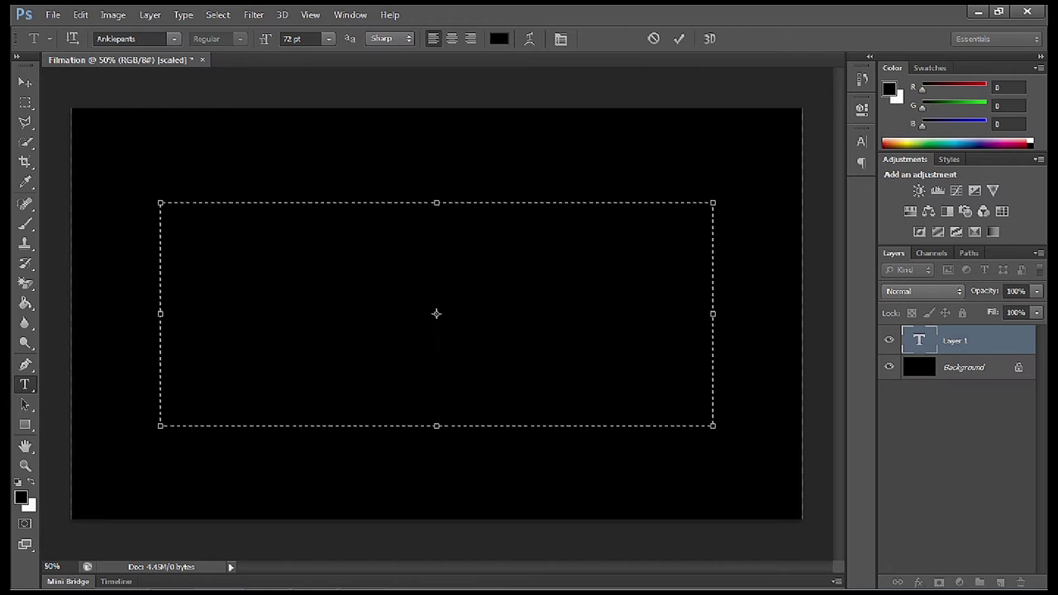
left_click(498, 38)
left_click(325, 142)
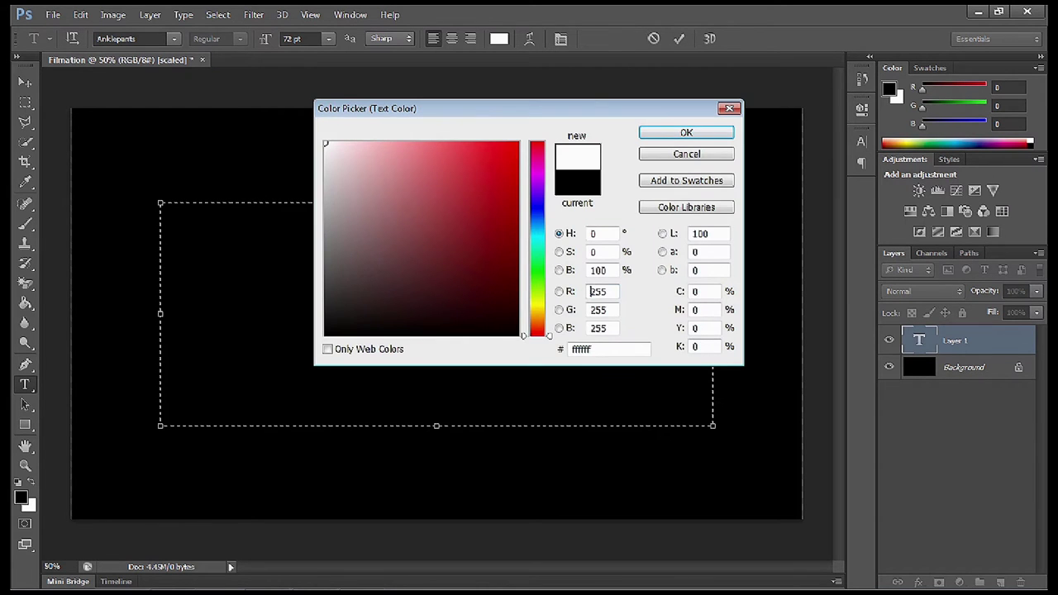
left_click(687, 132)
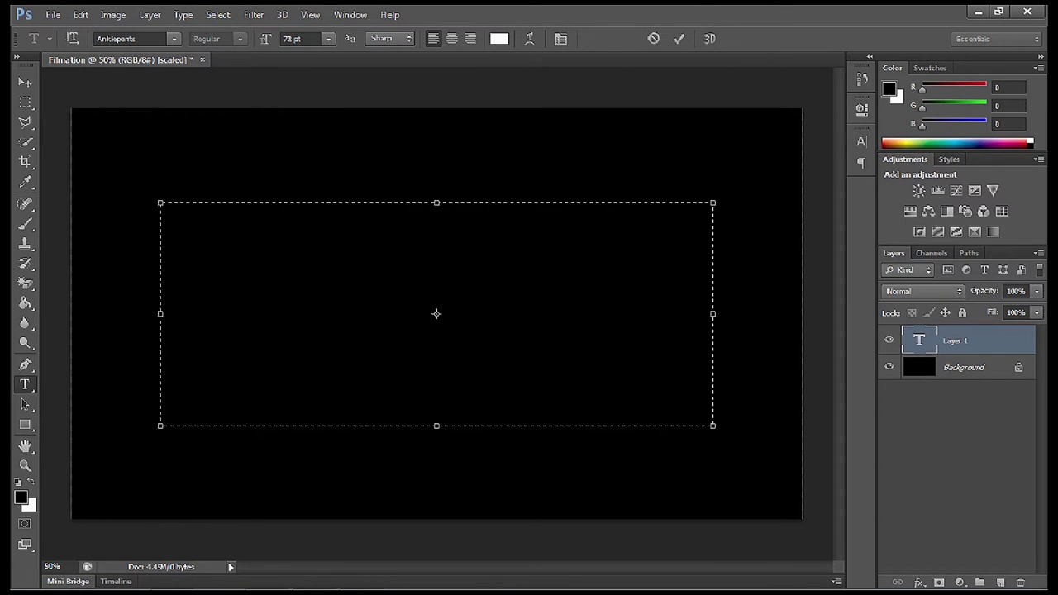
- Enter the title FILM MASTERS and shrink the text box to fit closely around it
type("FIL")
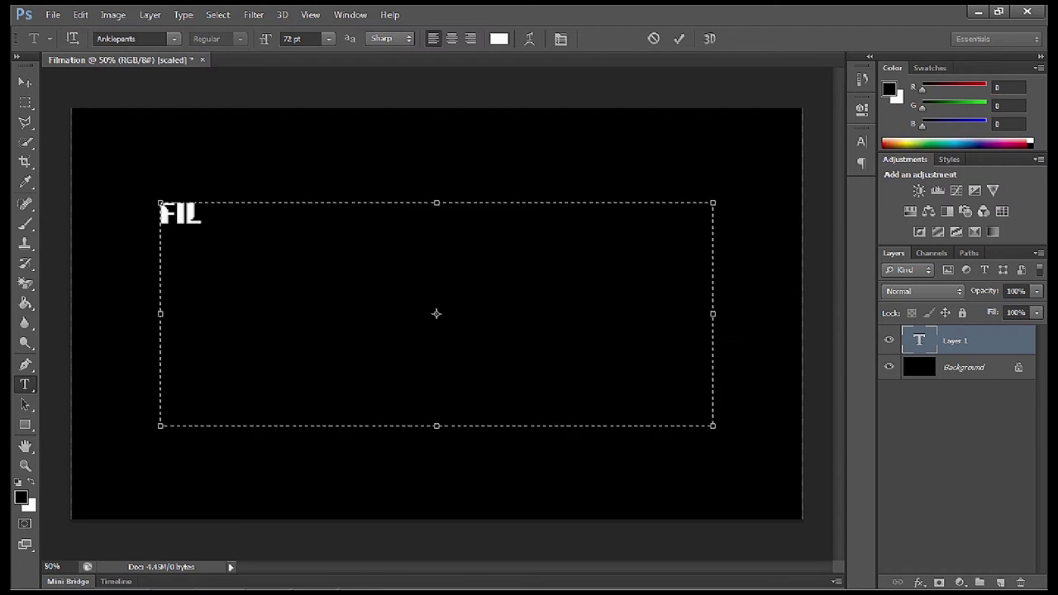
type("M MASTERS")
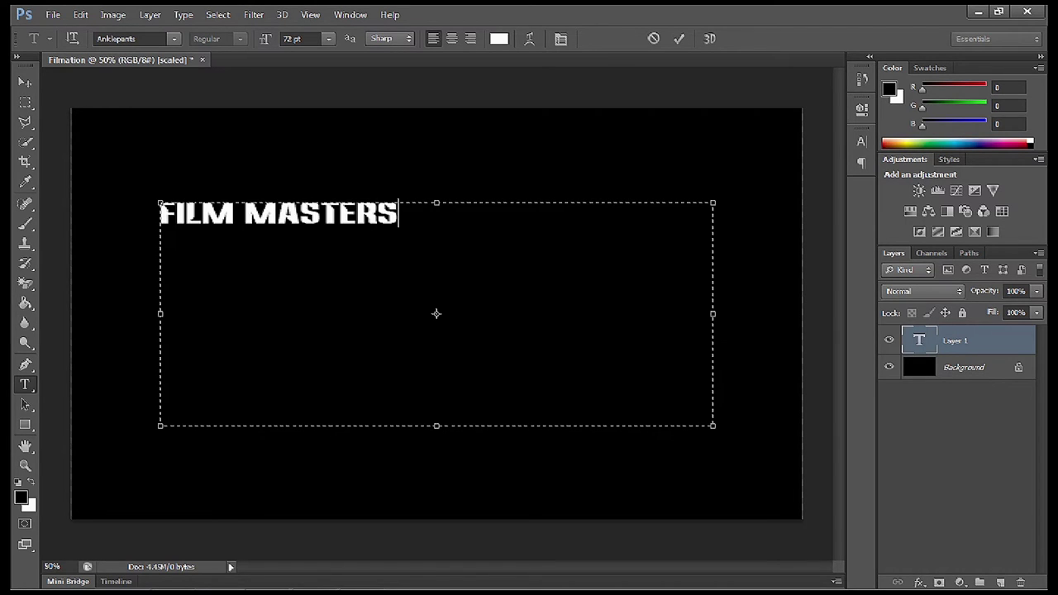
left_click_drag(713, 426, 406, 231)
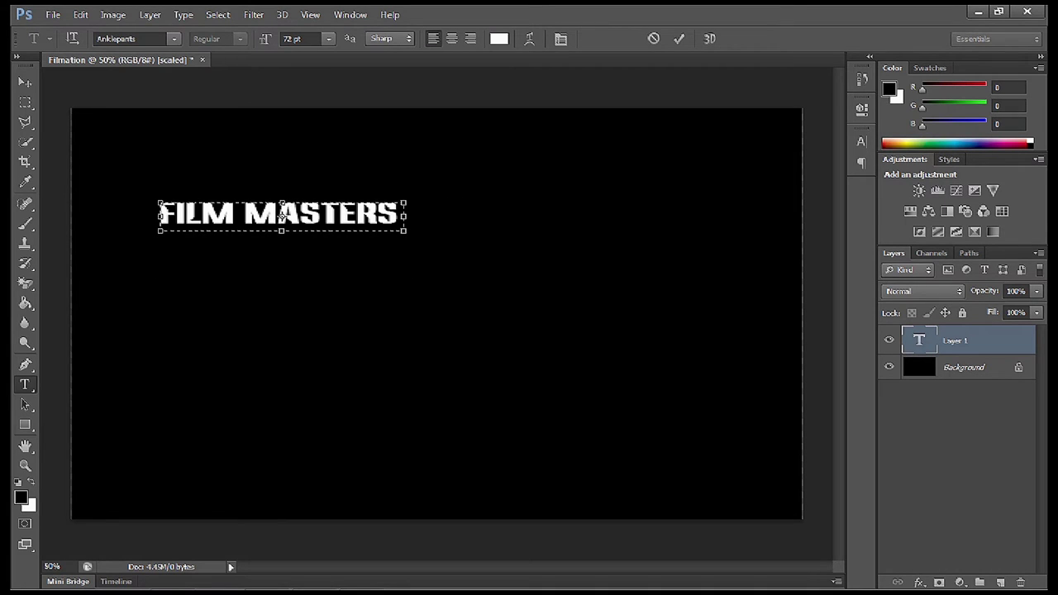
- Scale the FILM MASTERS title to about 244% and position it at the centre of the canvas
left_click(25, 82)
left_click_drag(281, 217, 349, 293)
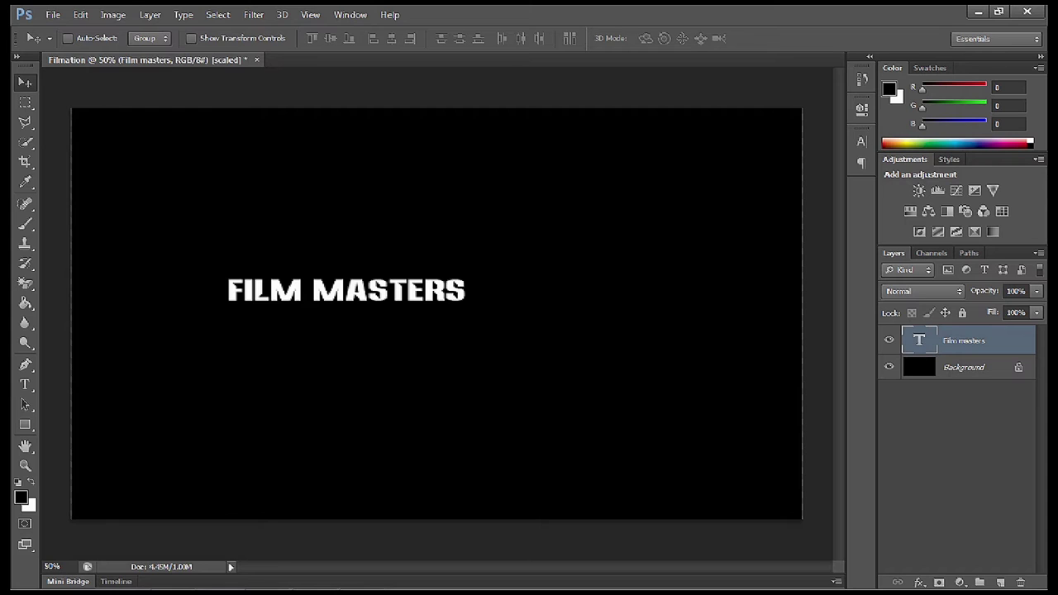
left_click(80, 14)
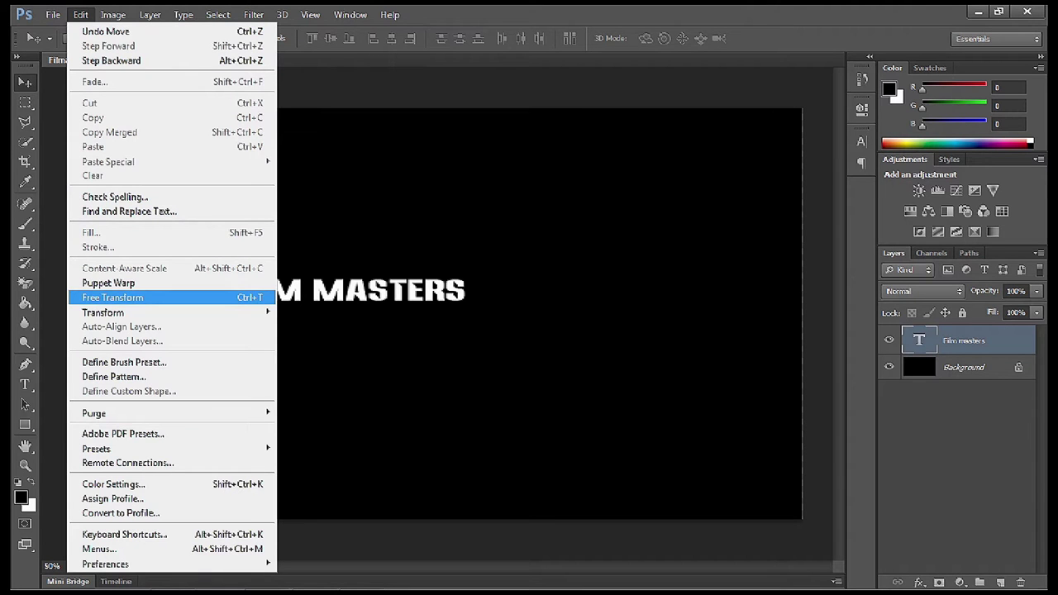
mouse_move(107, 312)
left_click(298, 333)
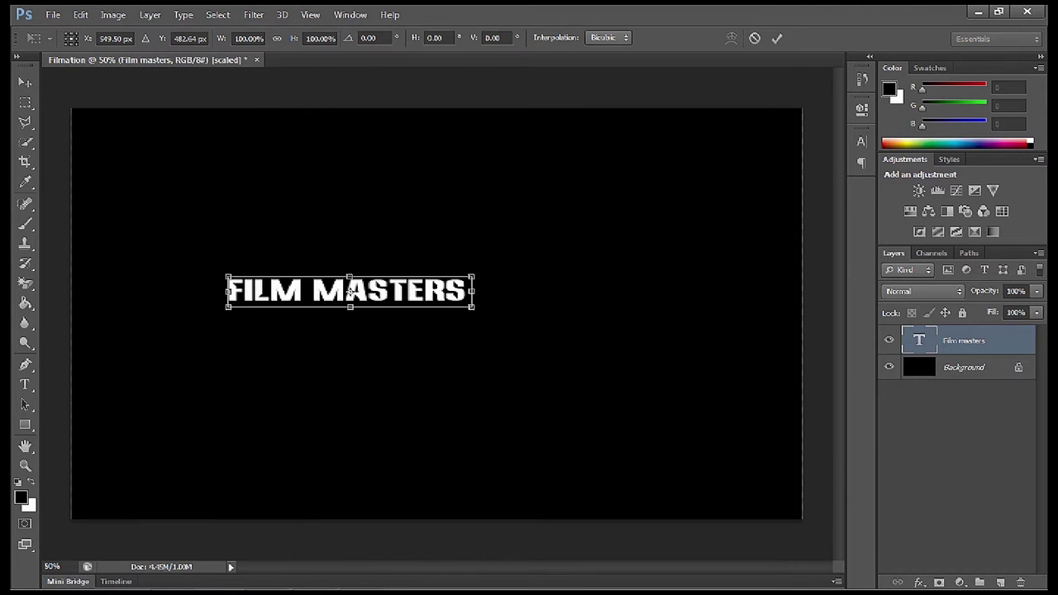
left_click_drag(472, 308, 735, 341)
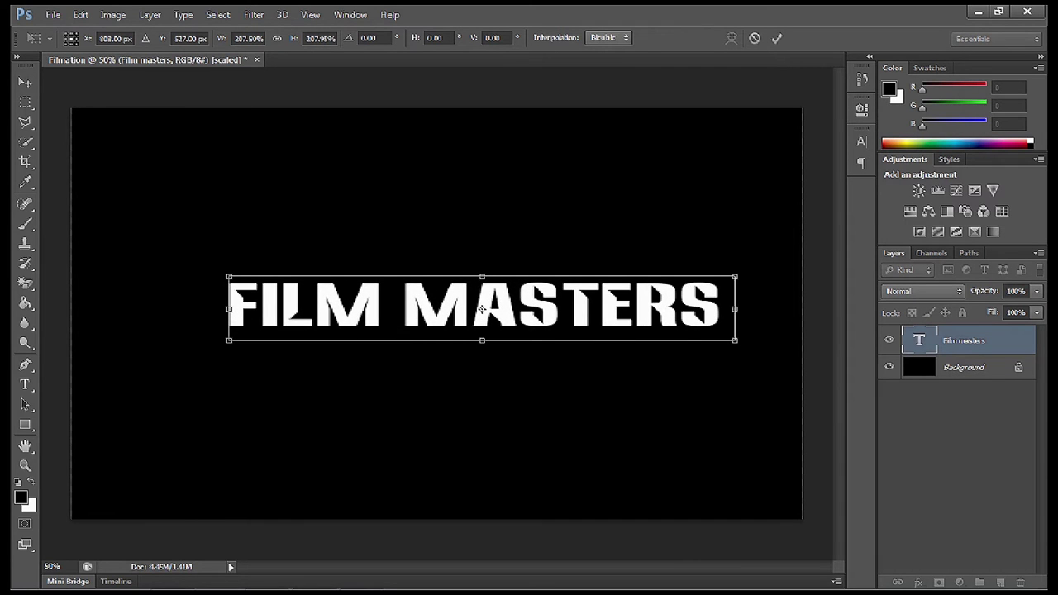
left_click_drag(482, 308, 378, 318)
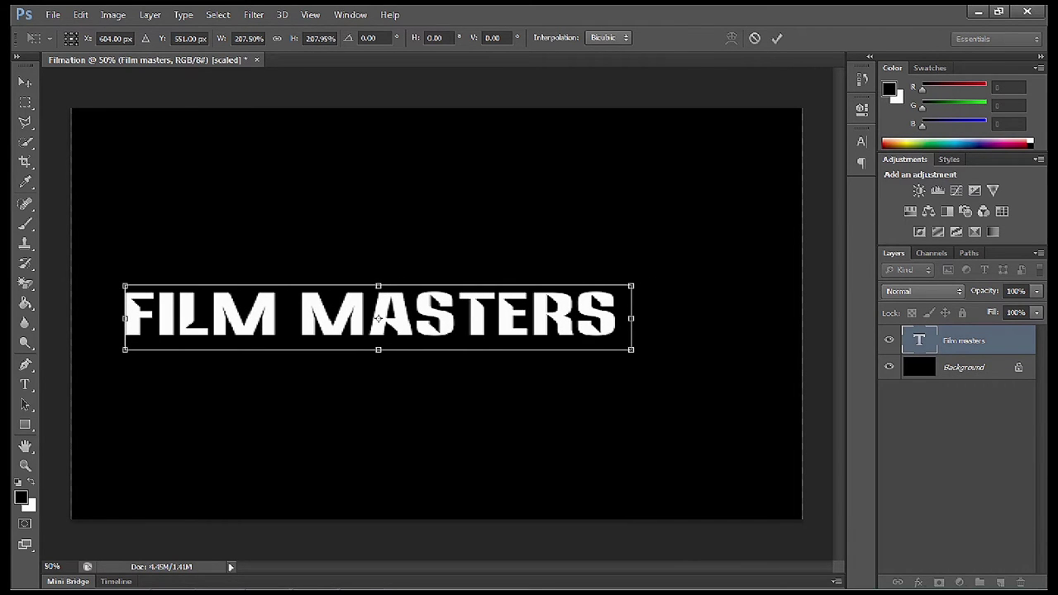
left_click_drag(631, 349, 720, 361)
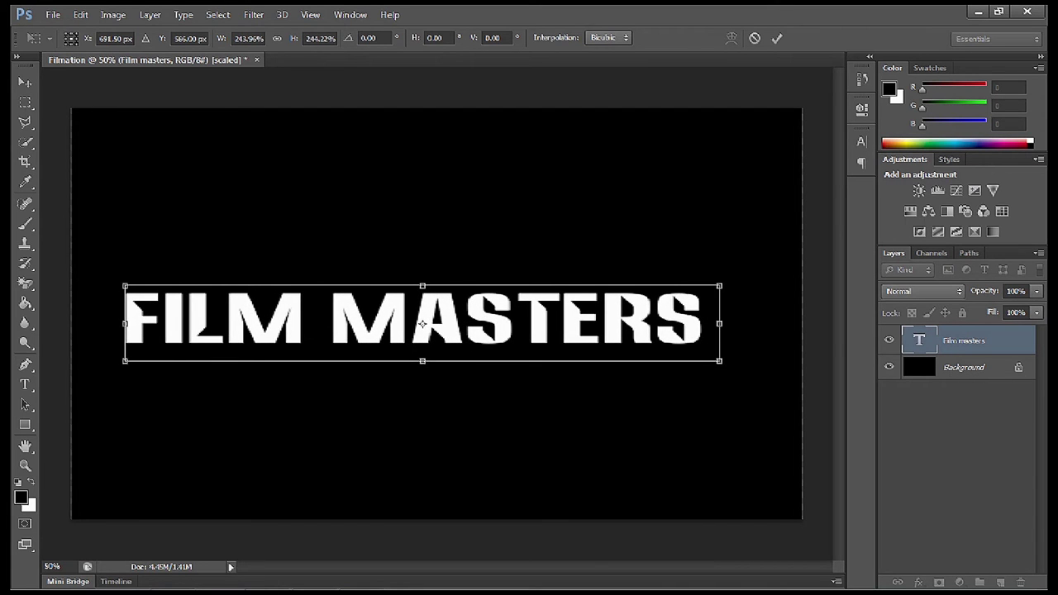
key("Return")
left_click_drag(413, 318, 429, 325)
- Check the Filmation reference image and colour the letter F of FILM orange-red (RGB 228, 86, 36)
key("alt+Tab")
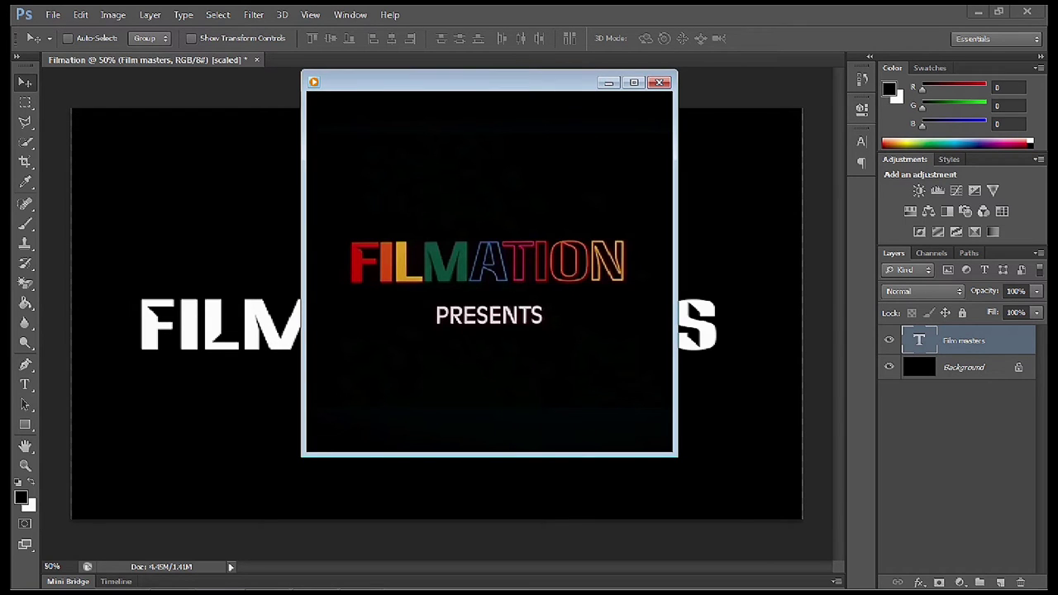
key("t")
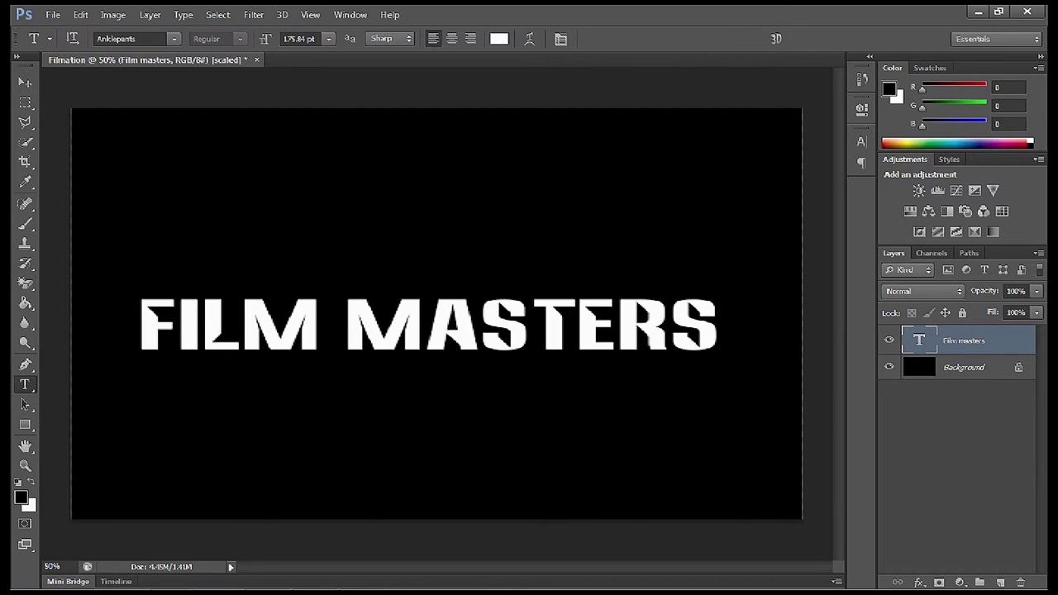
left_click_drag(179, 329, 147, 329)
left_click(21, 497)
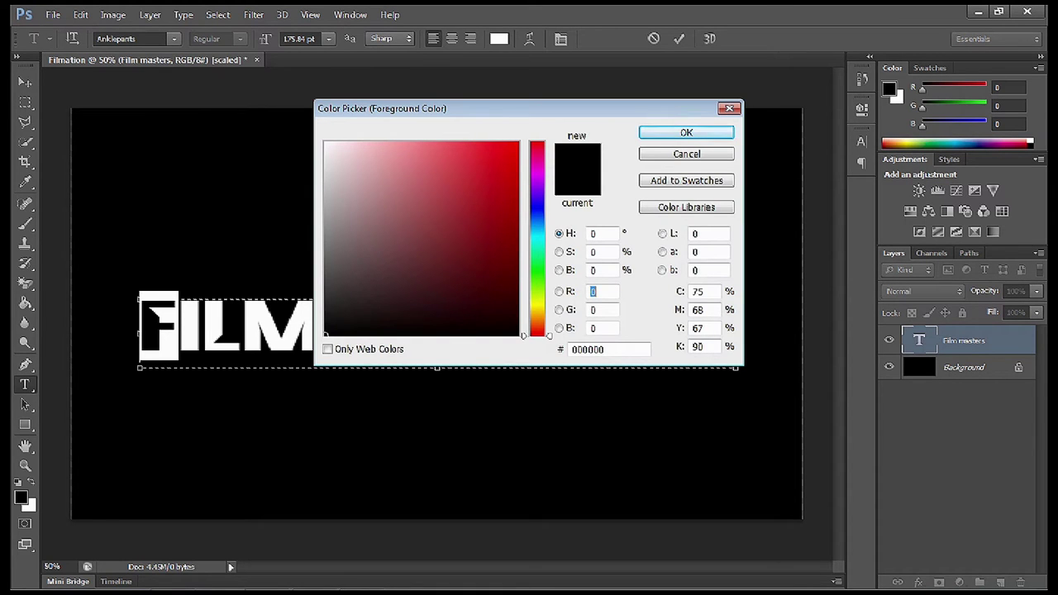
left_click_drag(537, 322, 538, 328)
left_click_drag(499, 184, 489, 170)
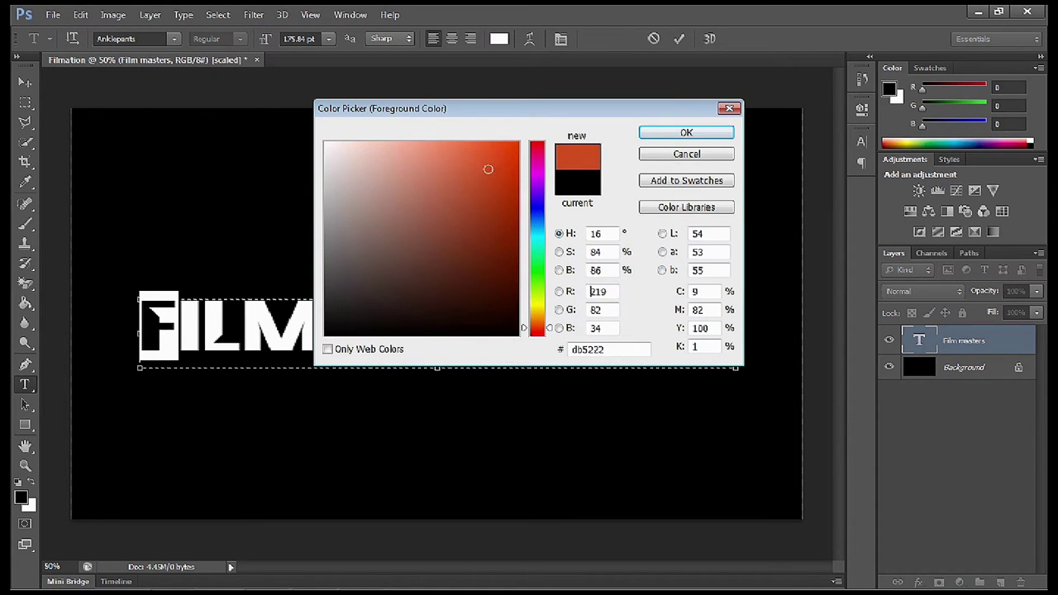
left_click(489, 162)
left_click(687, 132)
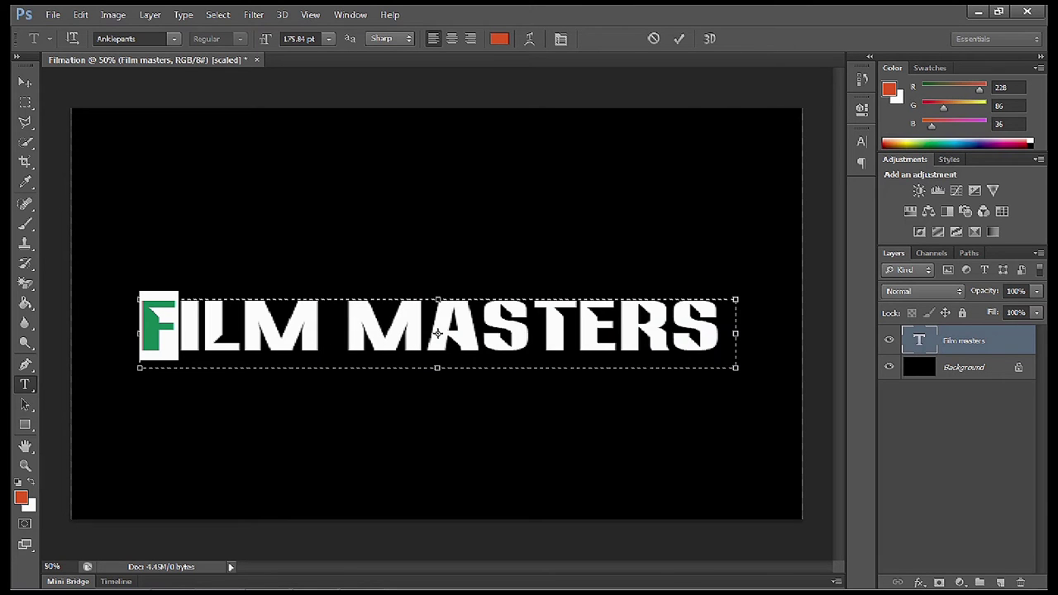
- Colour the letter I of FILM a dark reddish brown (97320f), checking it against the Filmation reference image
left_click_drag(202, 328, 181, 327)
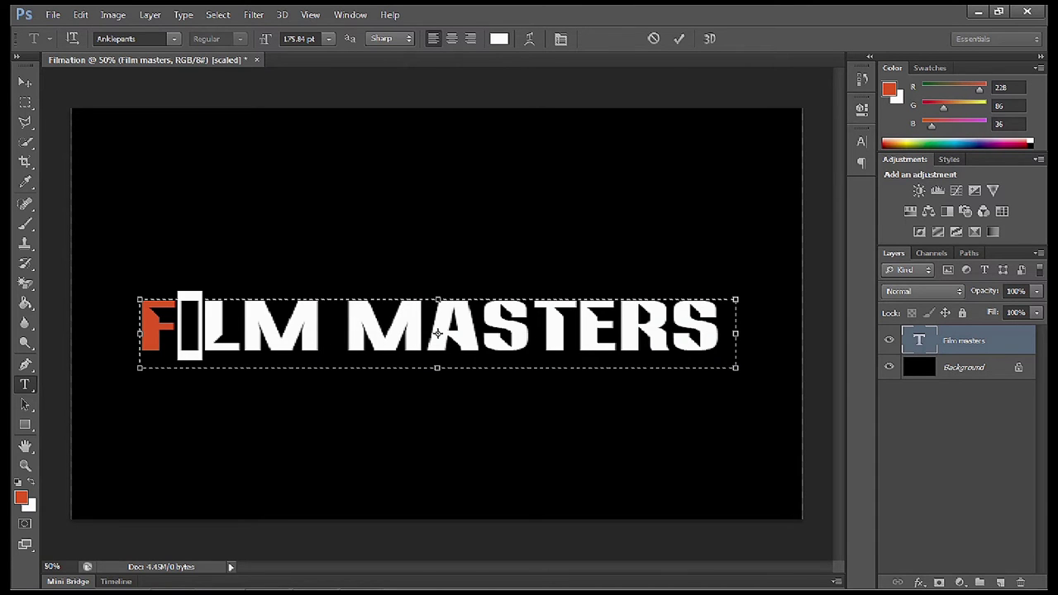
key("alt+Tab")
left_click(21, 498)
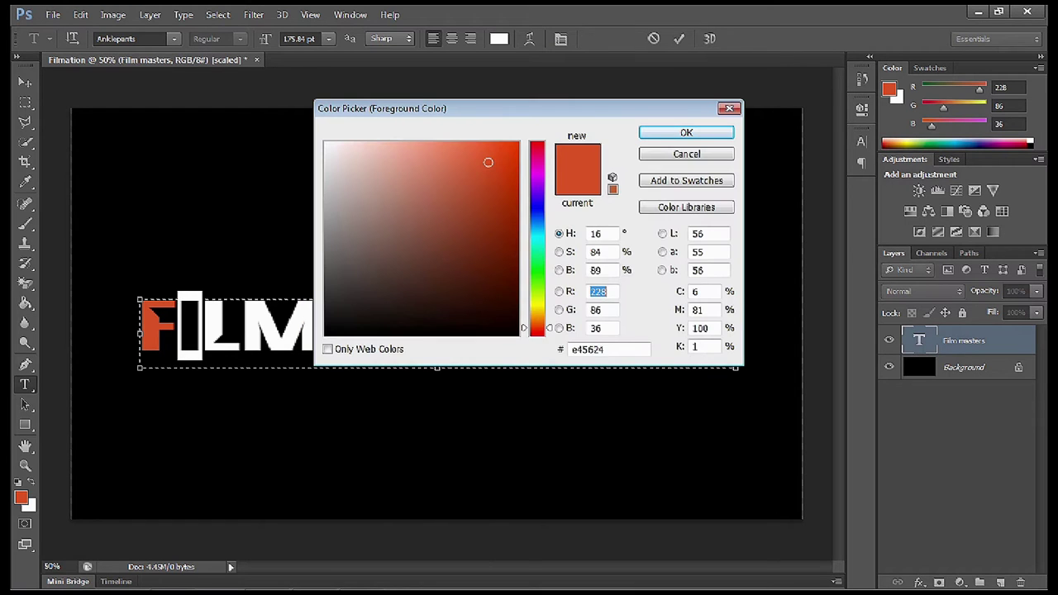
left_click_drag(511, 241, 499, 221)
key("Return")
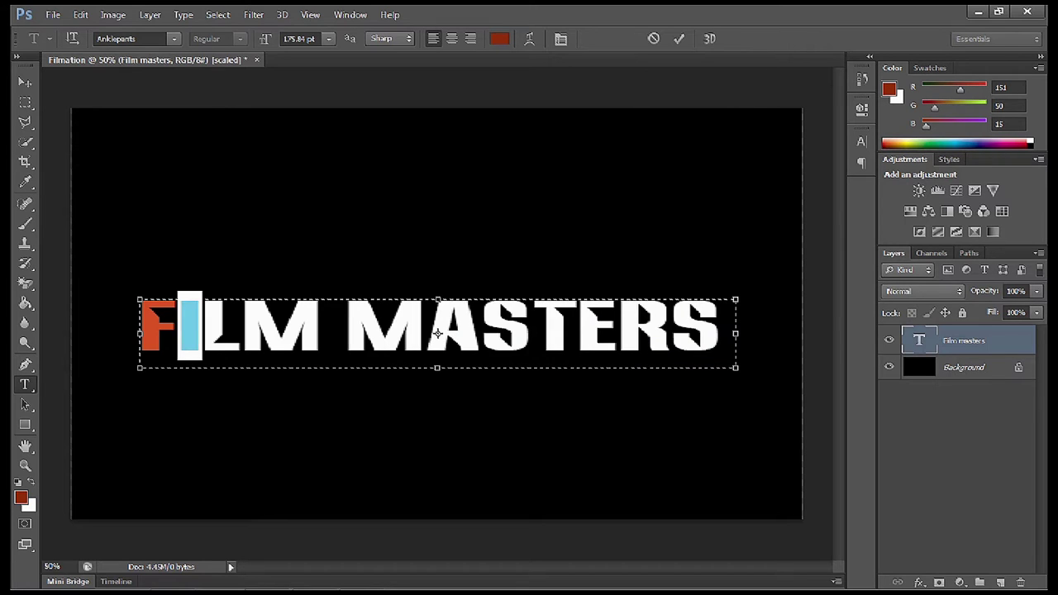
- Check the Filmation reference image and colour the letter L of FILM yellow (c0ba17)
key("Right")
key("shift+Right")
key("alt+Tab")
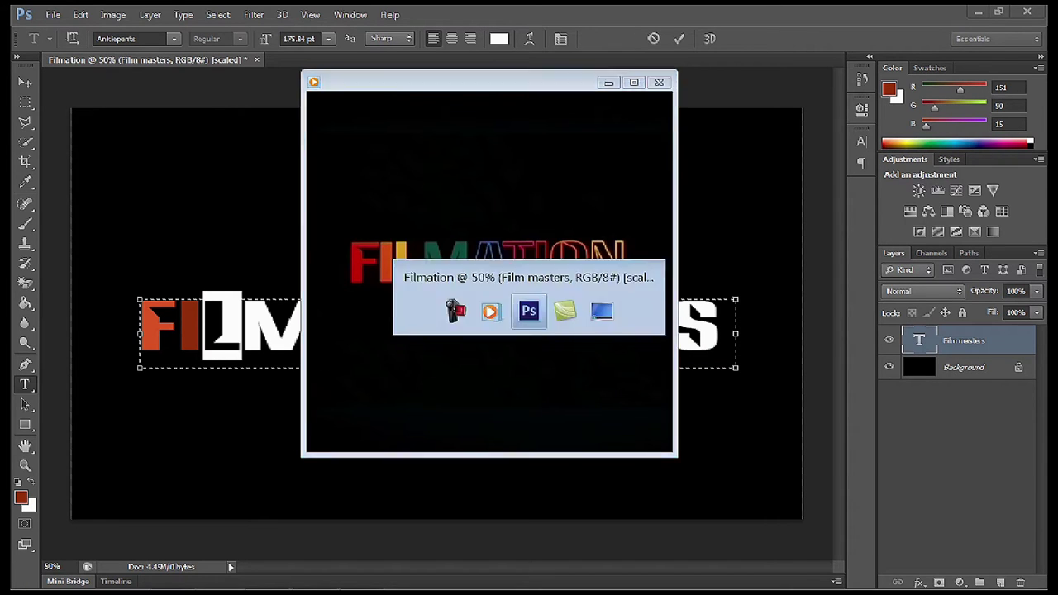
left_click(21, 498)
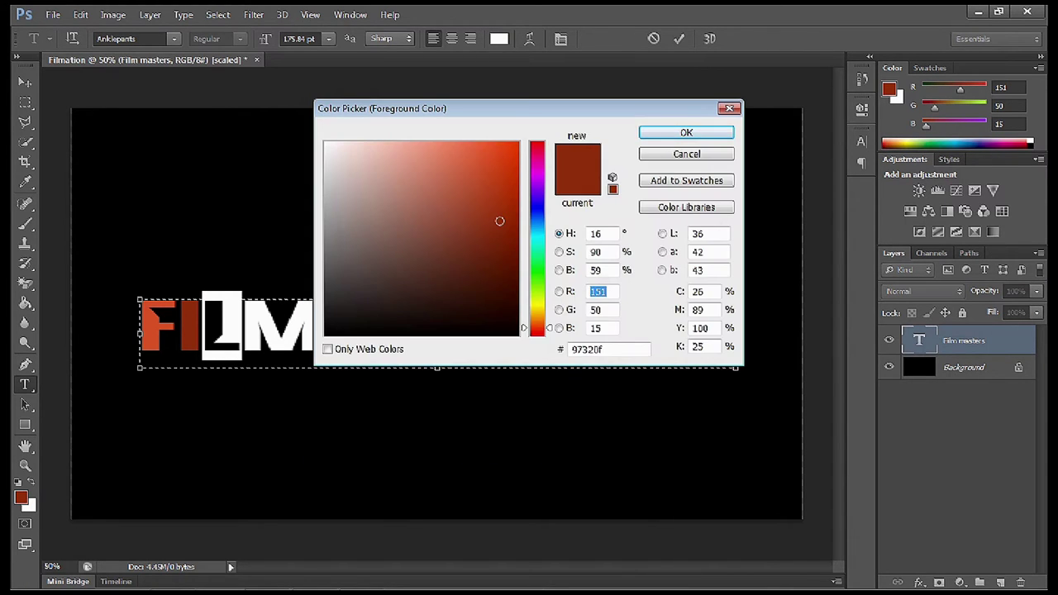
left_click(538, 306)
mouse_move(508, 197)
left_mouse_down()
mouse_move(506, 182)
mouse_move(479, 203)
mouse_move(496, 189)
left_mouse_up()
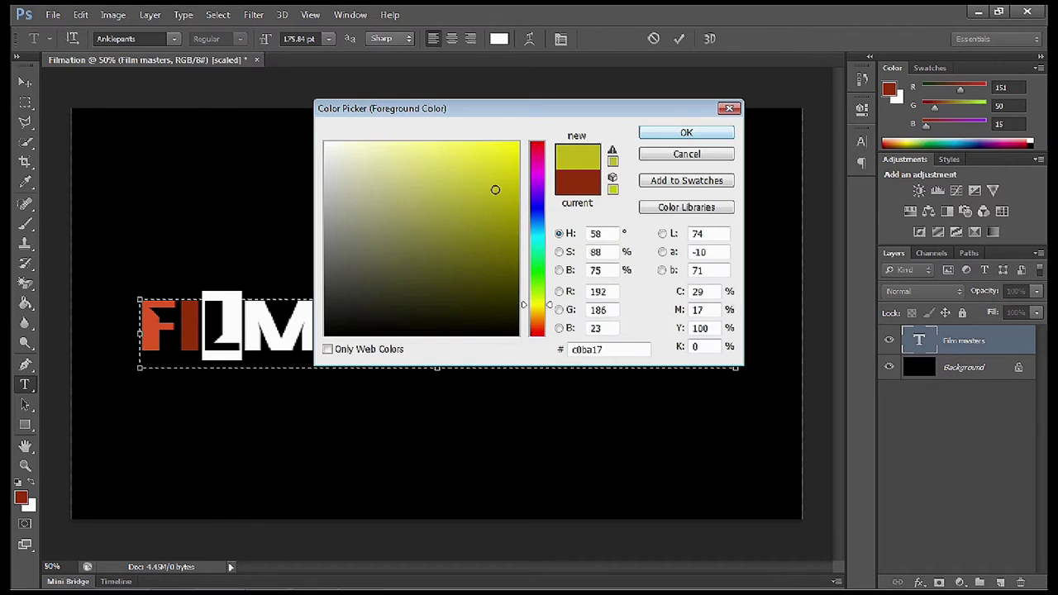
key("Return")
- Check the Filmation reference image and colour the M of FILM green (2c8c29)
left_click_drag(322, 327, 248, 328)
key("alt+Tab")
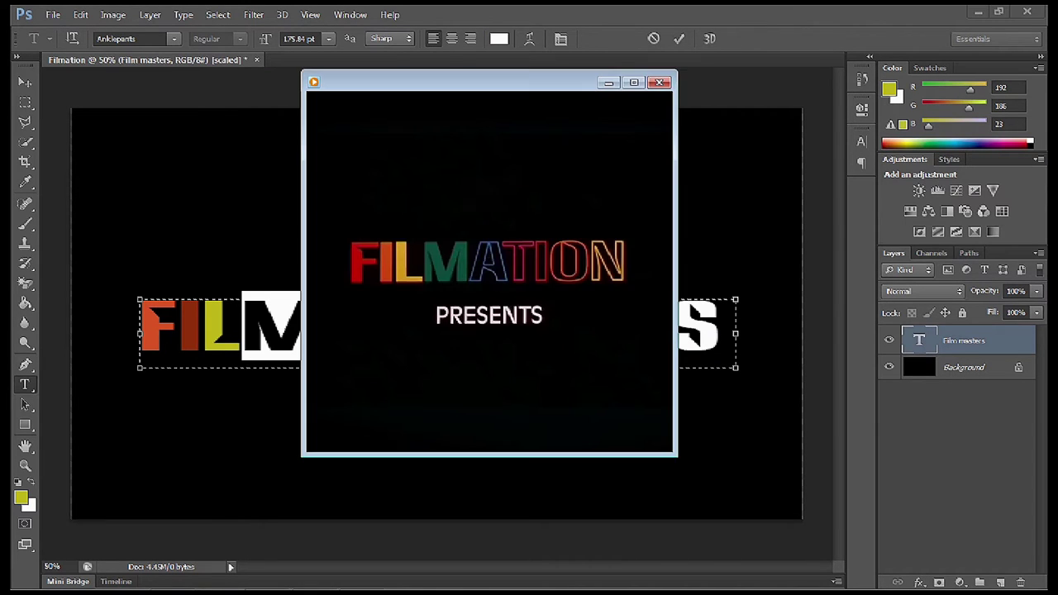
left_click(22, 498)
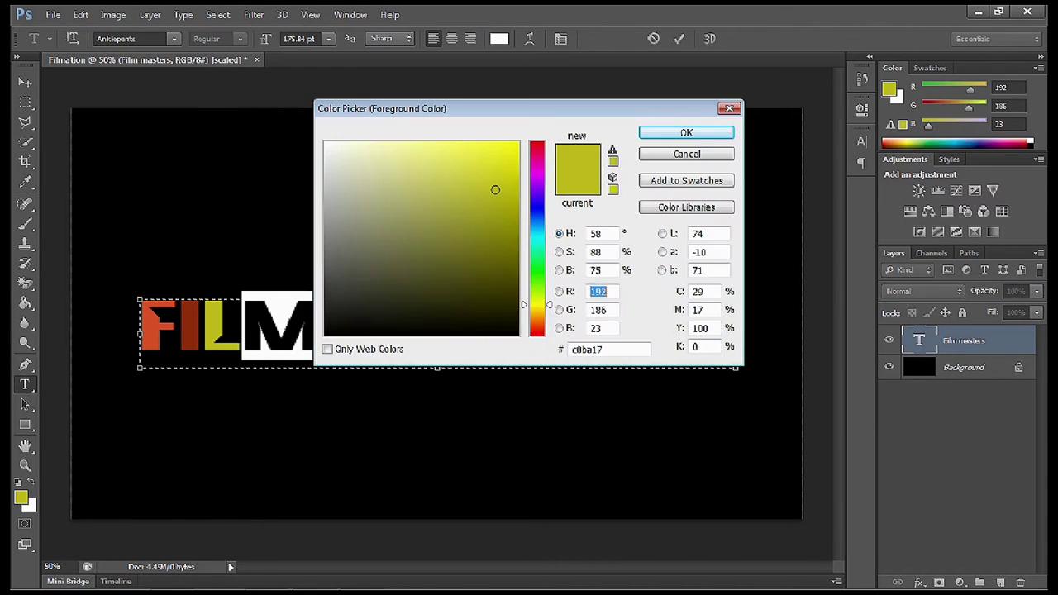
left_click_drag(537, 276, 538, 272)
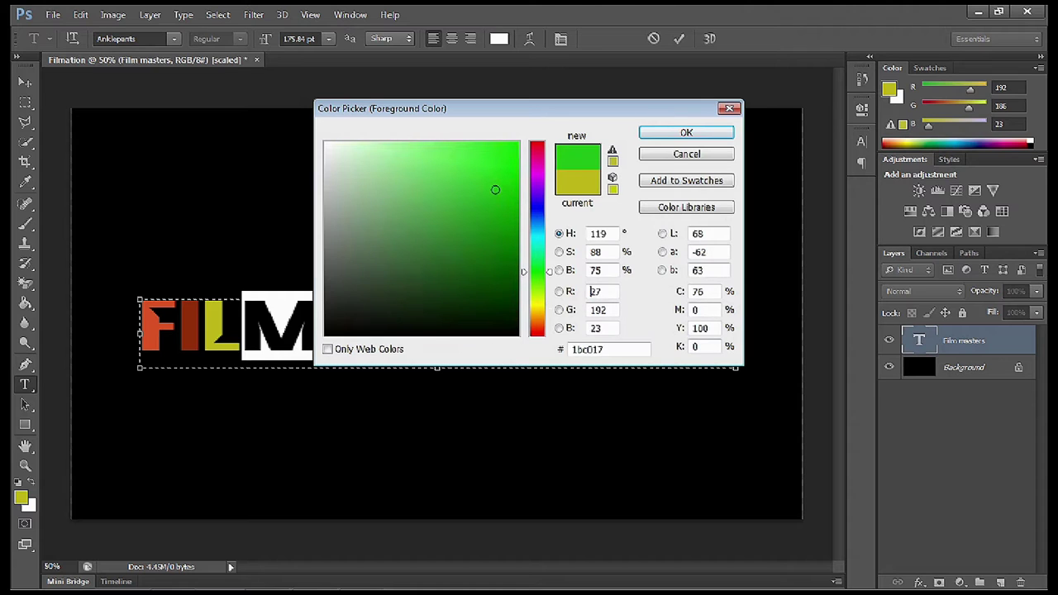
mouse_move(496, 190)
left_mouse_down()
mouse_move(456, 256)
mouse_move(461, 229)
left_mouse_up()
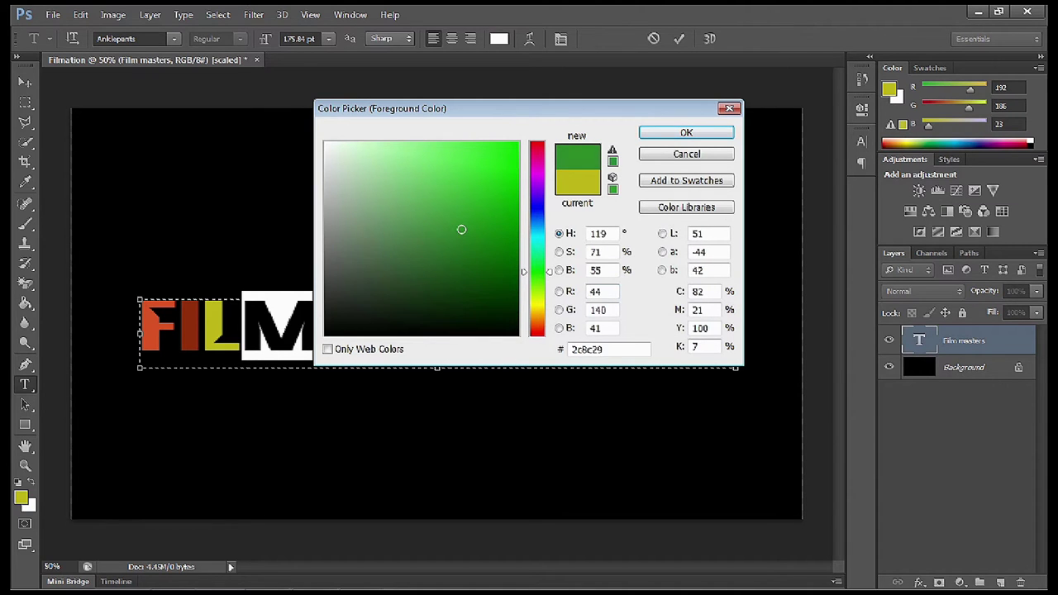
left_click(686, 132)
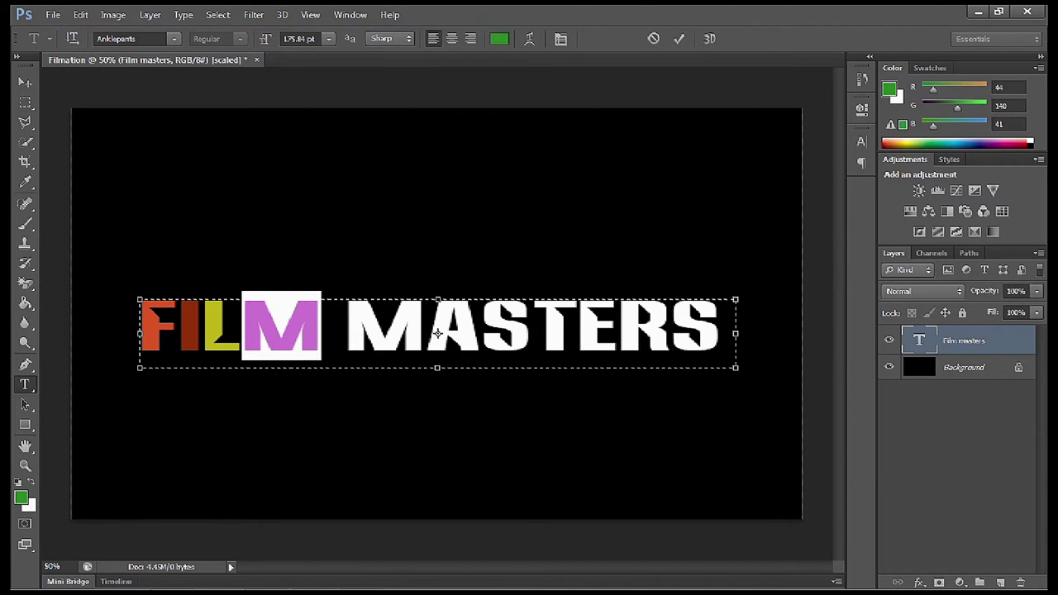
- Colour MASTERS letter by letter: M and E blue, A purple, first S dark red, T brown, R green, last S yellow (c0ba17) sampled from the L
key("Right")
key("Right")
key("shift+Right")
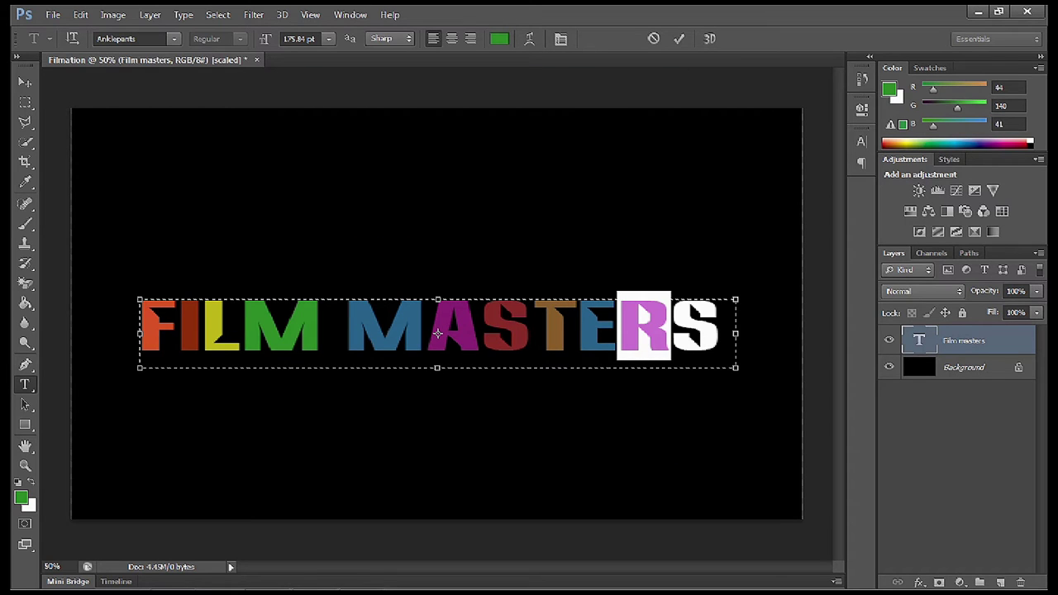
key("Right")
key("shift+Right")
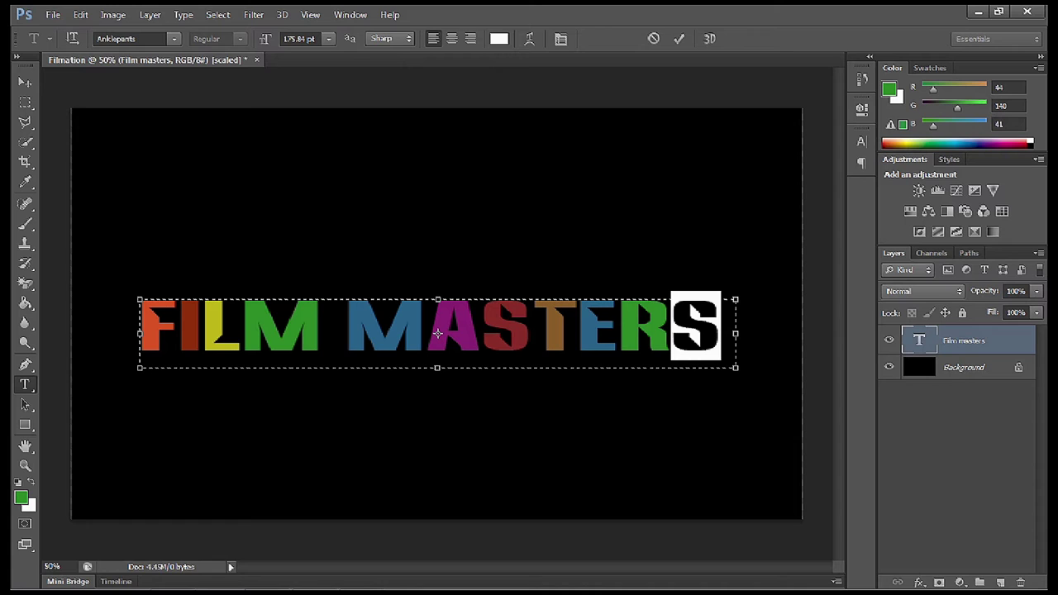
left_click(21, 498)
left_click(214, 327)
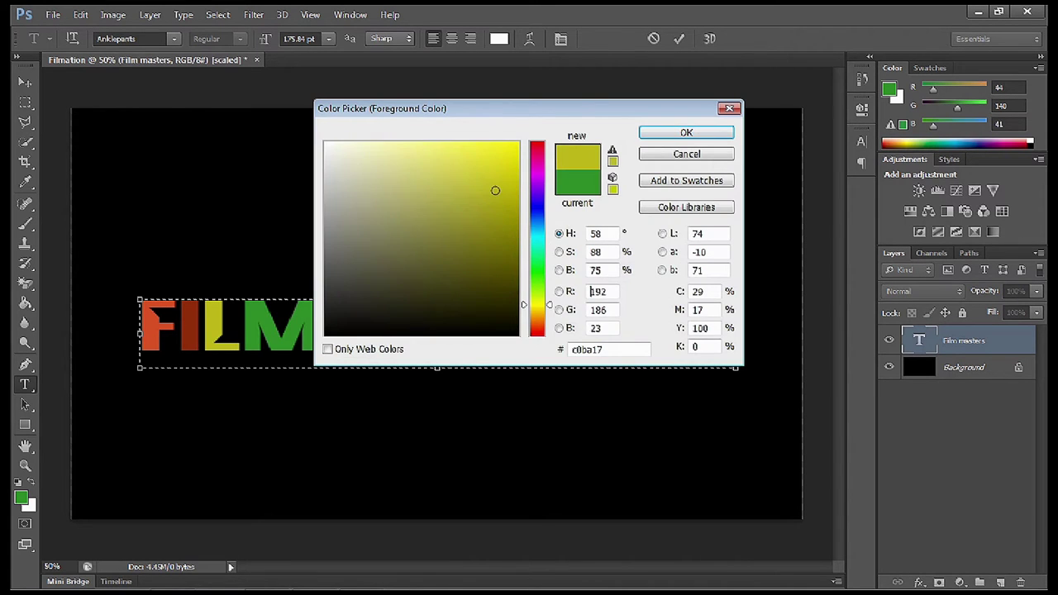
key("Return")
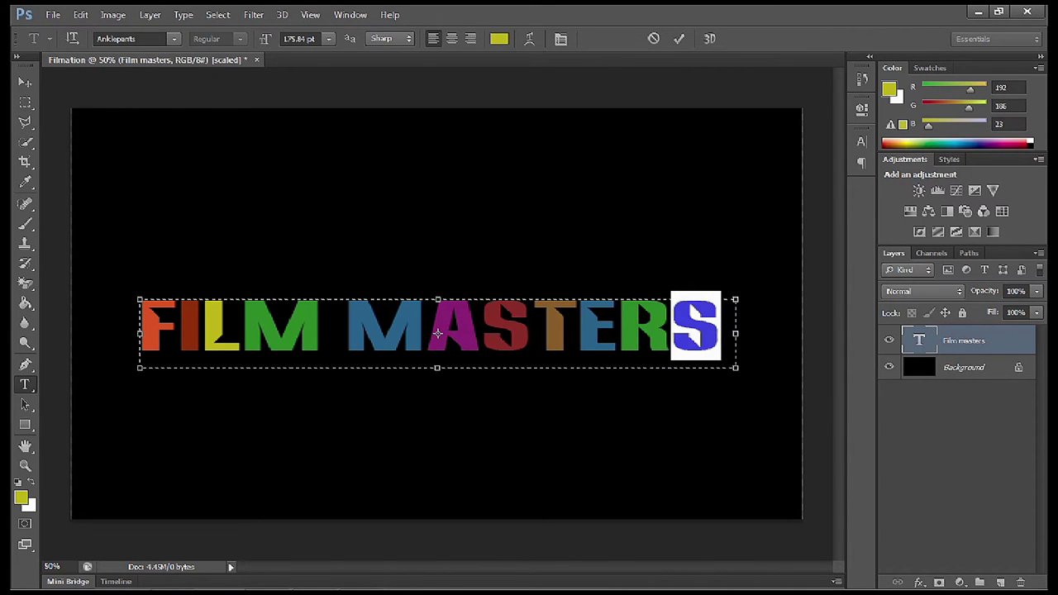
- Commit the text edits and nudge the FILM MASTERS title slightly to the right with the Move tool to centre it
left_click(25, 83)
key("shift+Right")
key("shift+Right")
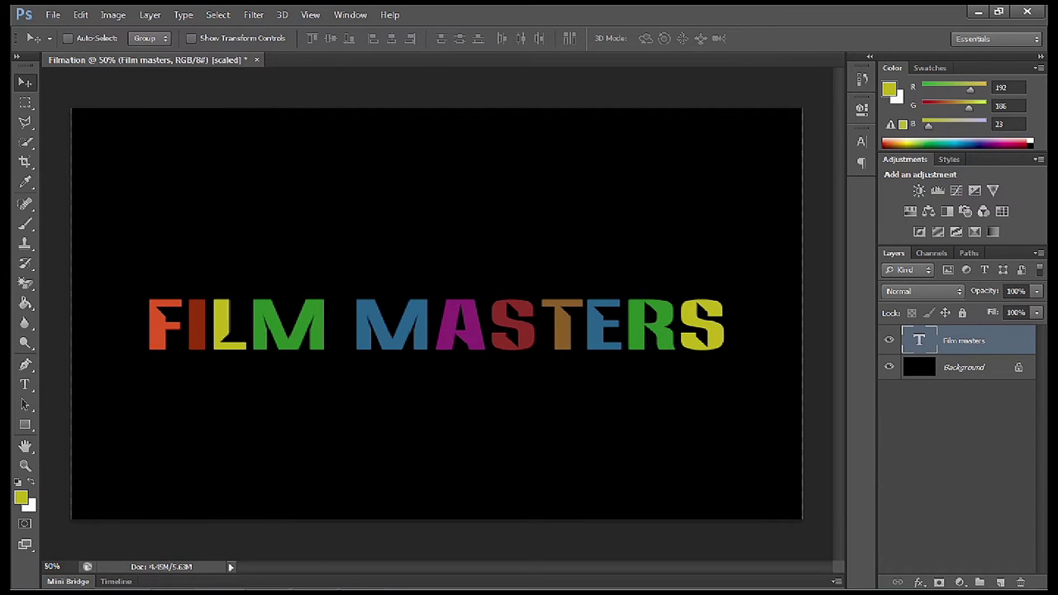
key("Right")
key("Right")
key("Left")
- Add a new empty layer above the Film masters text layer and merge the two layers into one
left_click(1001, 582)
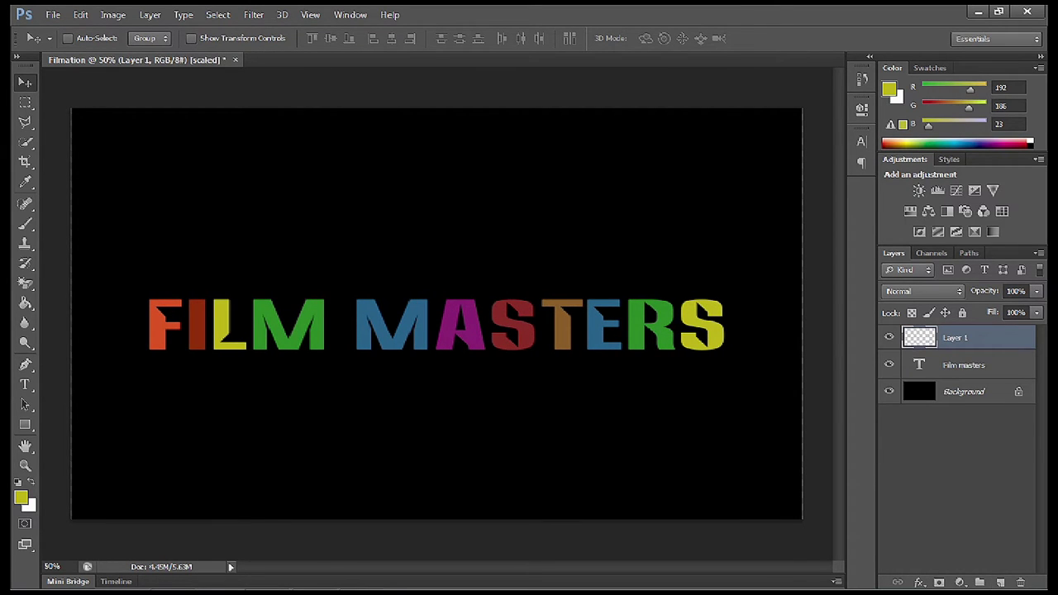
left_click(964, 365, "ctrl")
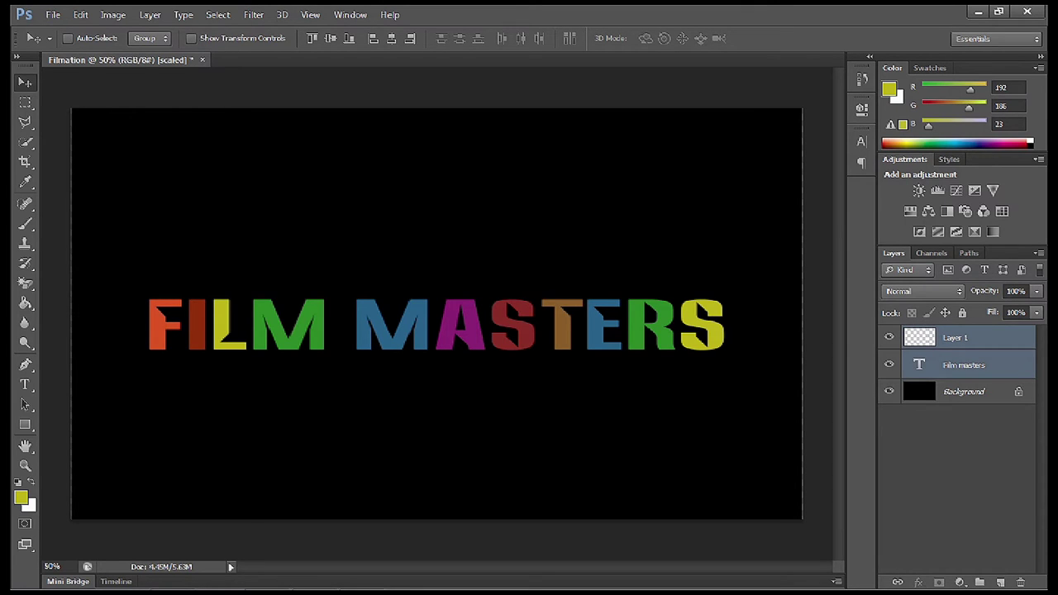
left_click(150, 14)
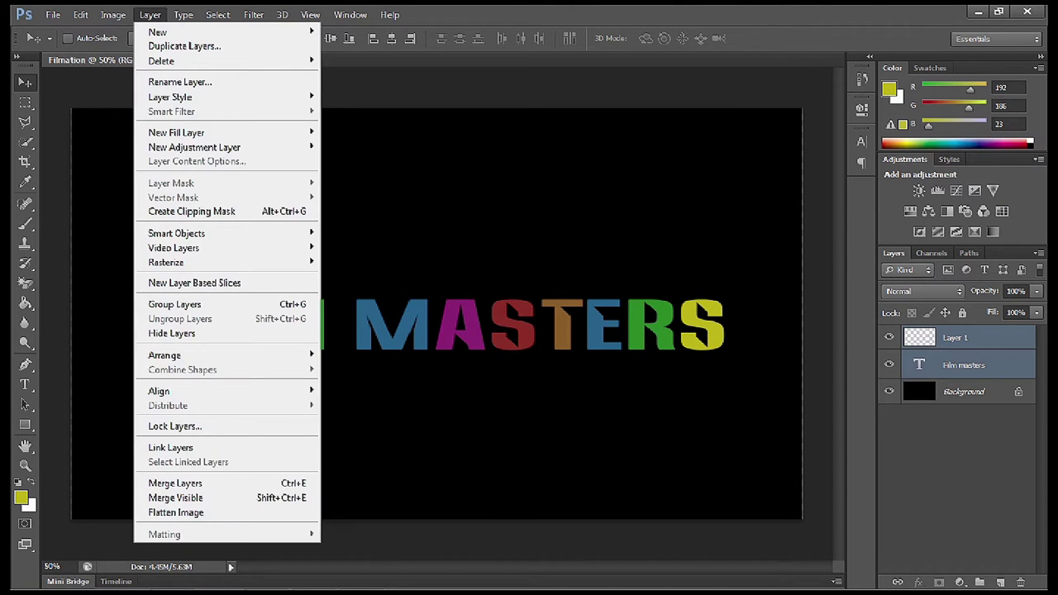
left_click(176, 483)
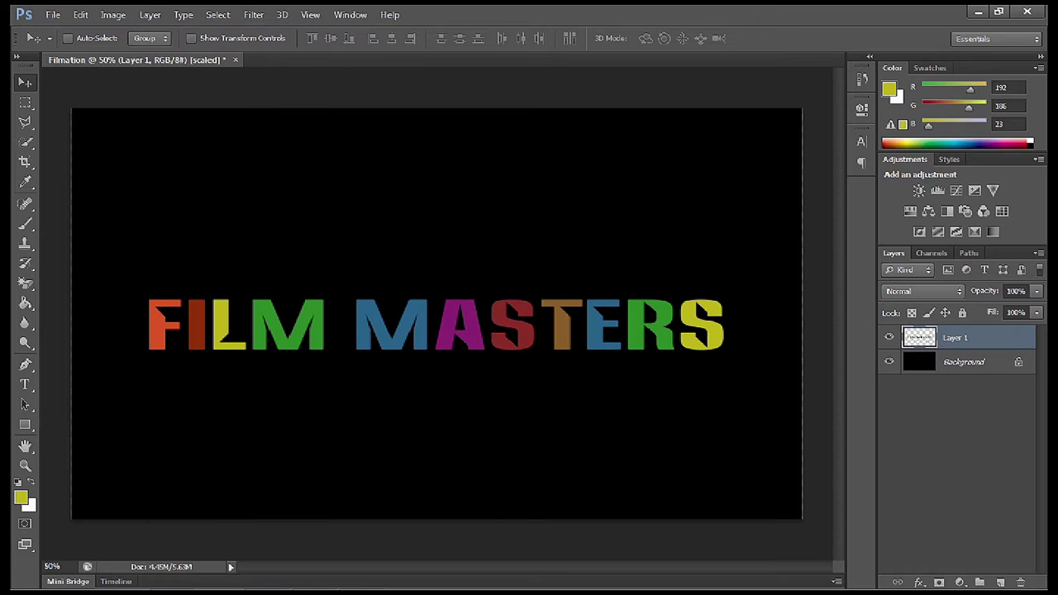
- Trace the blue M of MASTERS just inside its edges with the Polygonal Lasso, delete its fill to leave a thin outline, and deselect
key("z")
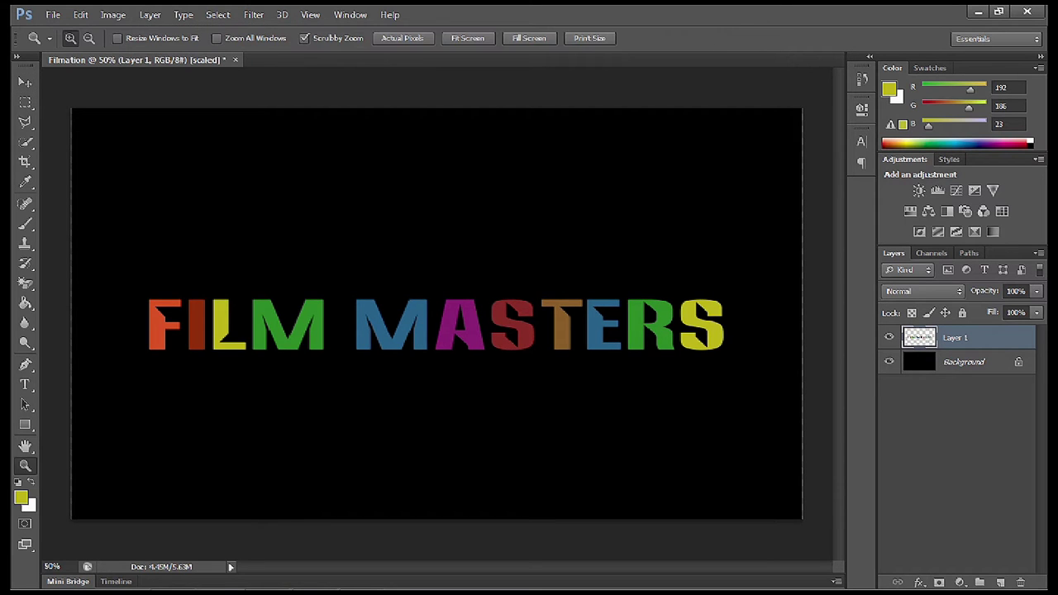
left_click(373, 323)
left_click(373, 322)
left_click(373, 322)
left_click(373, 323)
left_click_drag(373, 323, 317, 298)
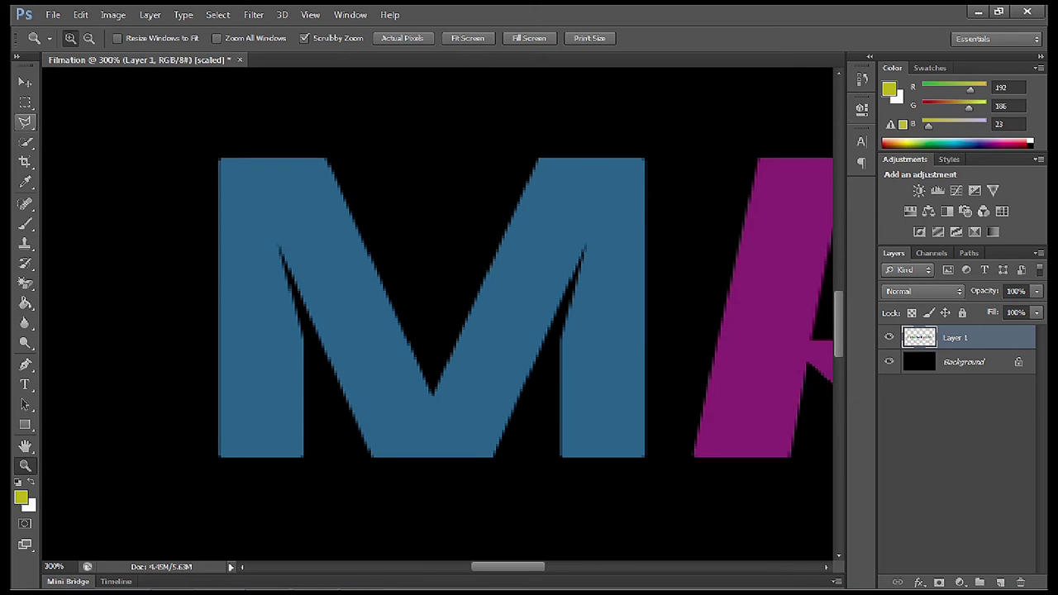
left_click(25, 122)
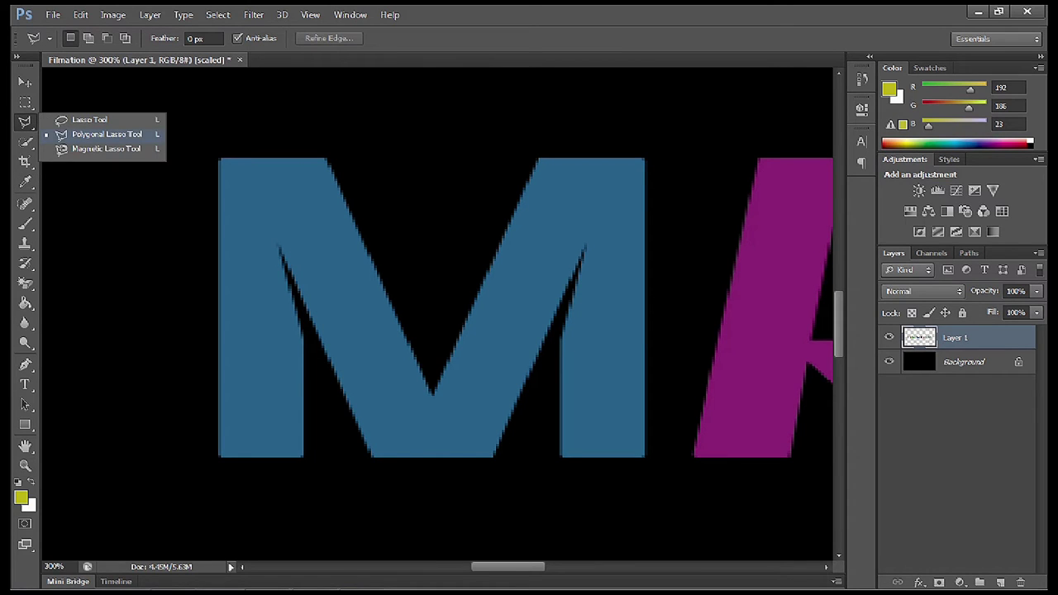
left_click(107, 134)
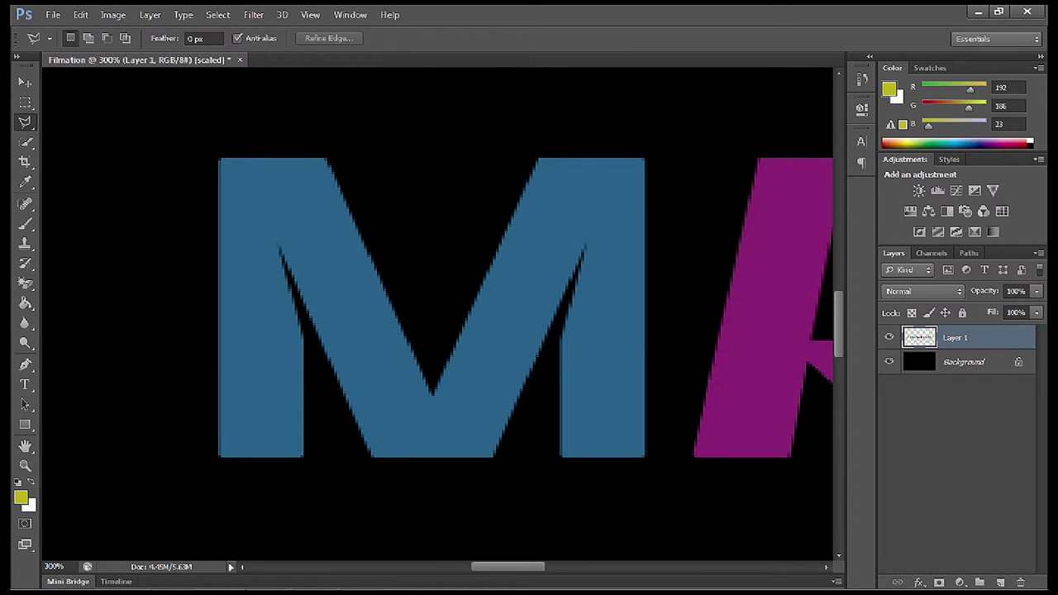
left_click(229, 171)
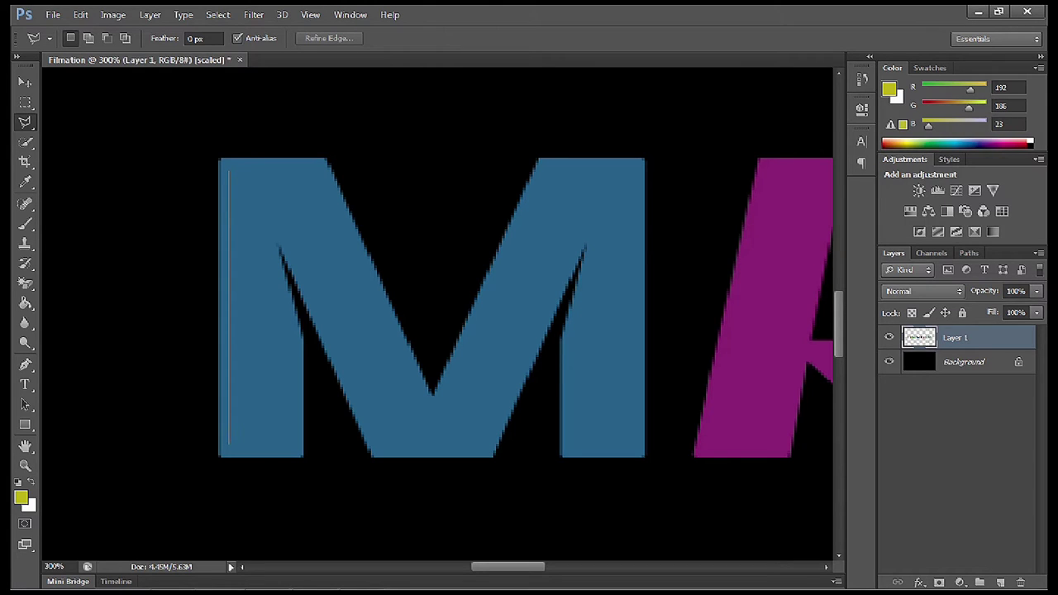
left_click(229, 446)
left_click(291, 446)
left_click(292, 340)
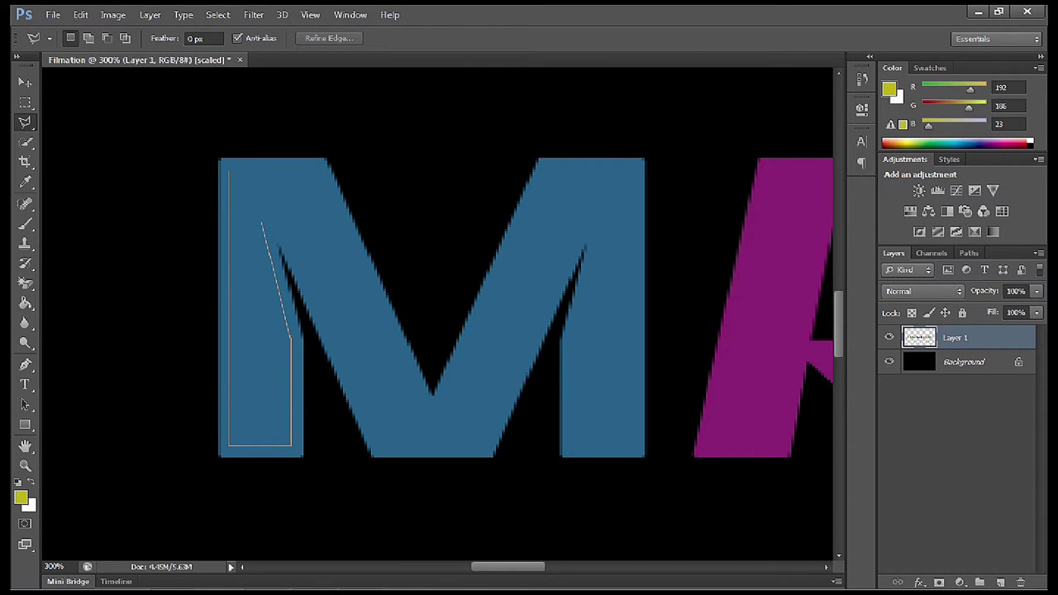
left_click(263, 224)
left_click(291, 245)
left_click(383, 445)
left_click(481, 445)
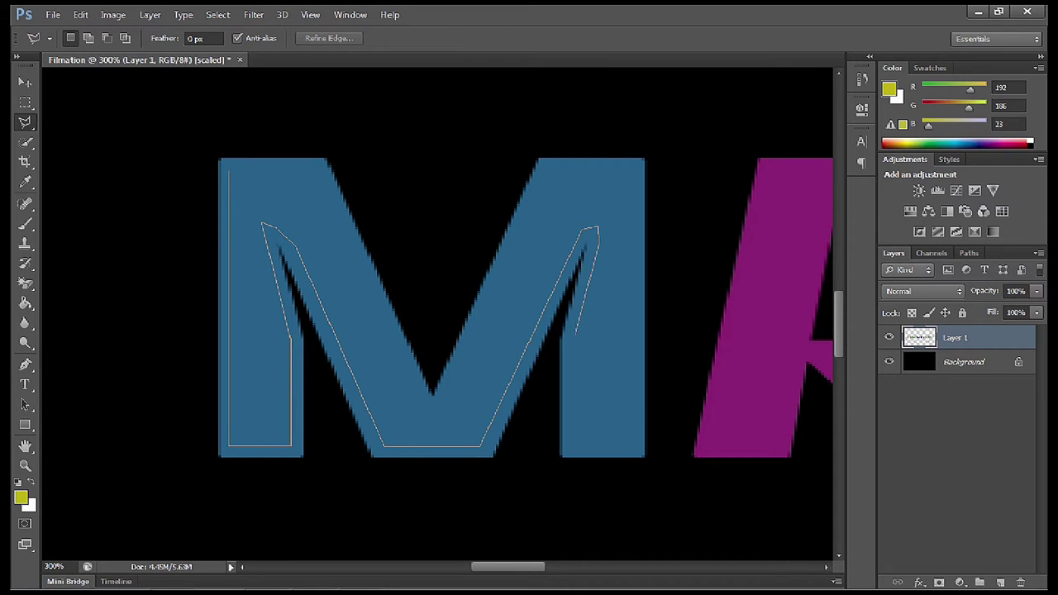
left_click(577, 337)
left_click(575, 443)
left_click(634, 443)
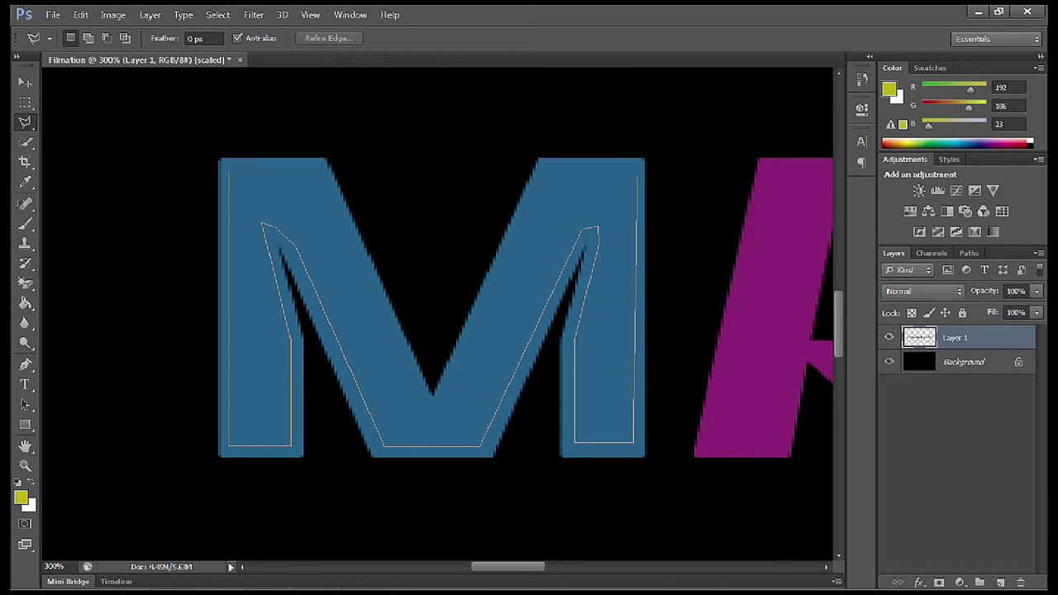
left_click(633, 172)
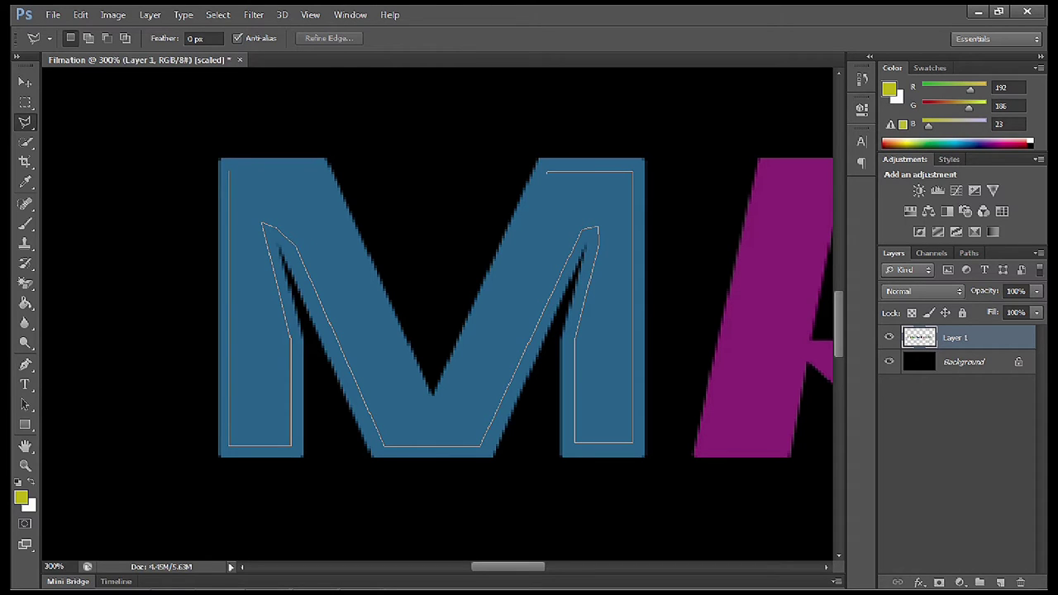
left_click(547, 172)
left_click(434, 417)
left_click(317, 173)
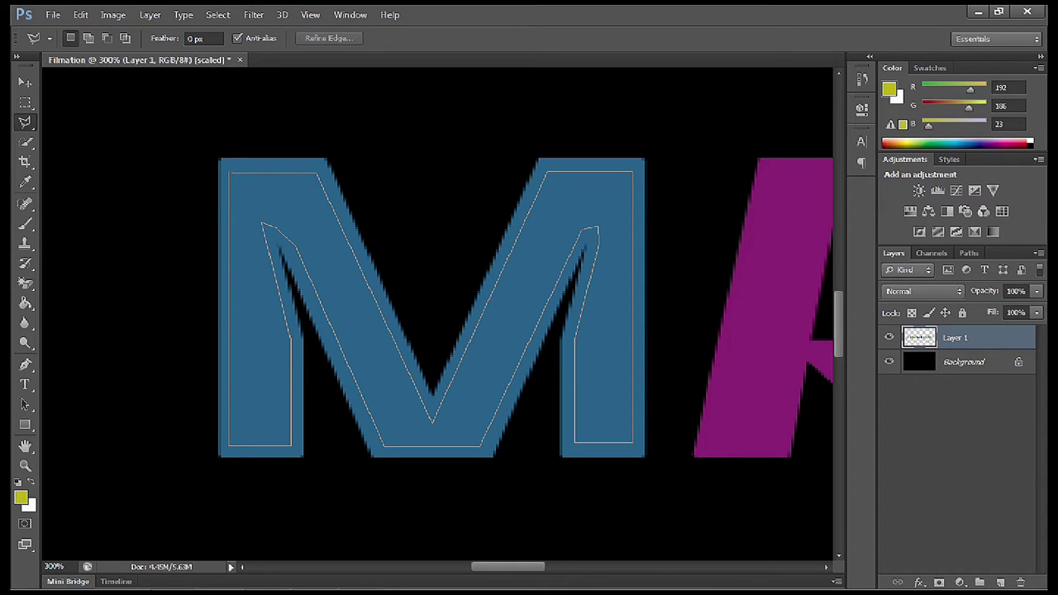
left_click(230, 173)
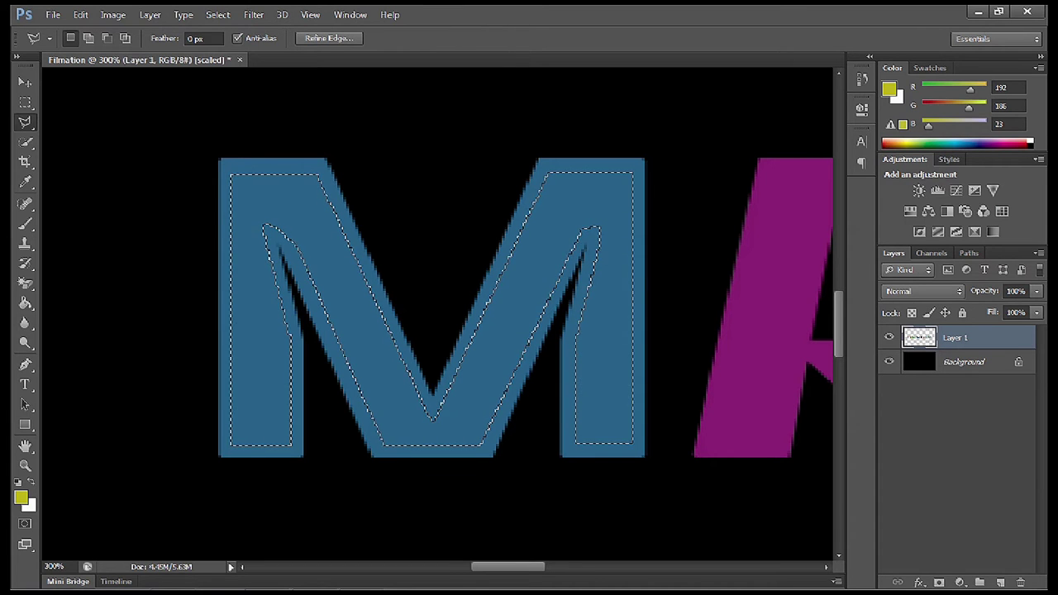
key("Delete")
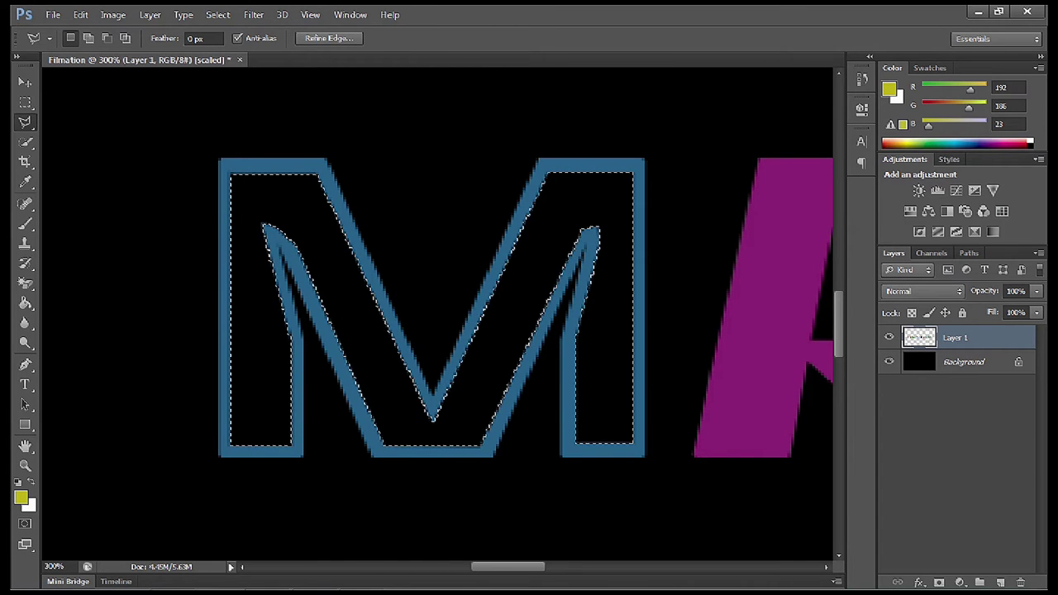
key("ctrl+d")
- Compare the outlined M of MASTERS with the outlined letters in the Filmation reference image
key("z")
left_click(299, 203, "alt")
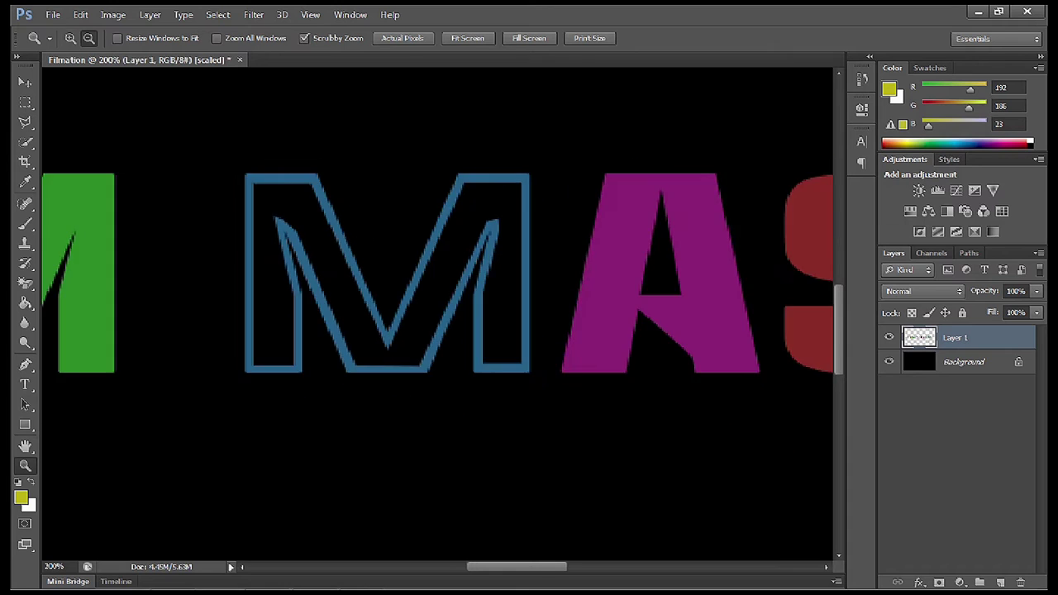
left_click(298, 204, "alt")
key("alt+Tab")
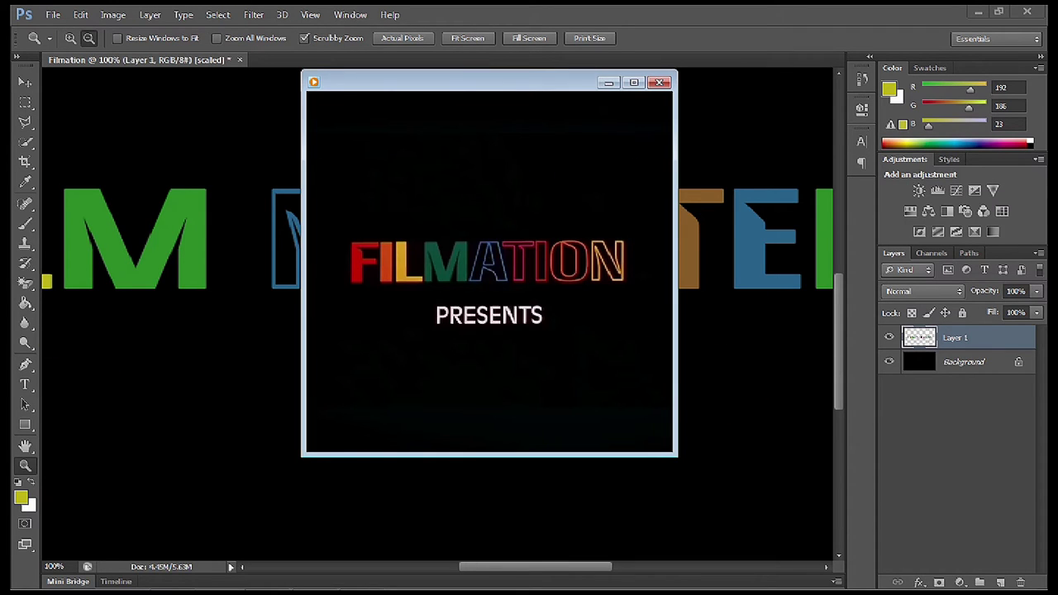
key("alt+Tab")
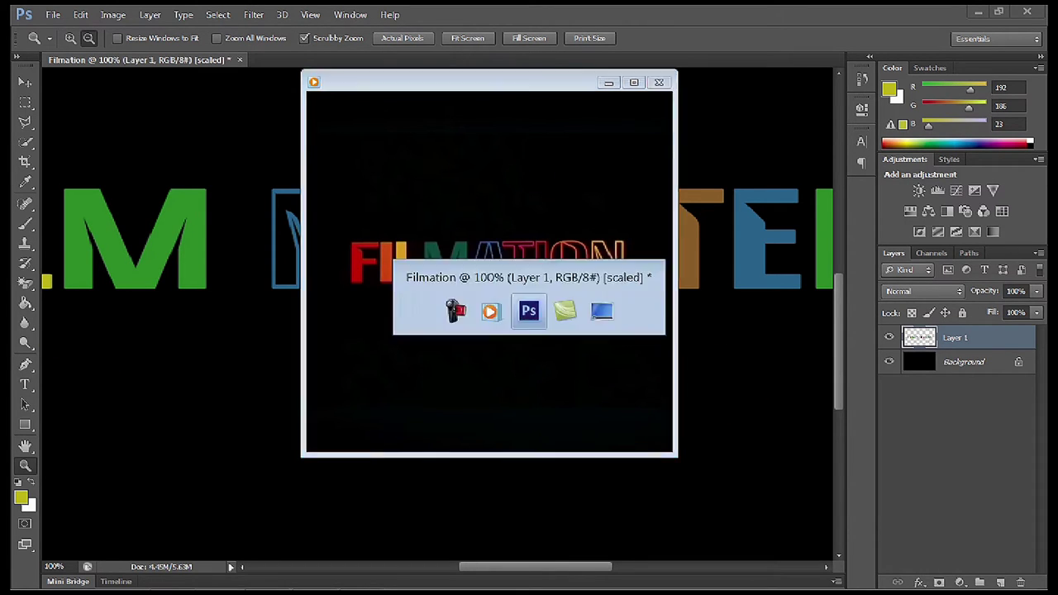
- Trace the slanted left leg of the purple A just inside its edges with the Polygonal Lasso and delete its fill
left_click_drag(481, 229, 382, 272)
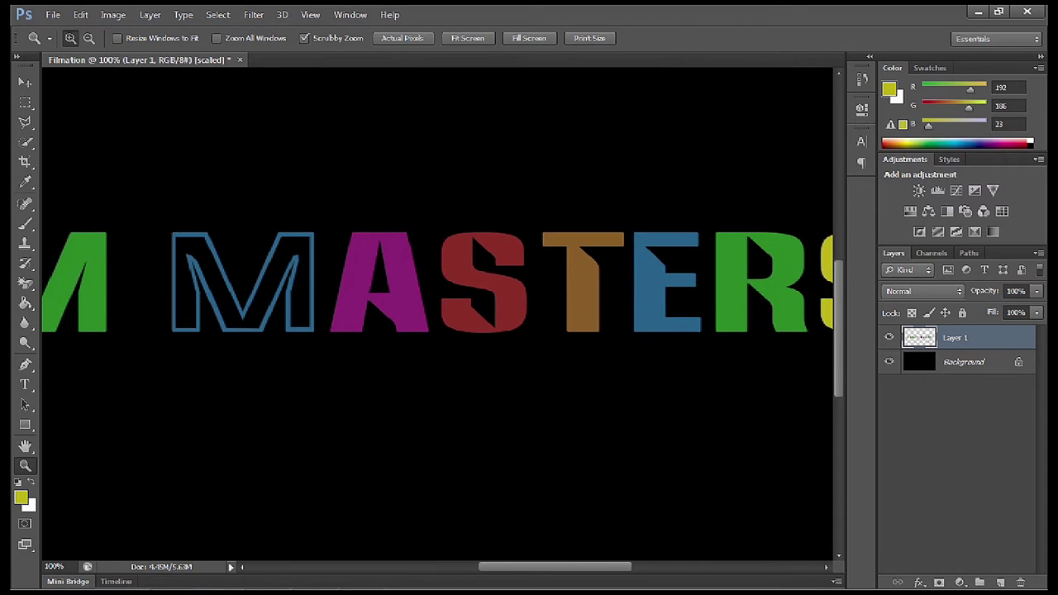
left_click(381, 272)
left_click(381, 272)
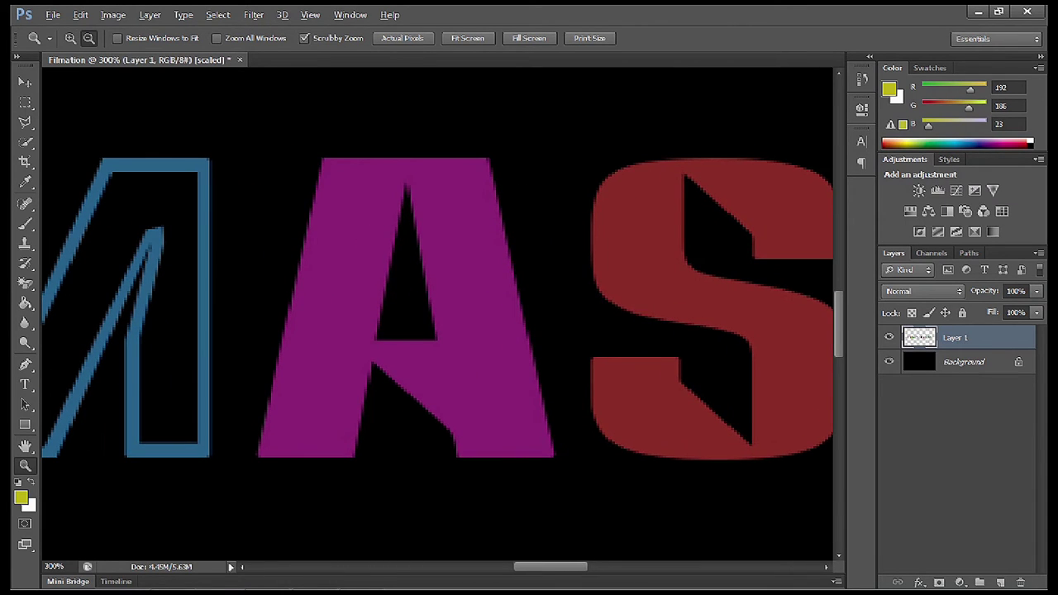
key("alt+Tab")
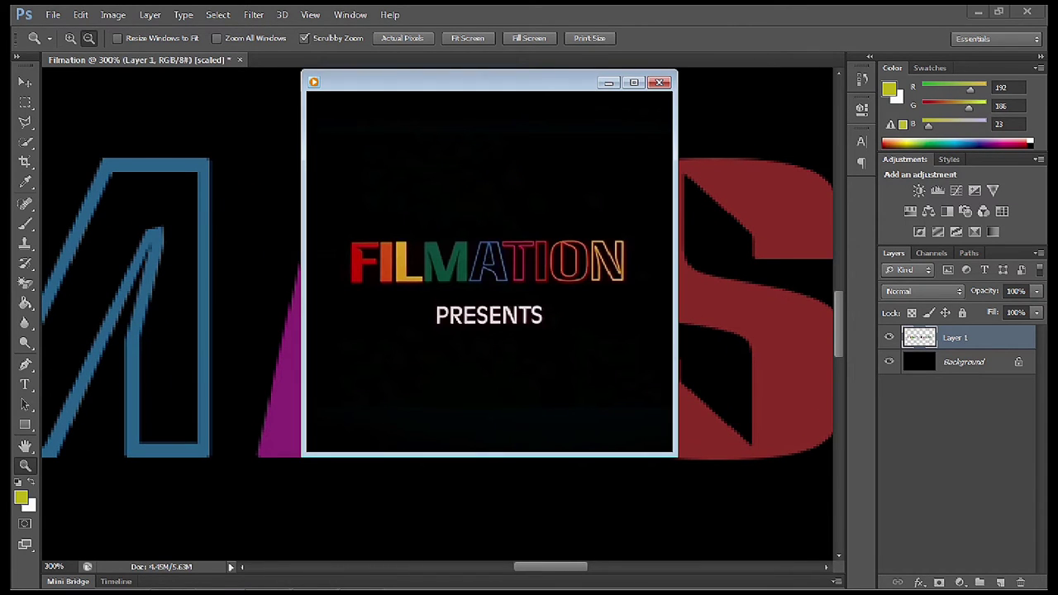
key("alt+Tab")
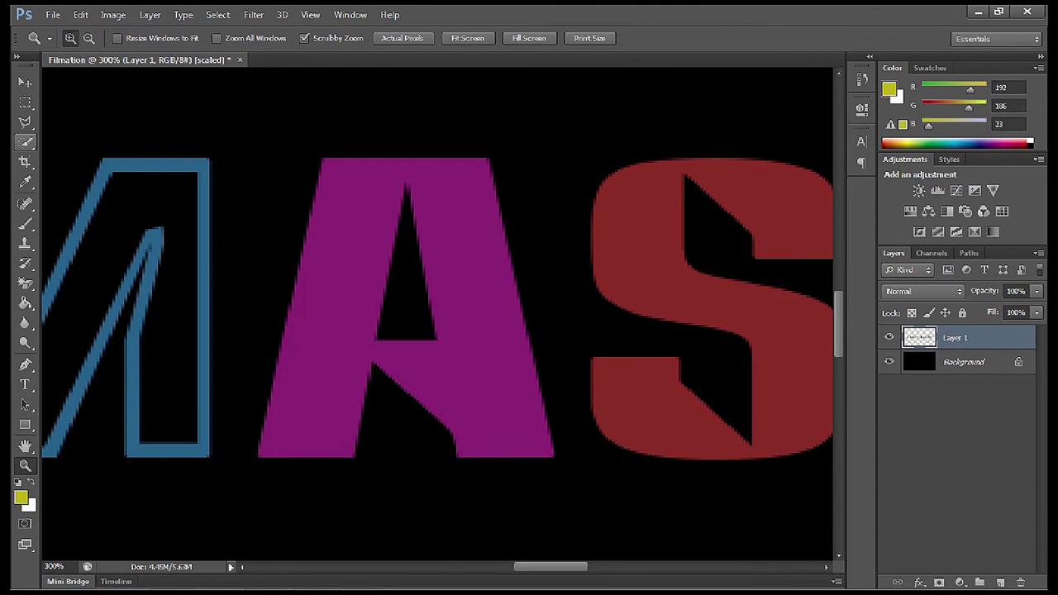
left_click(25, 121)
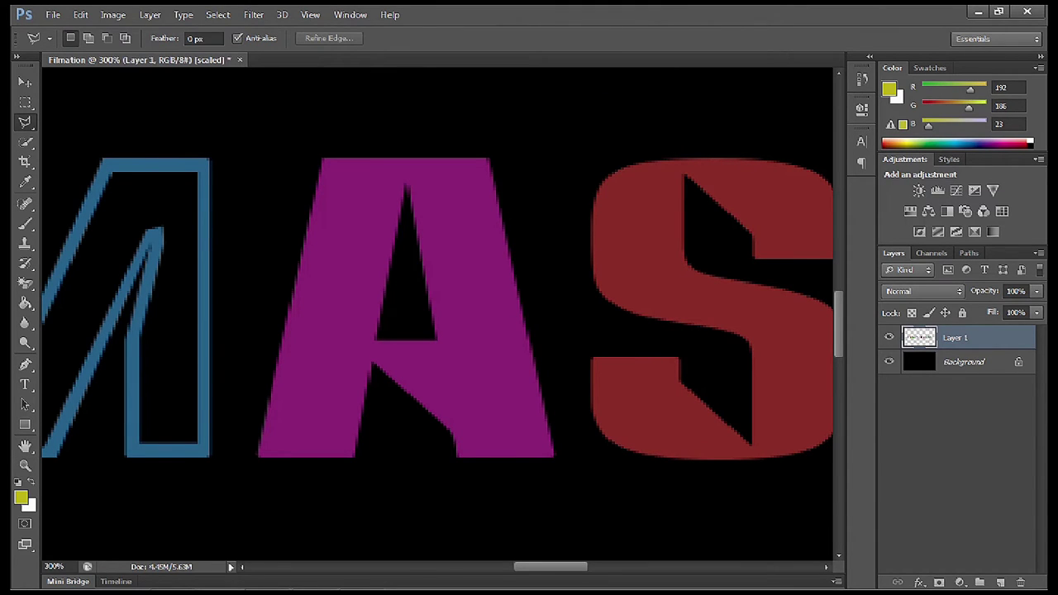
left_click(396, 168)
left_click(332, 167)
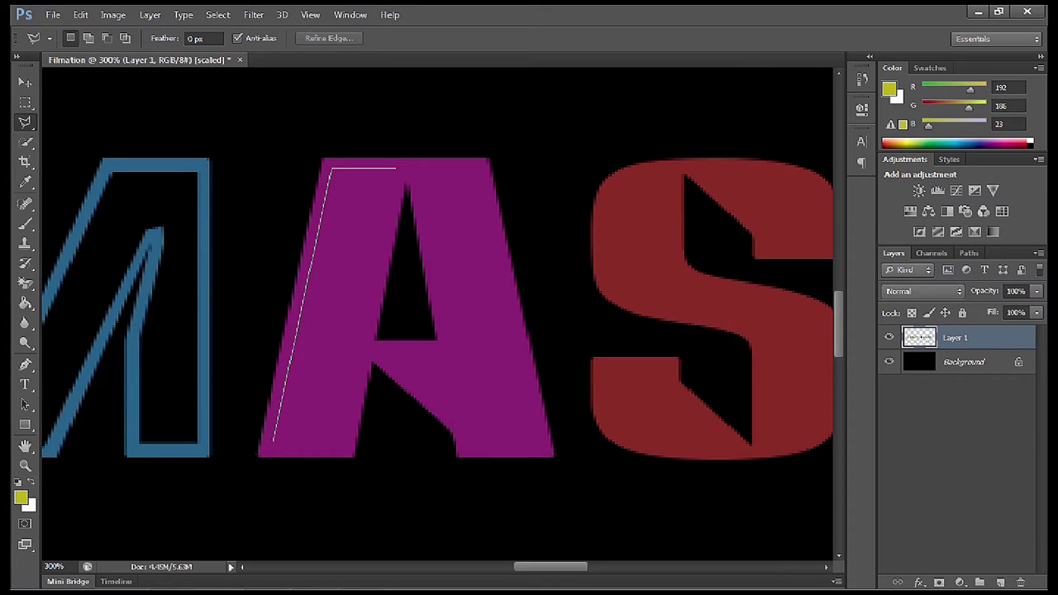
left_click(272, 445)
left_click(344, 445)
left_click(396, 168)
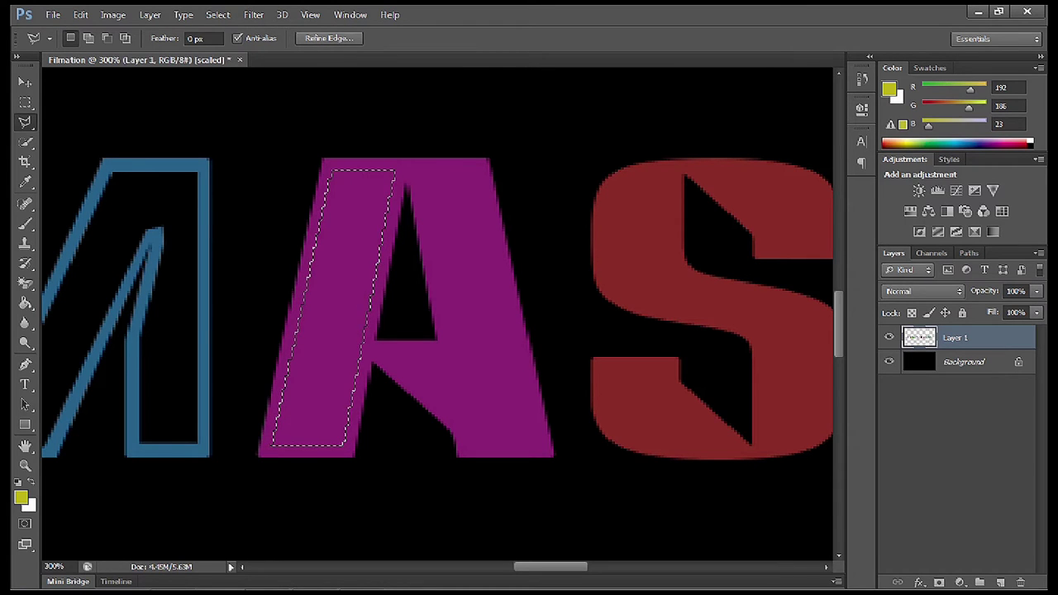
key("Delete")
- Trace the right leg and crossbar of the purple A just inside their edges, delete the fill, and deselect
left_click(413, 169)
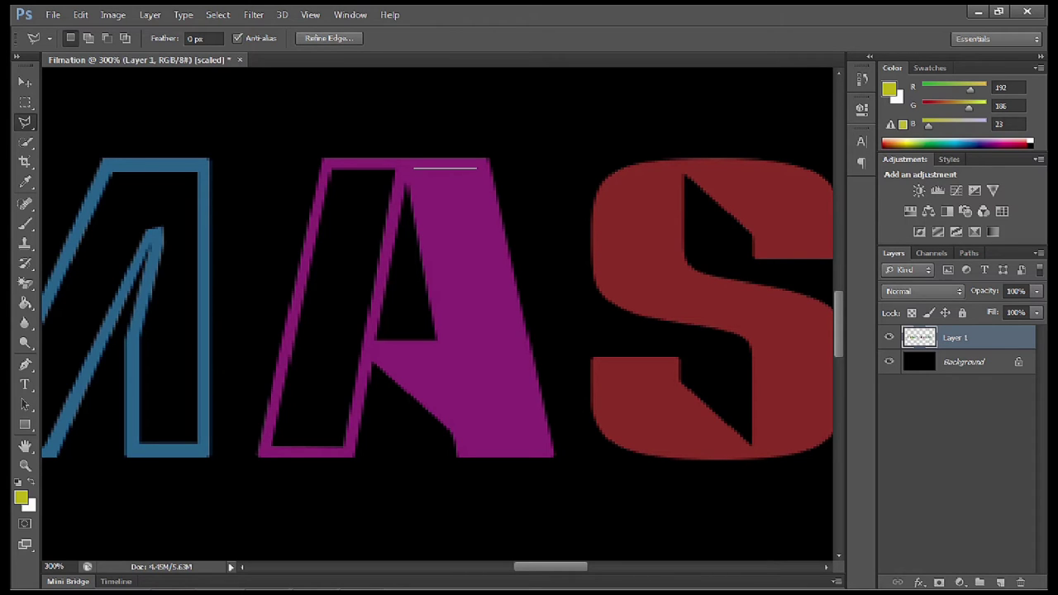
left_click(476, 168)
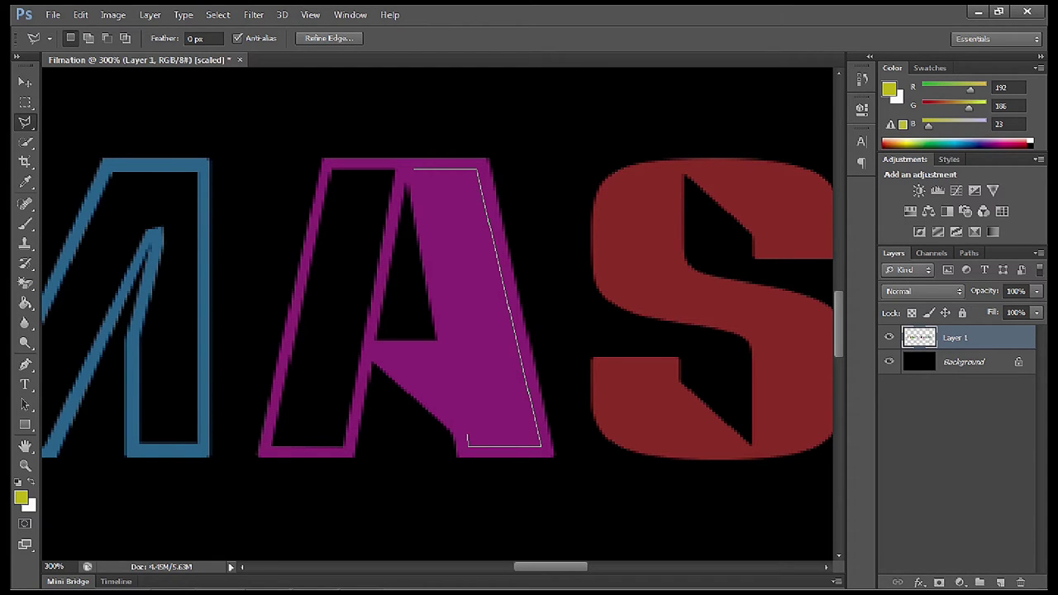
left_click(468, 435)
left_click(377, 349)
left_click(451, 348)
left_click(416, 171)
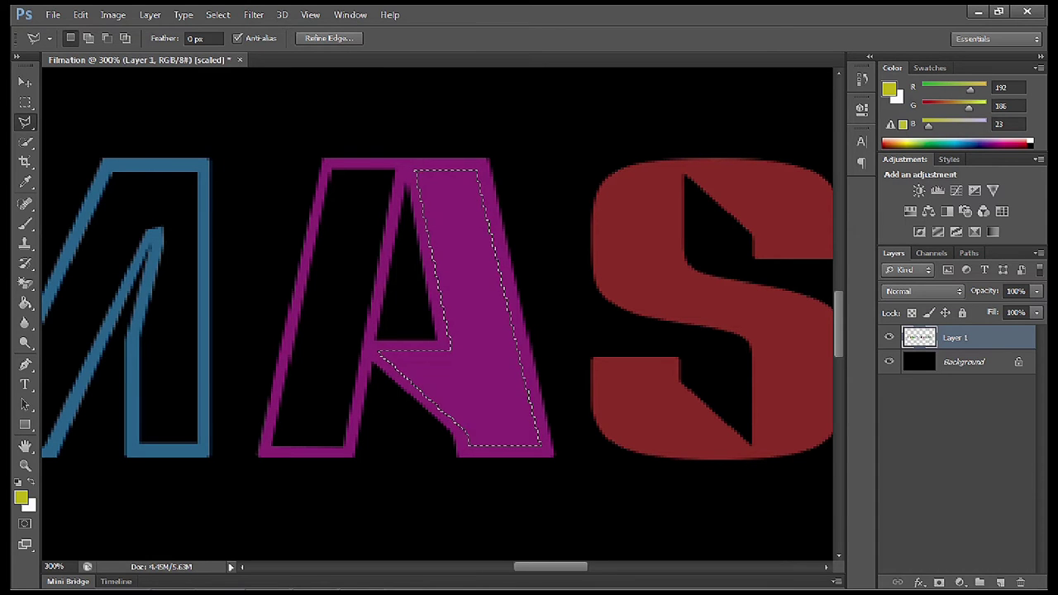
key("Delete")
key("ctrl+d")
- Cut a thin horizontal gap in the purple A's outline between the crossbar and the diagonal below it, and deselect
key("z")
key("ctrl+minus")
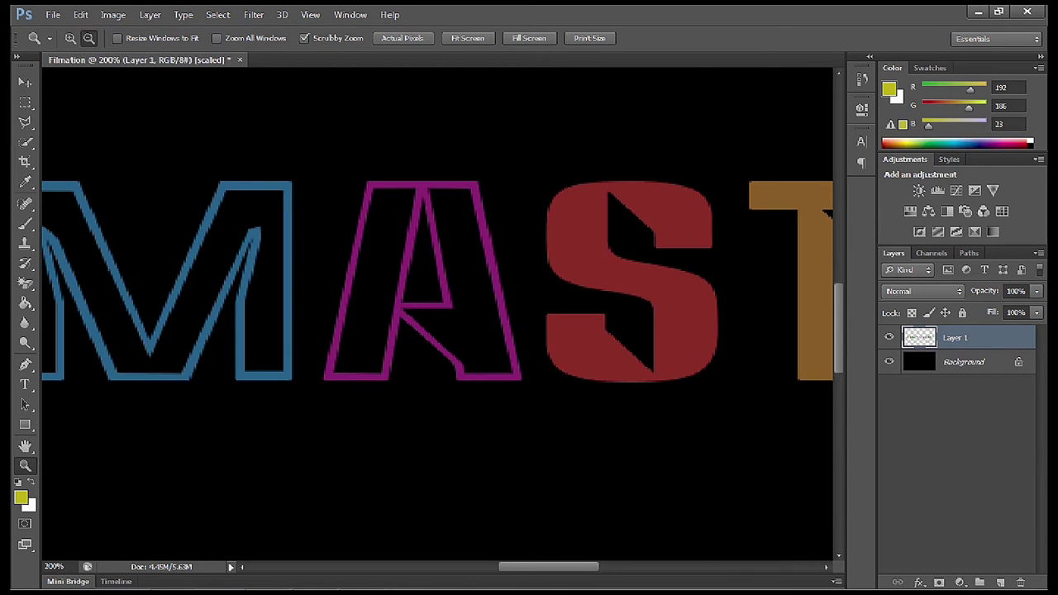
key("ctrl+minus")
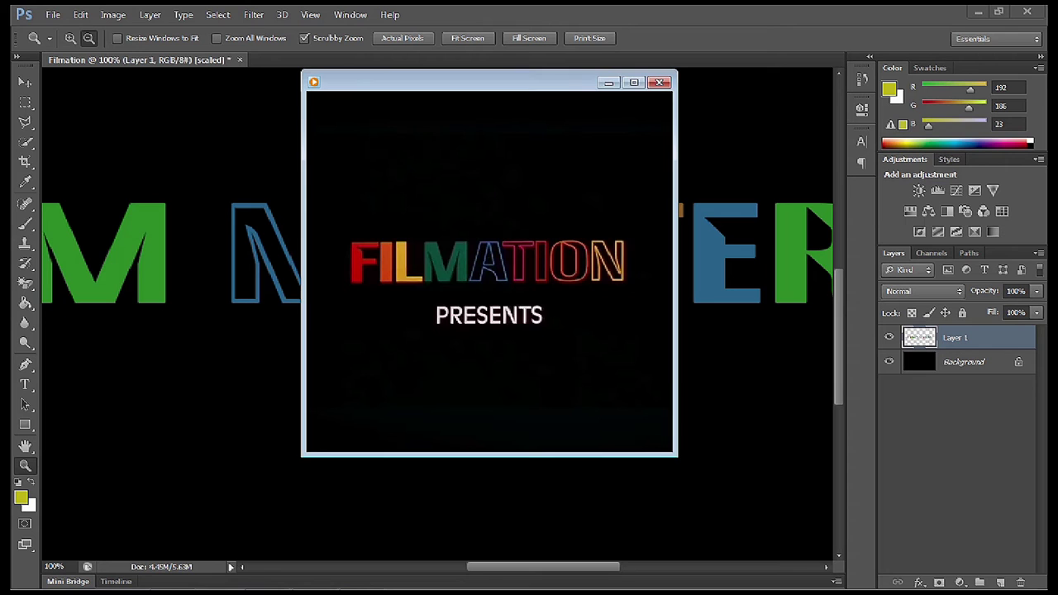
key("ctrl+plus")
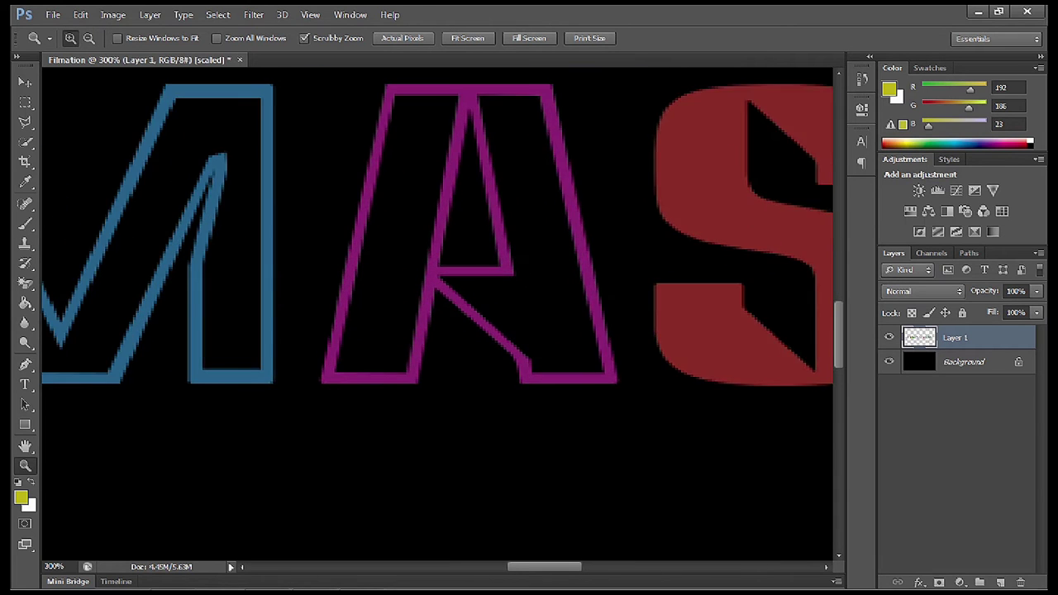
key("ctrl+plus")
key("l")
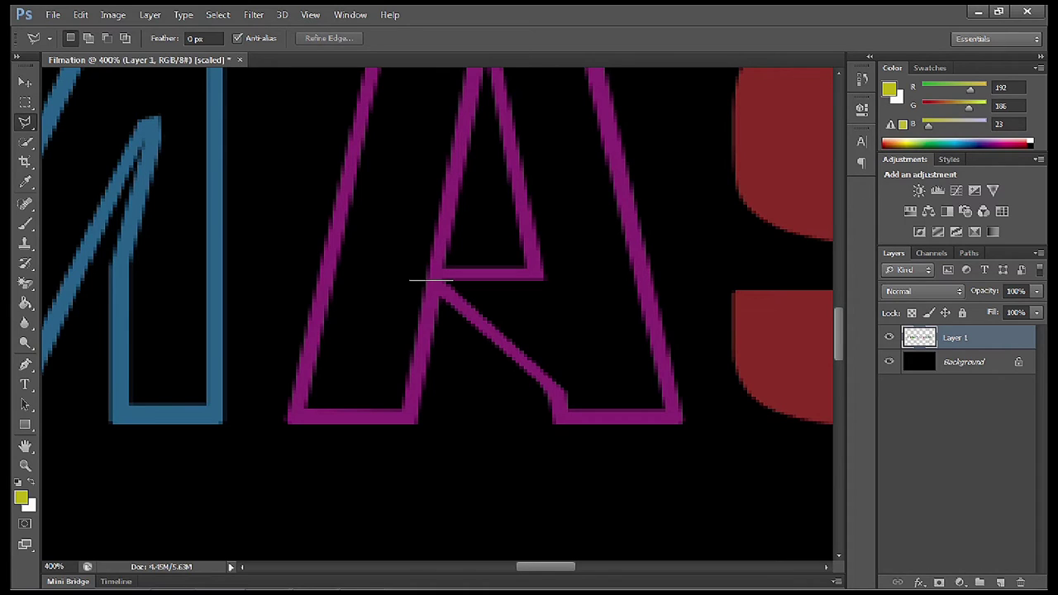
left_click(408, 281)
left_click(454, 282)
key("Delete")
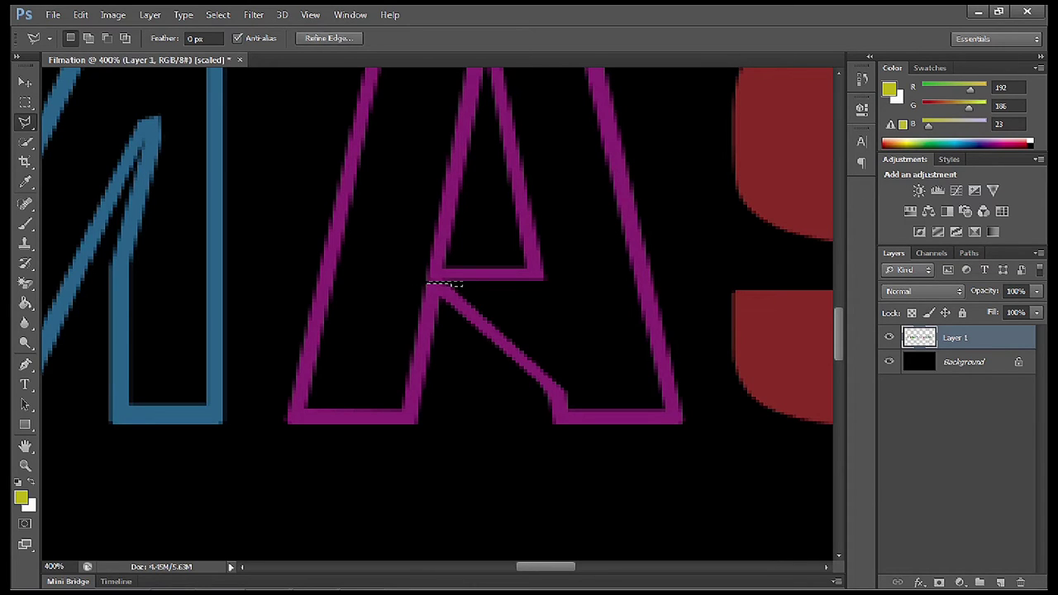
key("ctrl+d")
- Trace the upper-right arm of the red S just inside its edges and delete its fill to leave a thin outline
left_click_drag(629, 282, 210, 378)
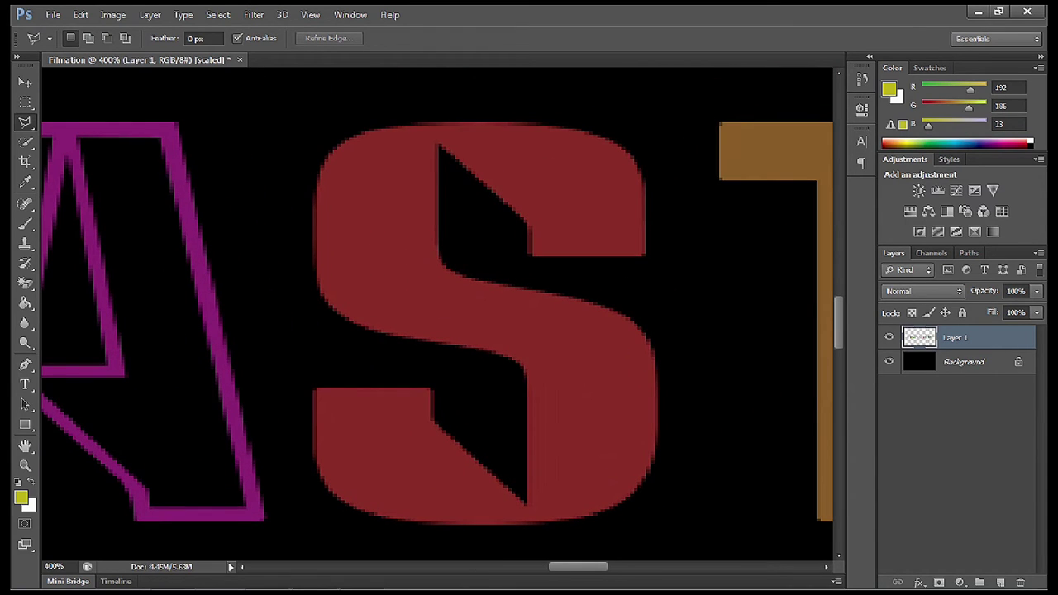
left_click(452, 132)
mouse_move(620, 165)
left_mouse_down()
mouse_move(632, 243)
mouse_move(547, 241)
mouse_move(540, 208)
mouse_move(474, 150)
left_mouse_up()
left_click(453, 134)
key("Delete")
- Hollow out the lower-left arm and the main curved stroke of the red S, leaving only thin outlines
left_click(418, 396)
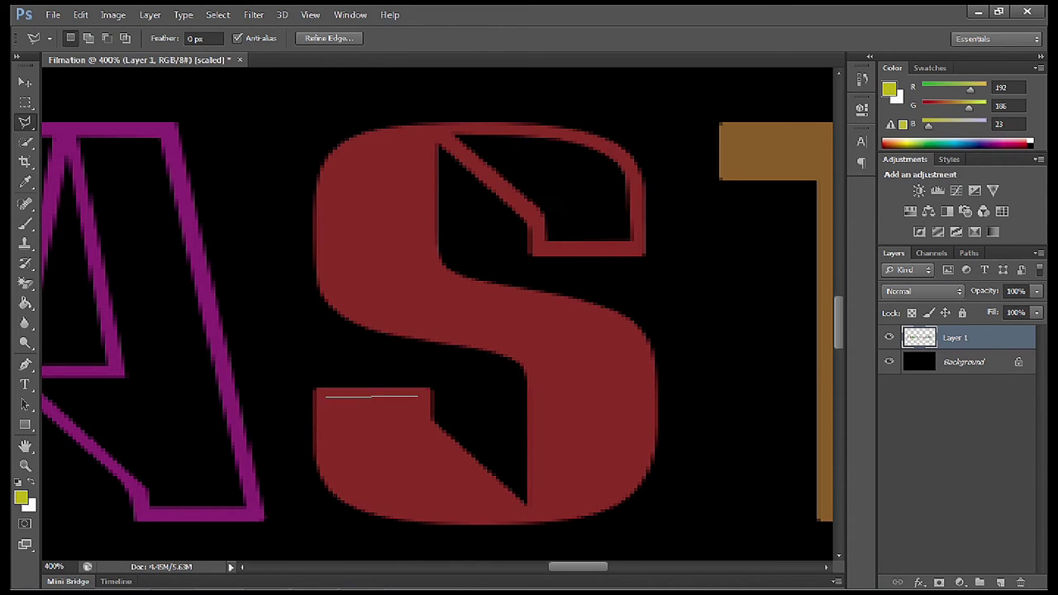
mouse_move(327, 396)
left_mouse_down()
mouse_move(331, 468)
mouse_move(360, 495)
mouse_move(430, 509)
mouse_move(417, 415)
mouse_move(353, 412)
left_mouse_up()
left_click(416, 423)
left_click(418, 397)
key("Delete")
key("ctrl+d")
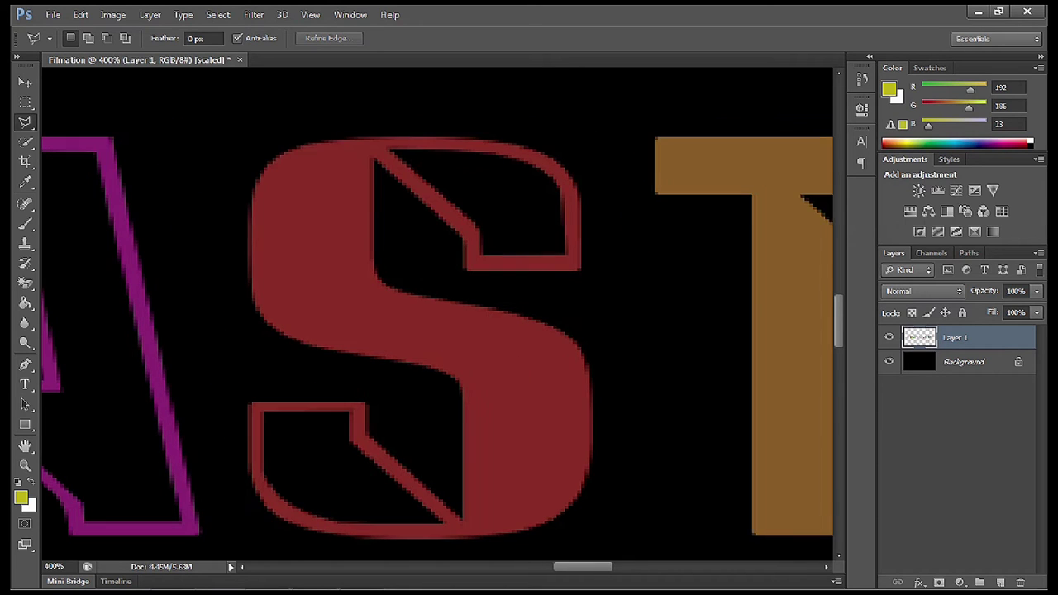
left_click(364, 157)
mouse_move(364, 156)
left_mouse_down()
mouse_move(271, 192)
mouse_move(266, 291)
mouse_move(313, 328)
mouse_move(437, 353)
mouse_move(476, 382)
mouse_move(501, 518)
mouse_move(544, 500)
mouse_move(575, 462)
mouse_move(577, 375)
mouse_move(513, 330)
mouse_move(389, 306)
mouse_move(364, 282)
mouse_move(352, 155)
left_mouse_up()
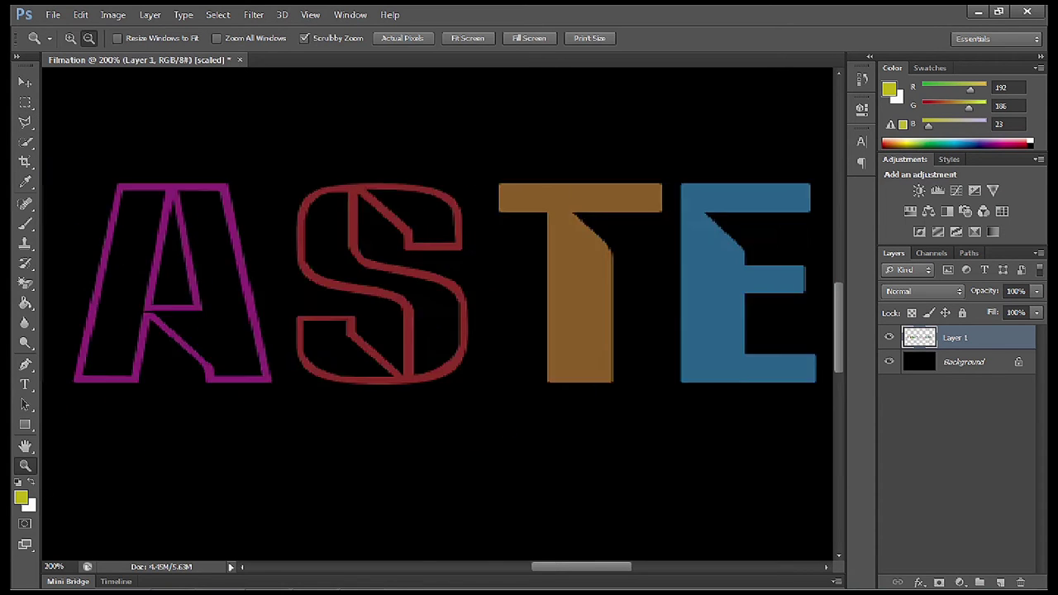
- Trace the brown T's top bar just inside its edges with the Polygonal Lasso, delete the fill, and deselect
key("ctrl+plus")
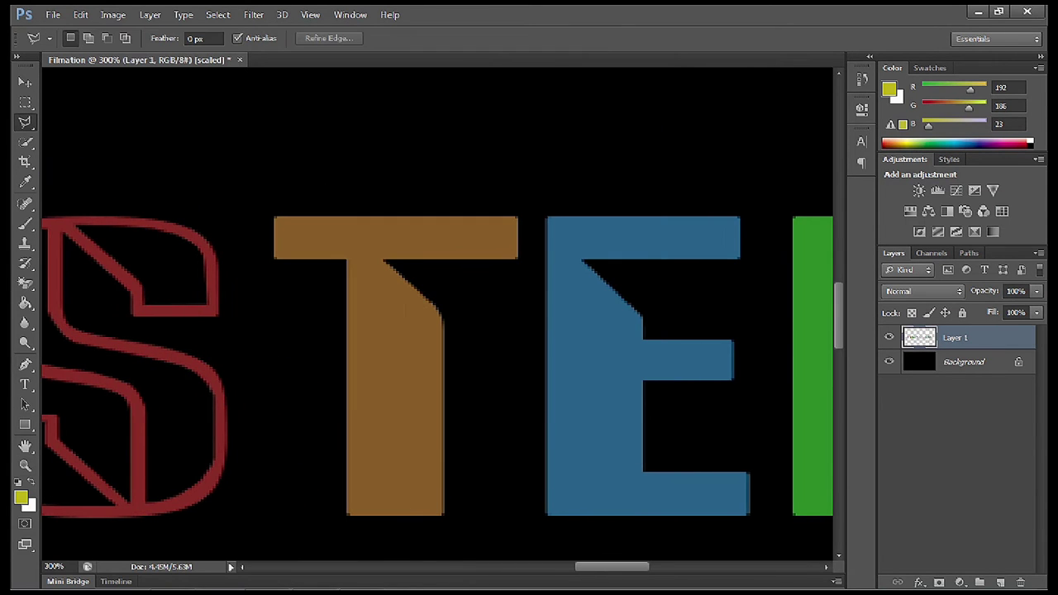
left_click(284, 224)
left_click(284, 250)
left_click(510, 250)
left_click(509, 224)
left_click(284, 225)
key("Delete")
key("ctrl+d")
- Trace the brown T's stem and its slanted corner just inside the edges, delete the fill, and deselect
left_click(356, 250)
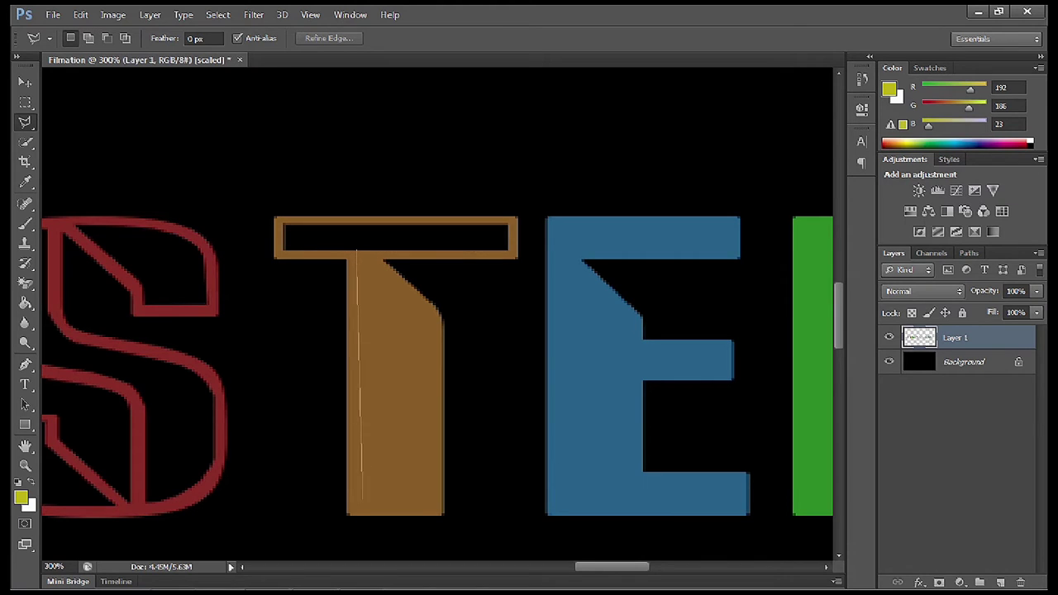
left_click(356, 503)
left_click(431, 502)
left_click(431, 319)
left_click(382, 261)
left_click(356, 250)
key("Delete")
key("ctrl+d")
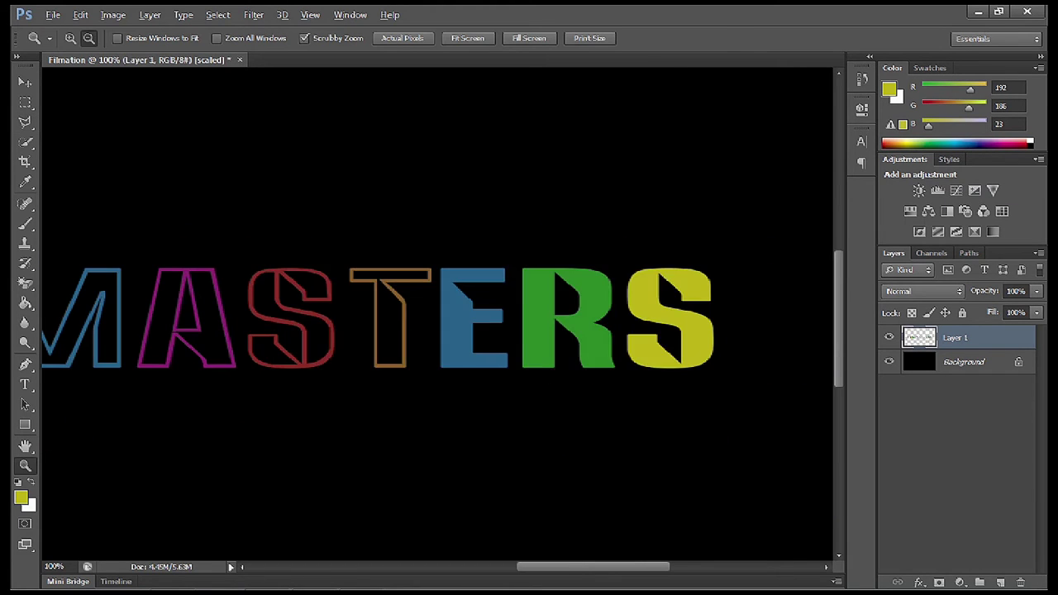
- Trace the upper-right arm of the yellow S just inside its edges, delete the fill, and deselect
left_click(496, 298)
left_click(496, 297)
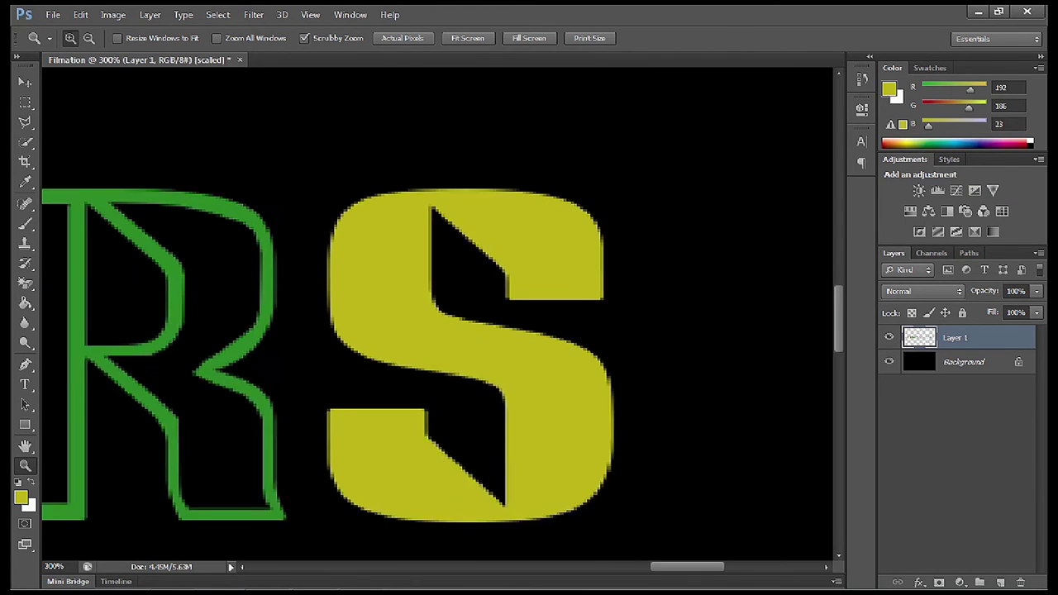
key("l")
left_click(442, 188)
left_click(521, 191)
left_click(558, 196)
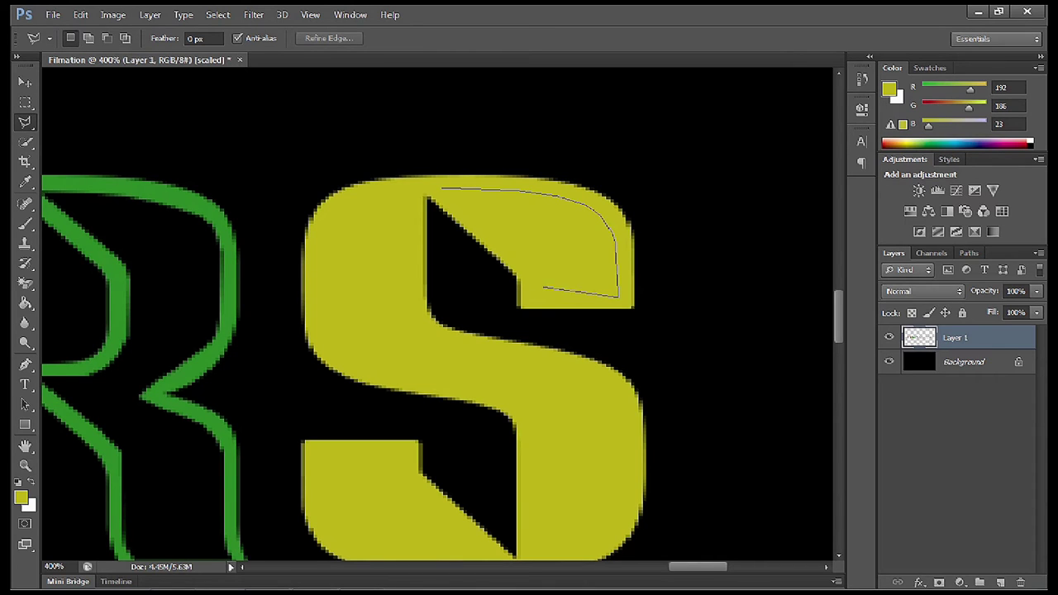
mouse_move(544, 287)
left_mouse_down()
mouse_move(495, 216)
mouse_move(443, 191)
left_mouse_up()
key("Delete")
key("ctrl+d")
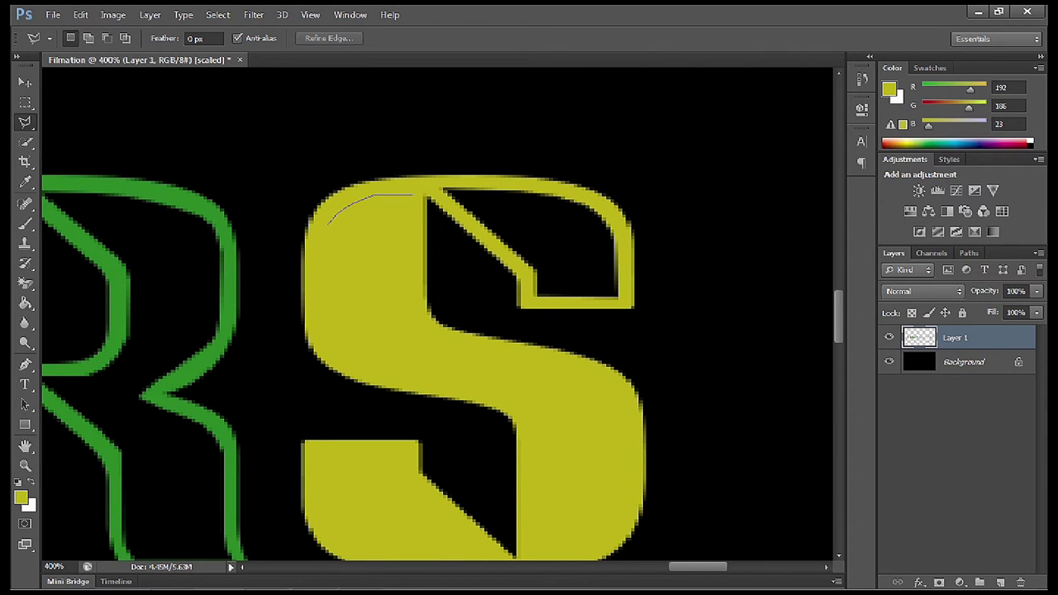
- Trace the main curved stroke of the yellow S just inside its edges, delete the fill, and deselect
left_click_drag(329, 221, 319, 327)
mouse_move(357, 359)
left_mouse_down()
mouse_move(513, 395)
mouse_move(536, 427)
mouse_move(538, 312)
mouse_move(534, 428)
left_mouse_up()
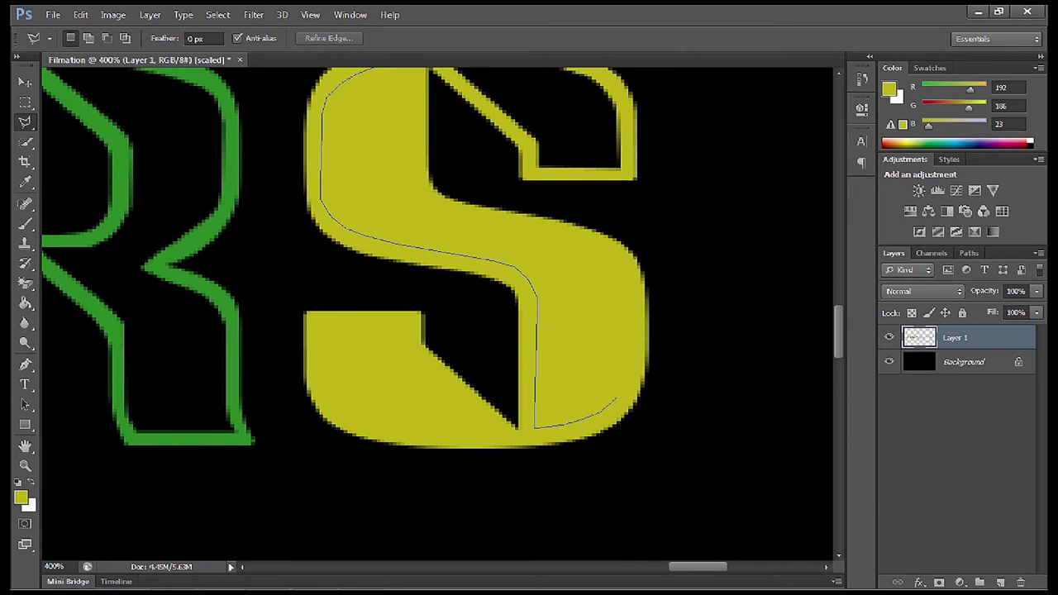
mouse_move(616, 400)
left_mouse_down()
mouse_move(630, 368)
mouse_move(628, 294)
left_mouse_up()
left_click(498, 226)
left_click(449, 214)
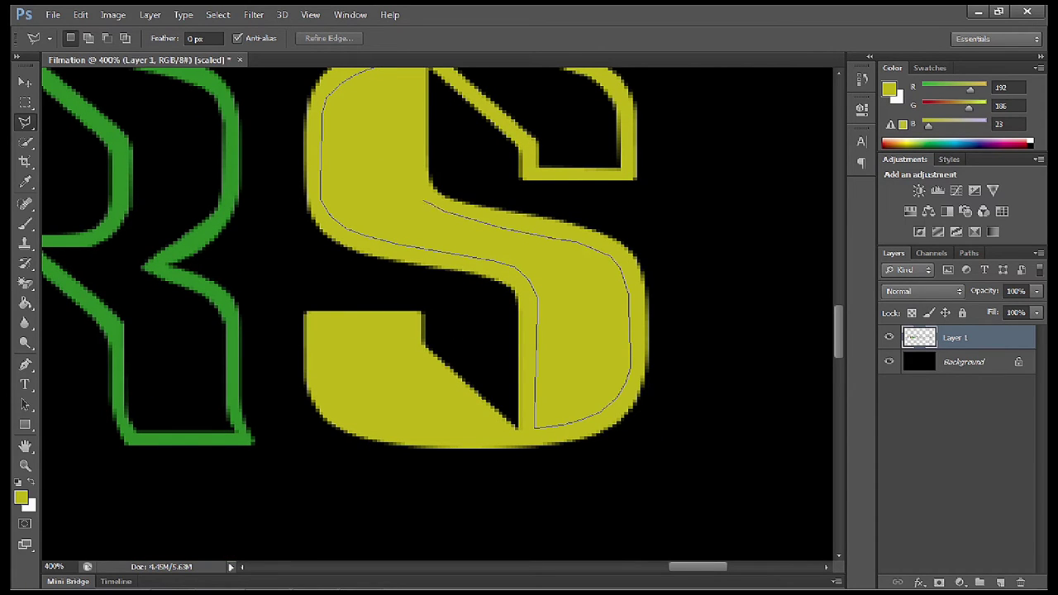
left_click(424, 203)
left_click_drag(414, 184, 435, 314)
left_click(433, 197)
key("Delete")
key("ctrl+d")
- Trace the lower-left arm of the yellow S just inside its edges, delete the fill, and deselect
left_click_drag(427, 454, 488, 294)
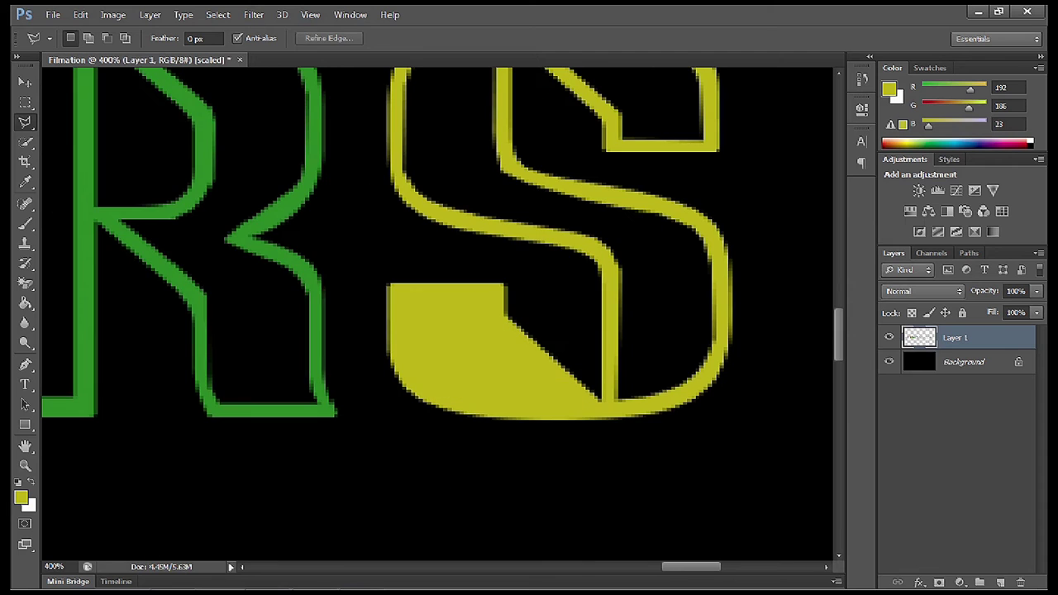
left_click(488, 294)
left_click(406, 294)
left_click(406, 360)
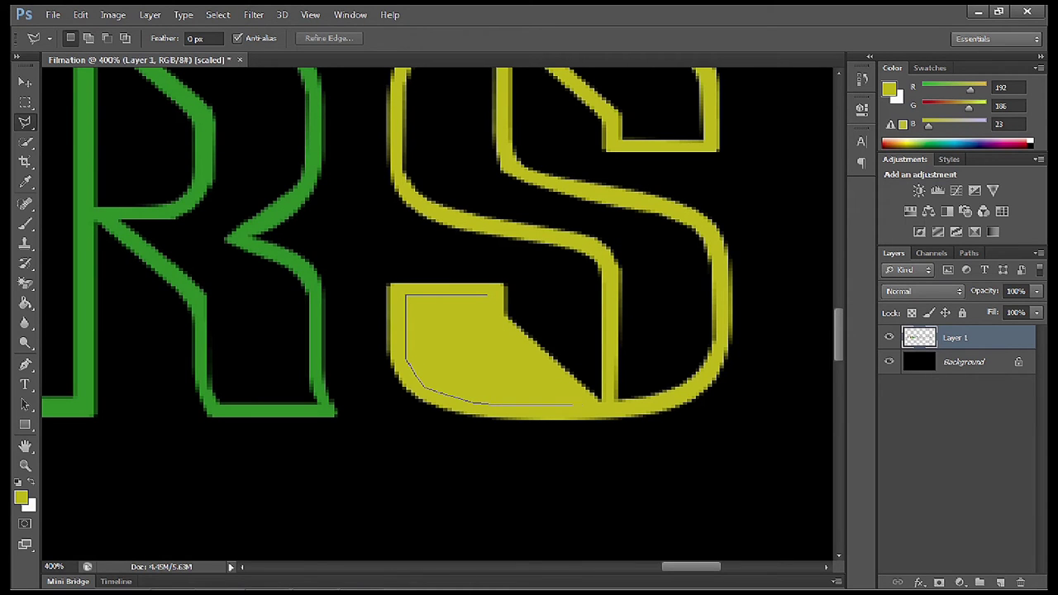
left_click(583, 404)
left_click(488, 317)
left_click(488, 296)
key("Delete")
key("ctrl+d")
key("z")
left_click(502, 346, "alt")
left_click(502, 347, "alt")
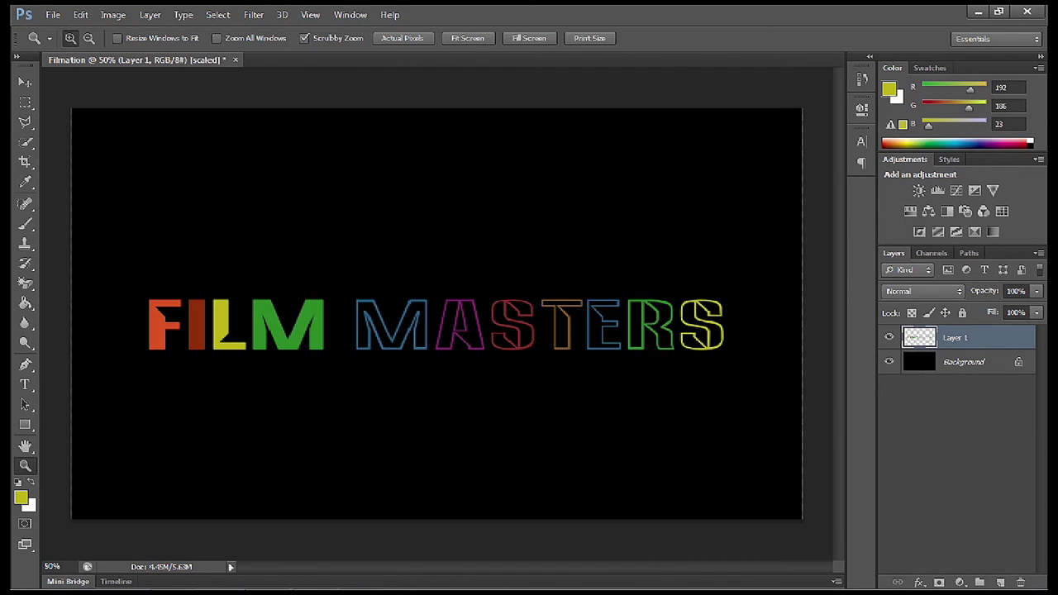
- Delete the black Background layer so the FILM MASTERS title sits on transparency
key("v")
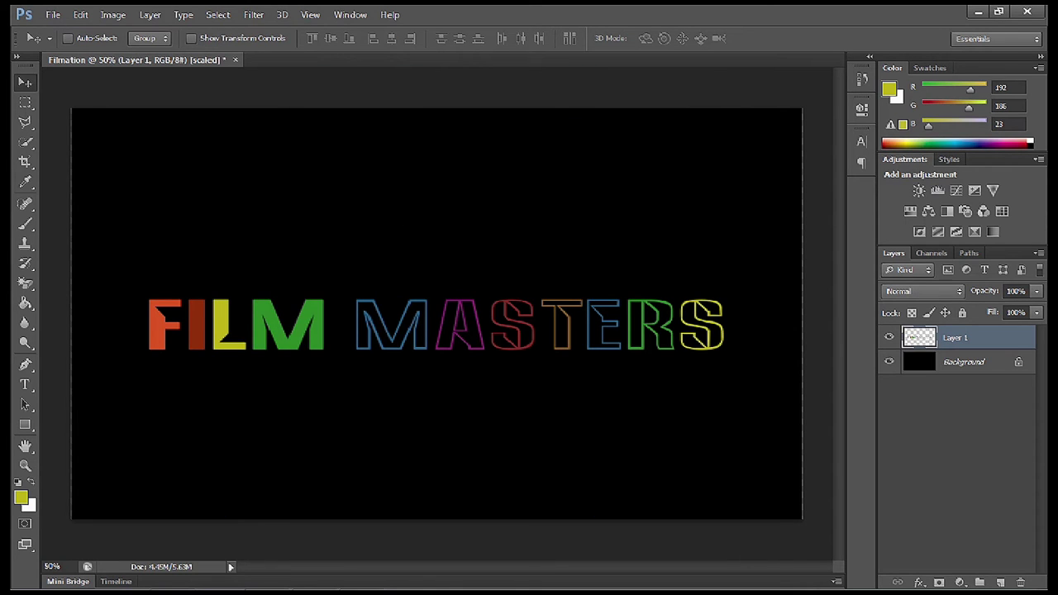
left_click(964, 362)
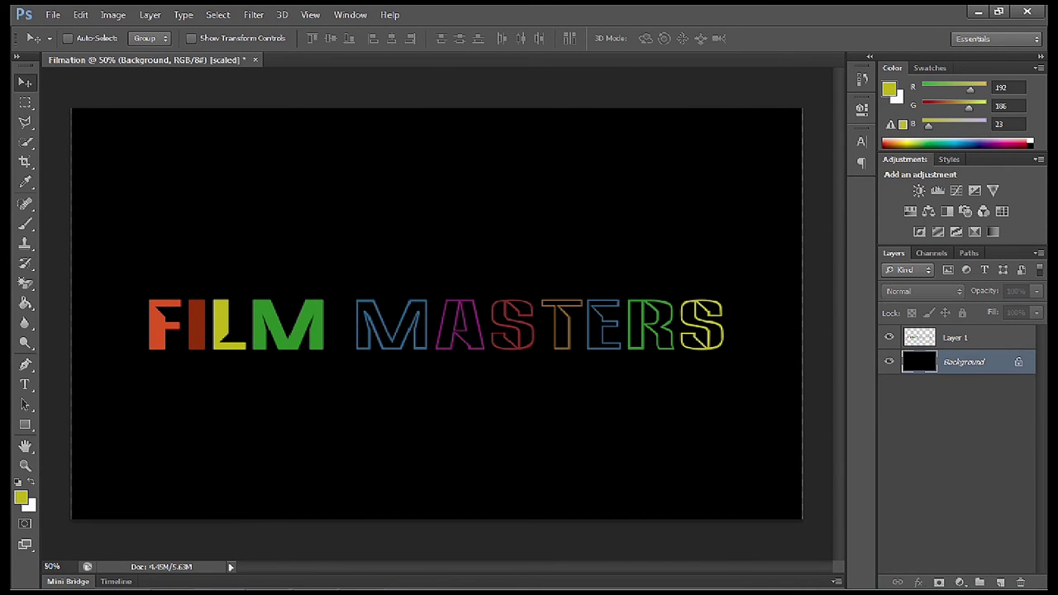
key("Delete")
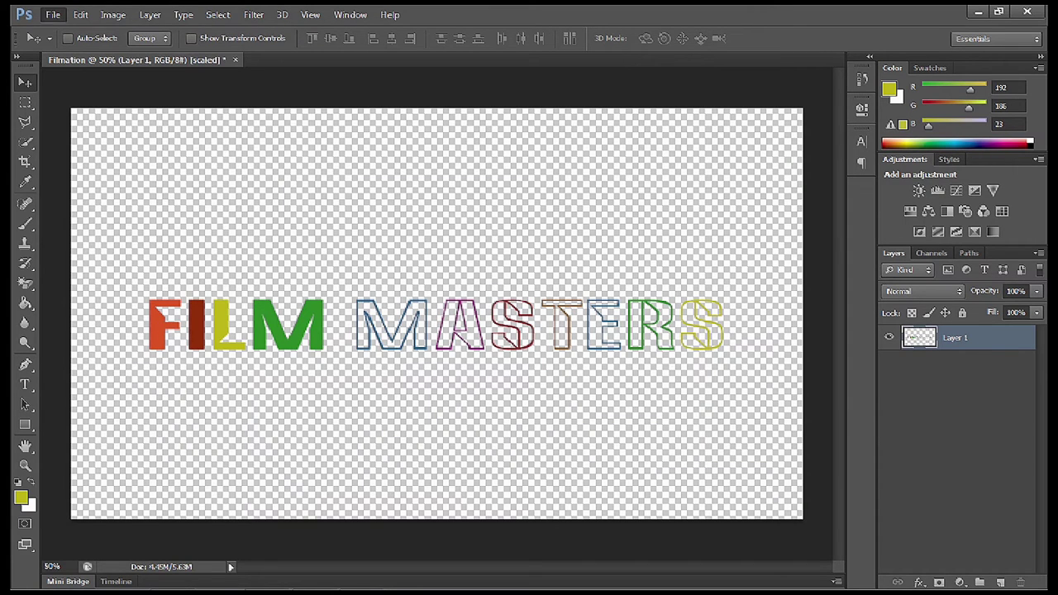
- Save the transparent title as a Photoshop PSD named Filmation in the Film Masters folder, with Maximize Compatibility on
left_click(52, 14)
left_click(75, 198)
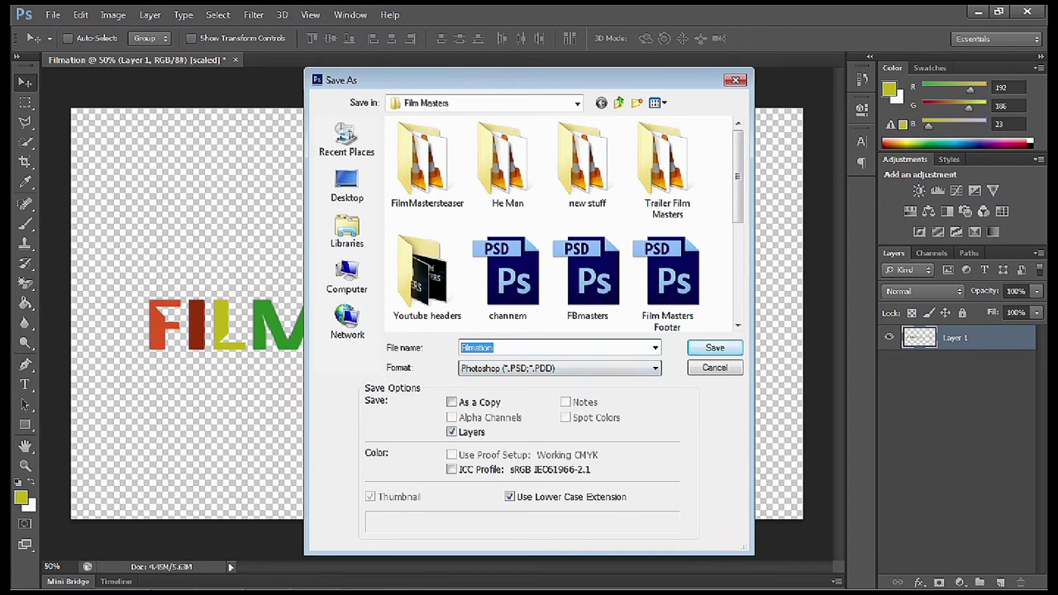
left_click(715, 348)
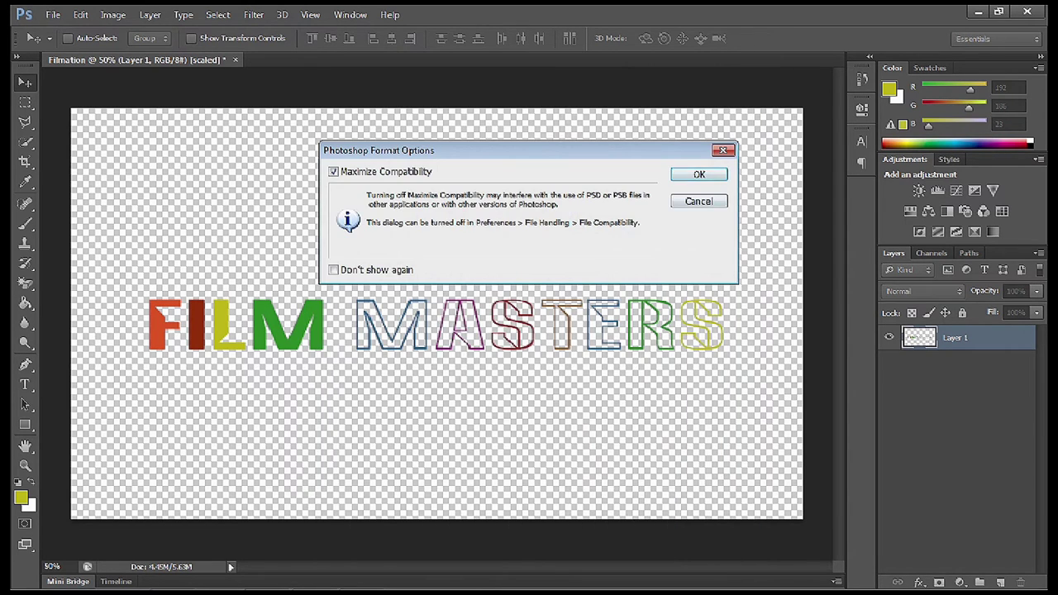
key("Return")
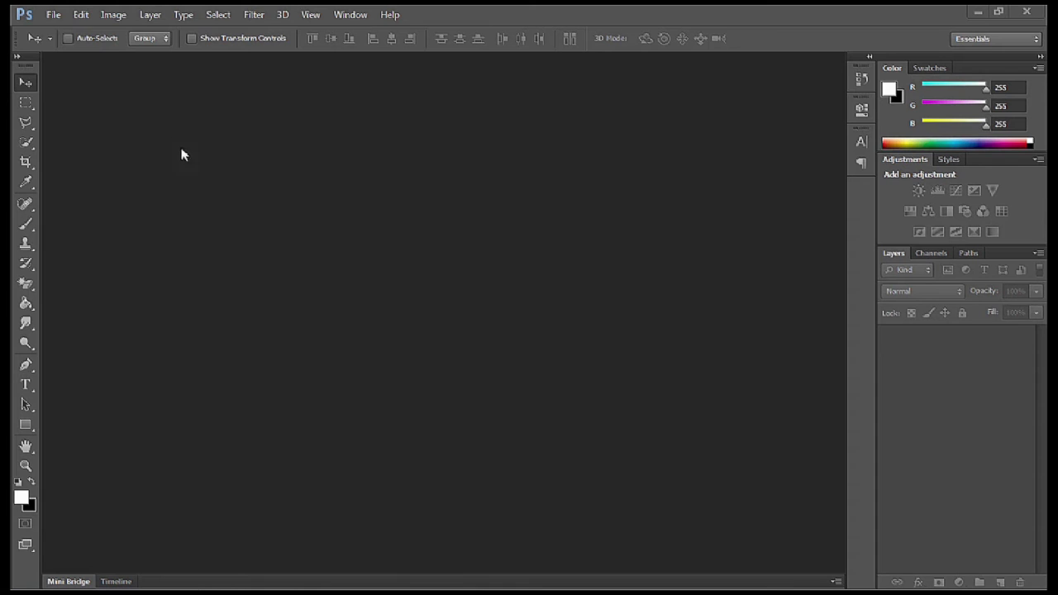
- Create a new document named Flash from the Film & Video preset, HDV 1080p/29.97 at 1440 x 1080 pixels
left_click(53, 14)
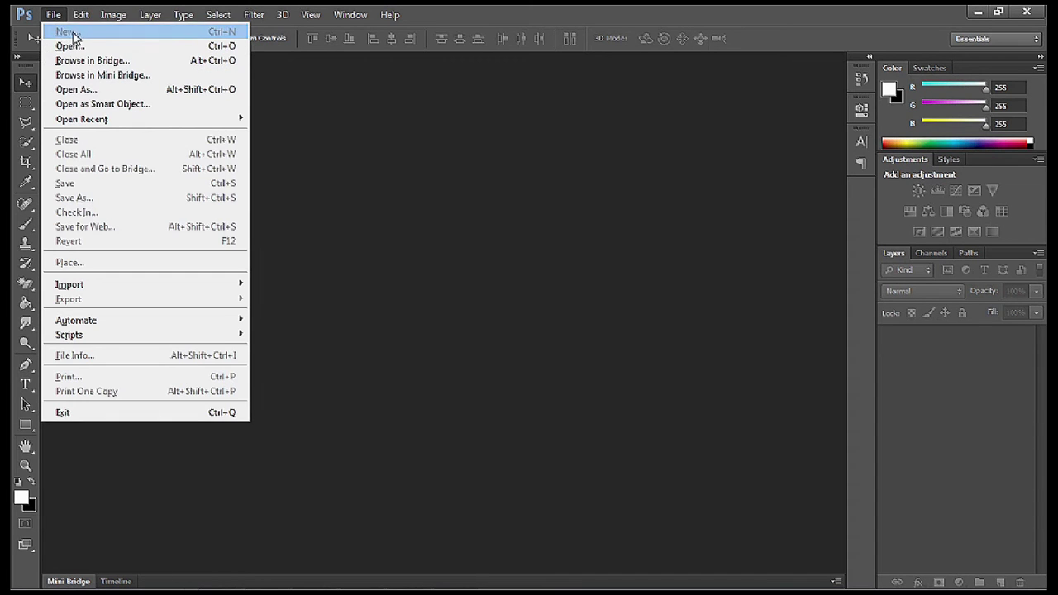
left_click(62, 32)
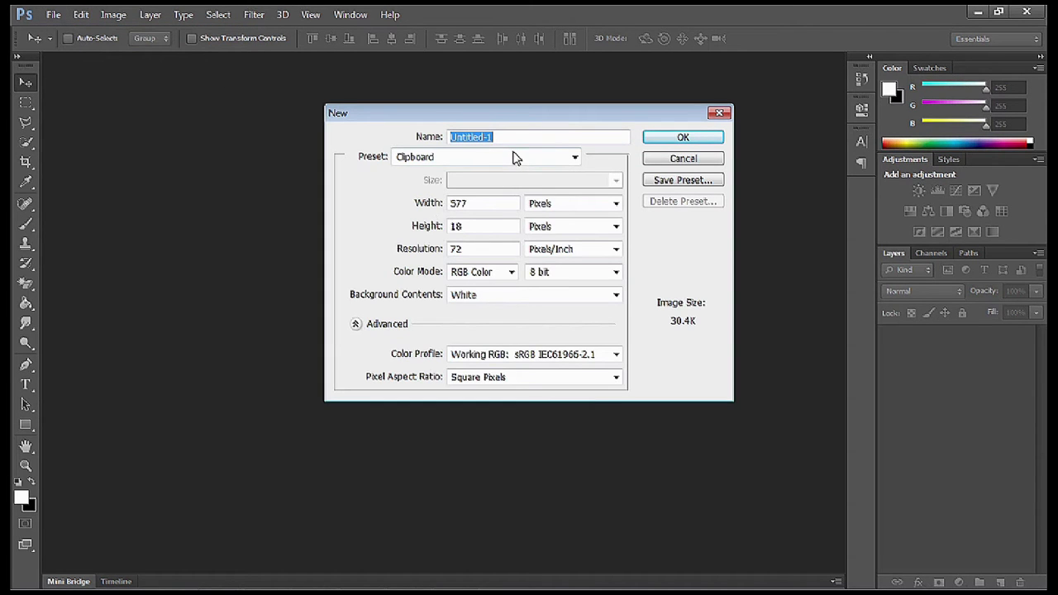
type("Flash")
left_click(575, 157)
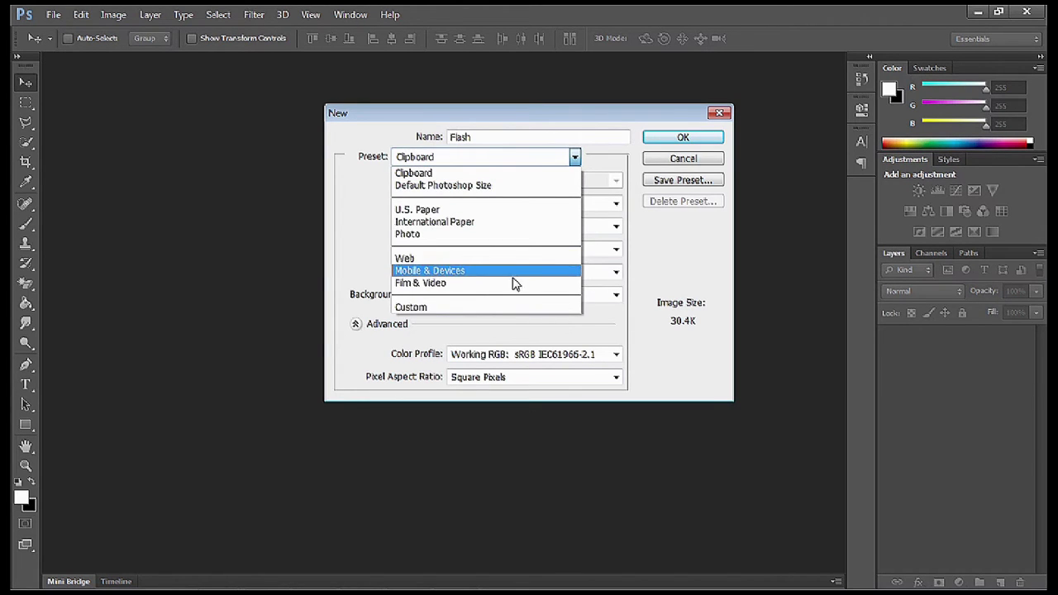
left_click(513, 283)
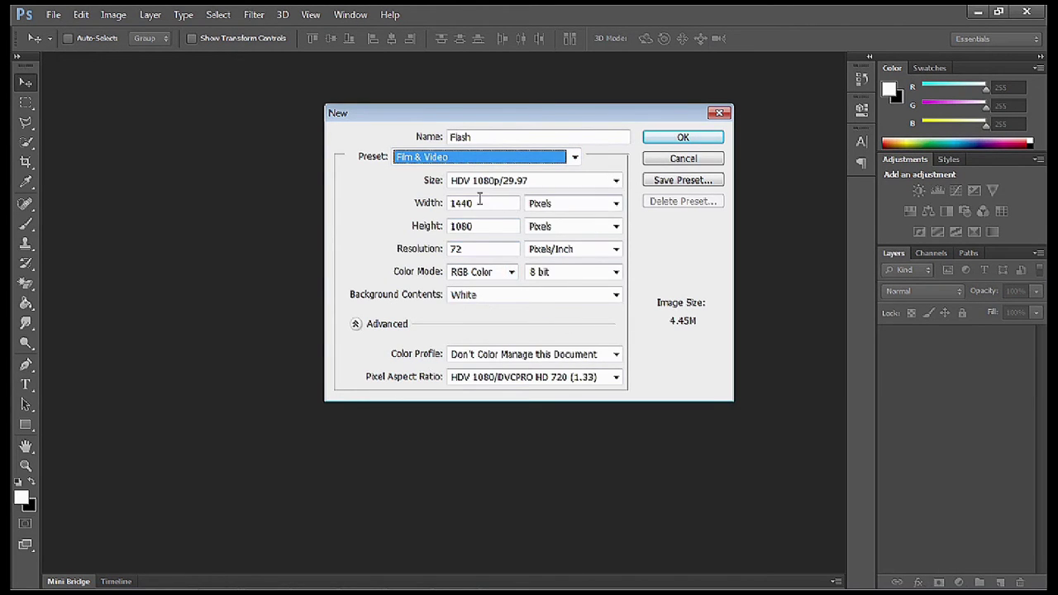
left_click(691, 136)
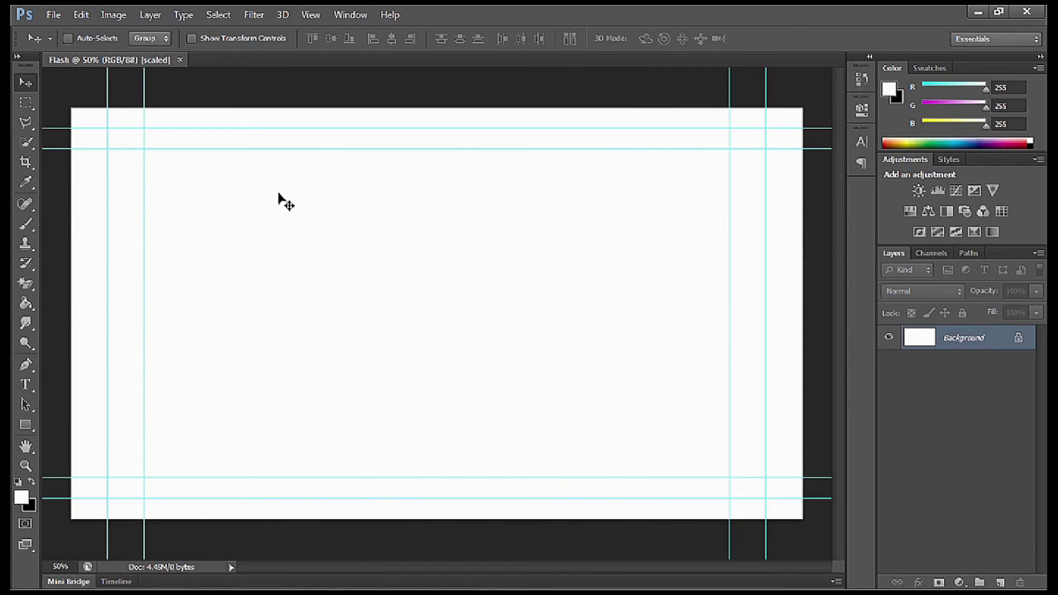
- Hide the guides and fill the white Background layer with black using the Paint Bucket
key("ctrl+h")
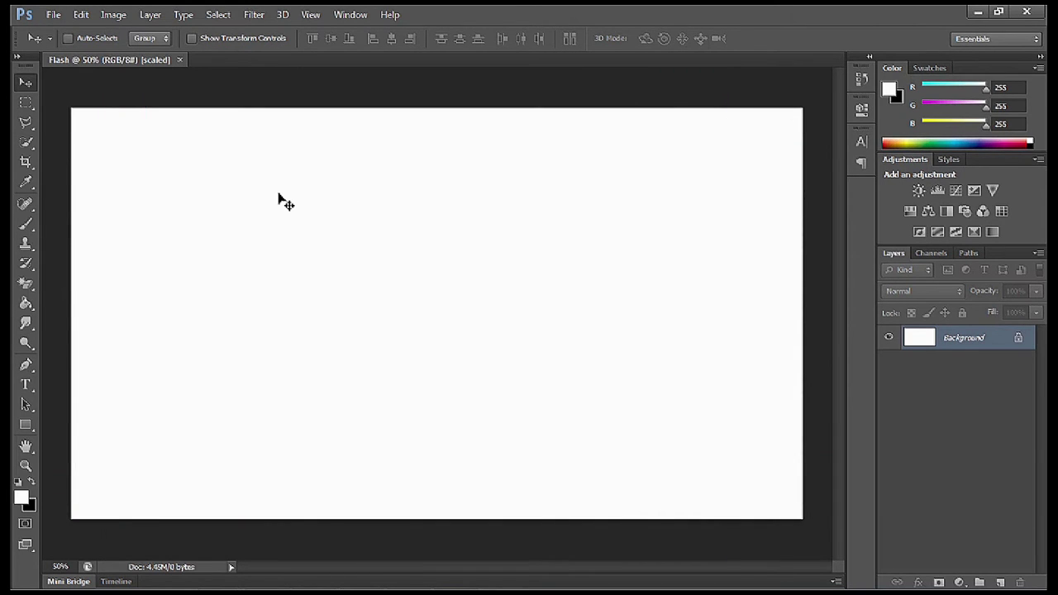
left_click(26, 304)
left_click(32, 481)
left_click(284, 381)
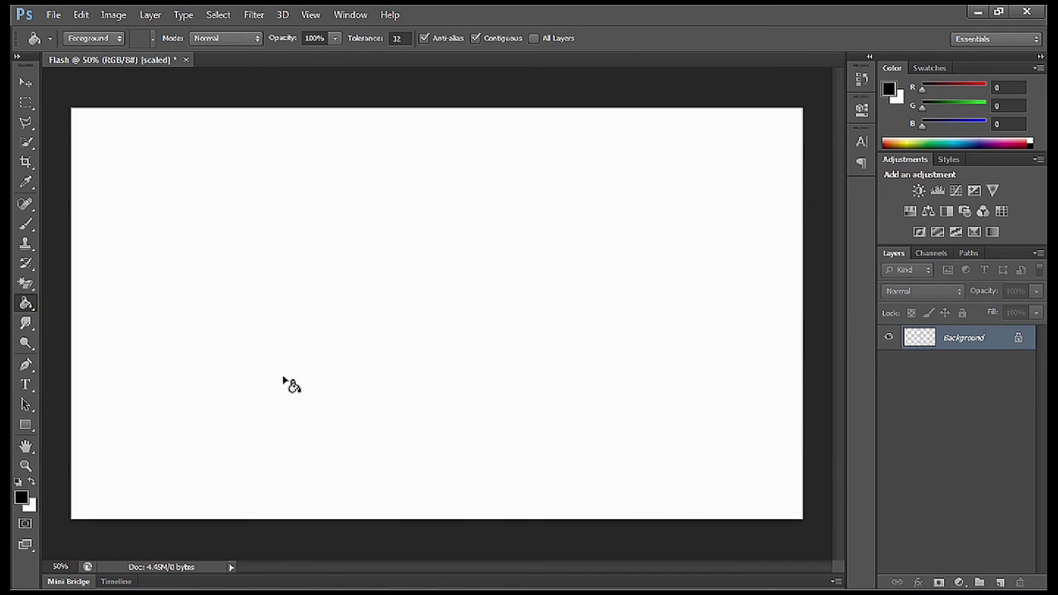
left_click(285, 382)
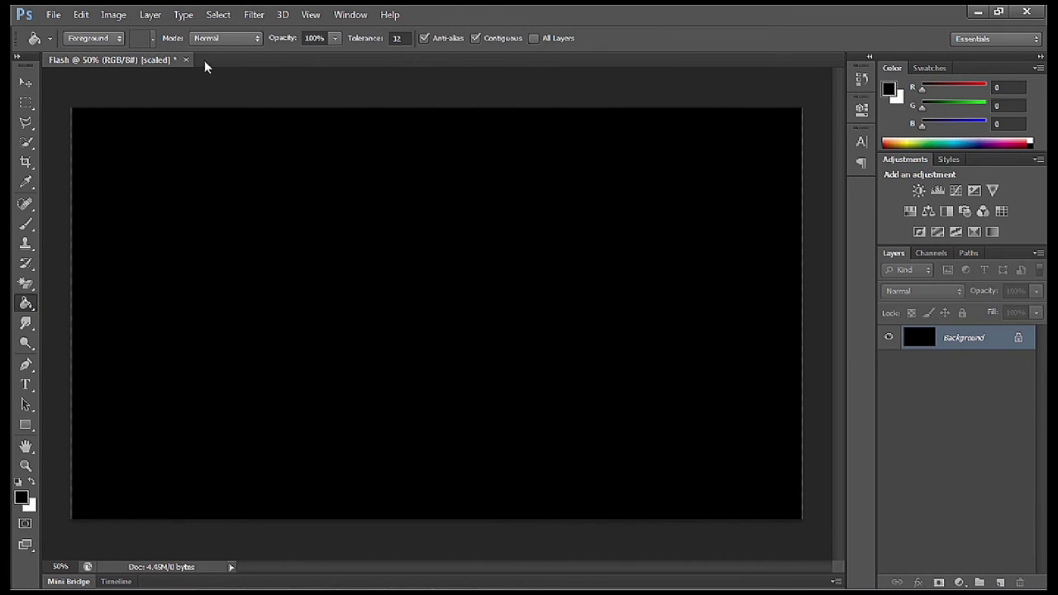
- Render a 50-300mm Zoom lens flare at the centre of the black background with 123% brightness
left_click(262, 18)
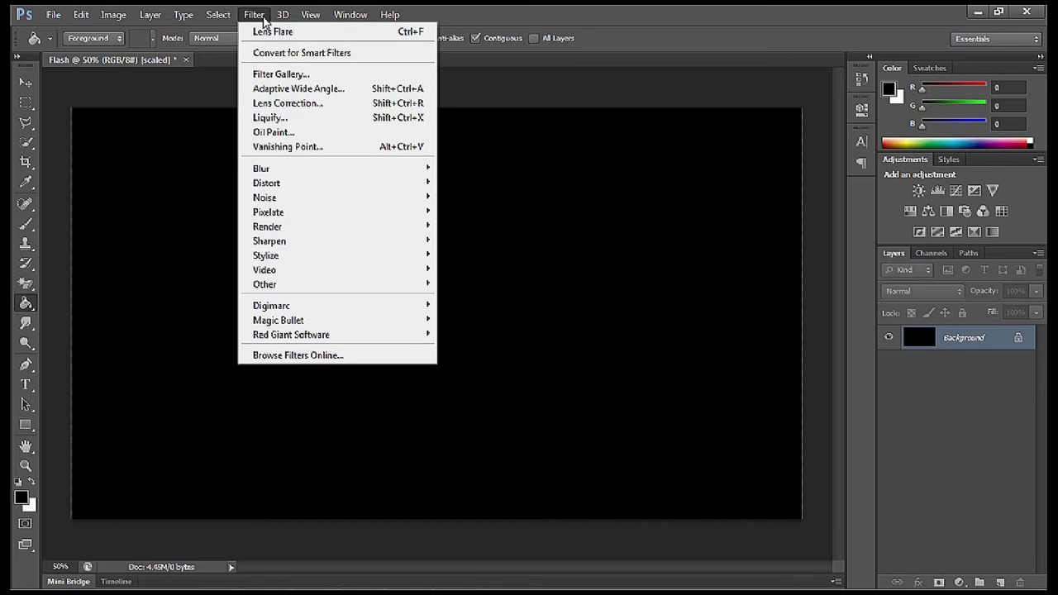
mouse_move(356, 234)
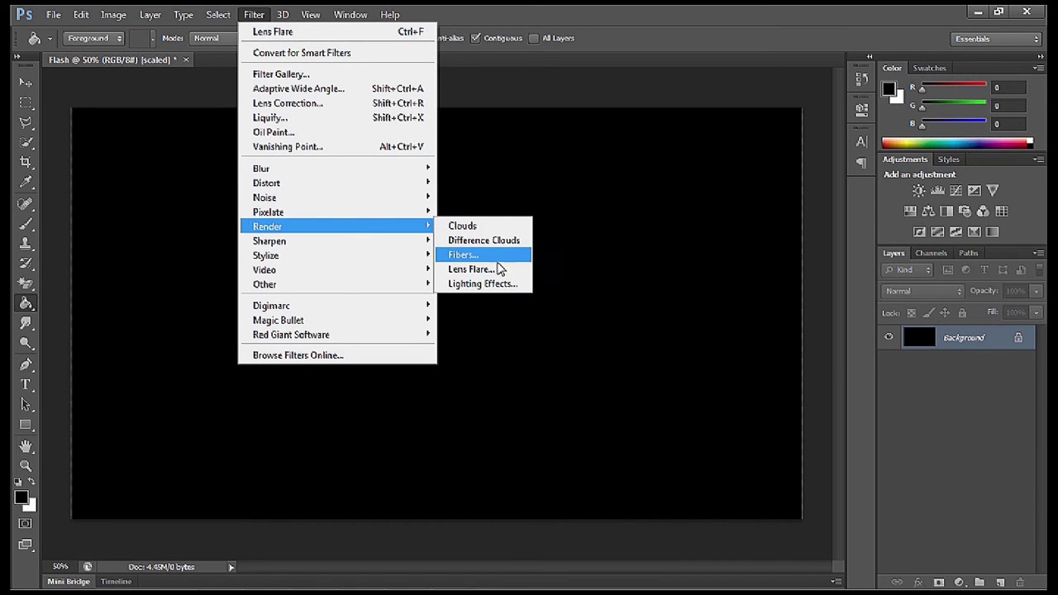
left_click(497, 270)
mouse_move(471, 201)
left_mouse_down()
mouse_move(436, 201)
mouse_move(468, 197)
left_mouse_up()
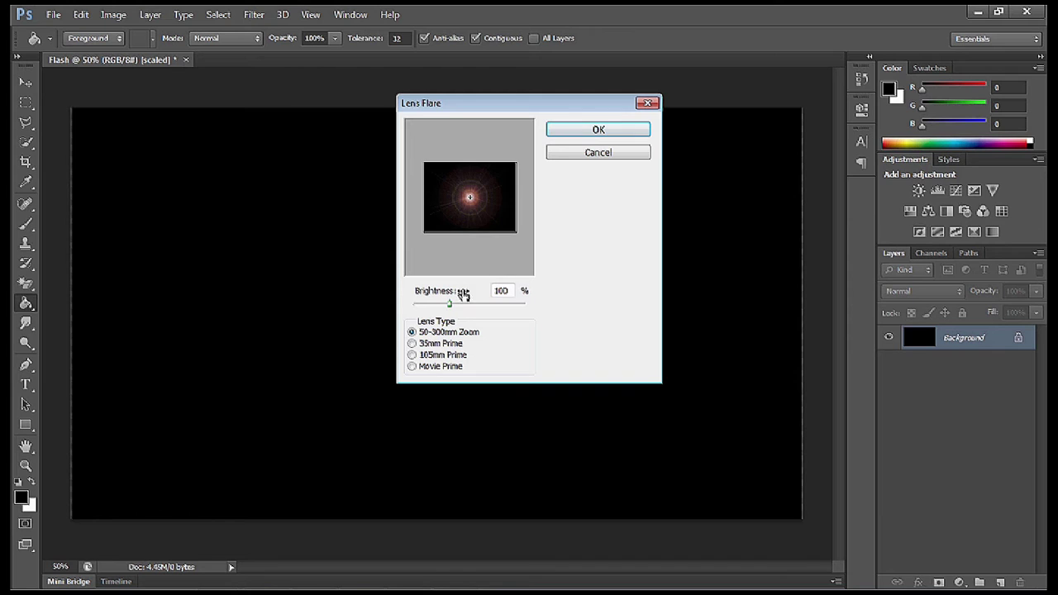
left_click_drag(449, 303, 460, 303)
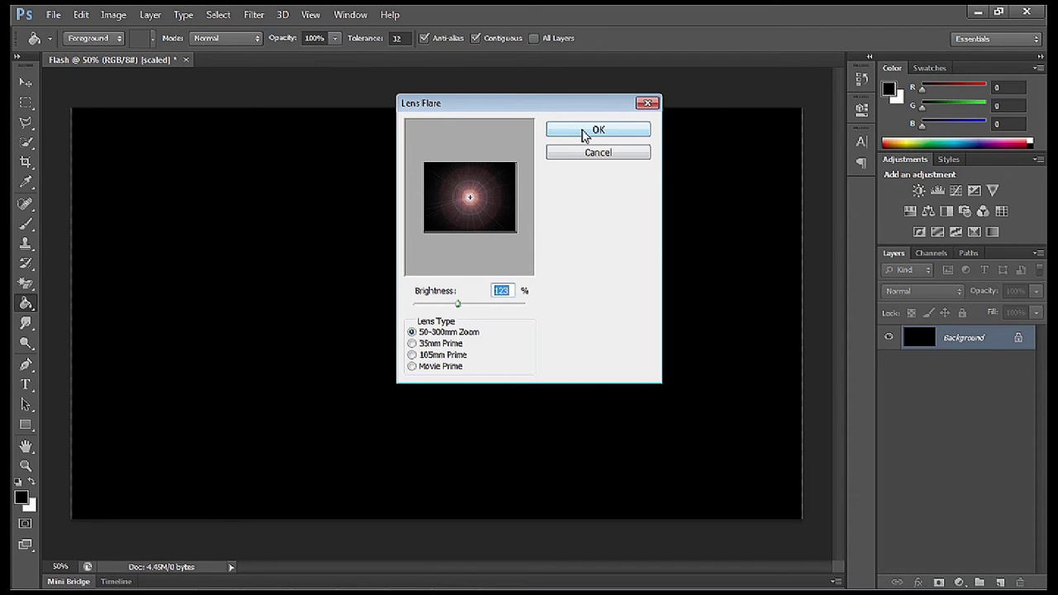
left_click(585, 135)
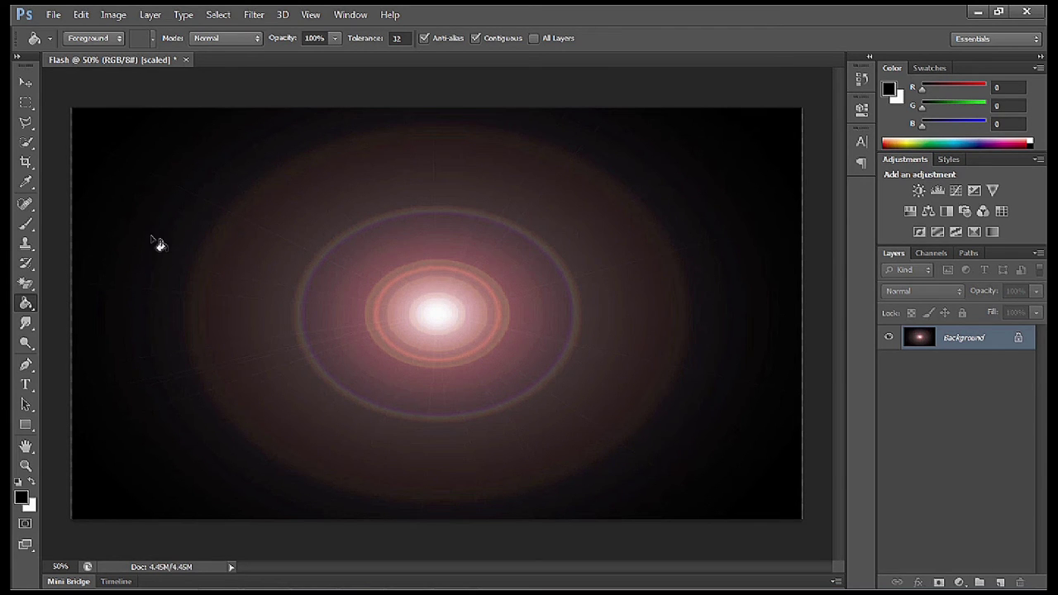
- Paint the flare's centre twice with a soft white 700 px brush to build a large white glow
left_click(26, 223)
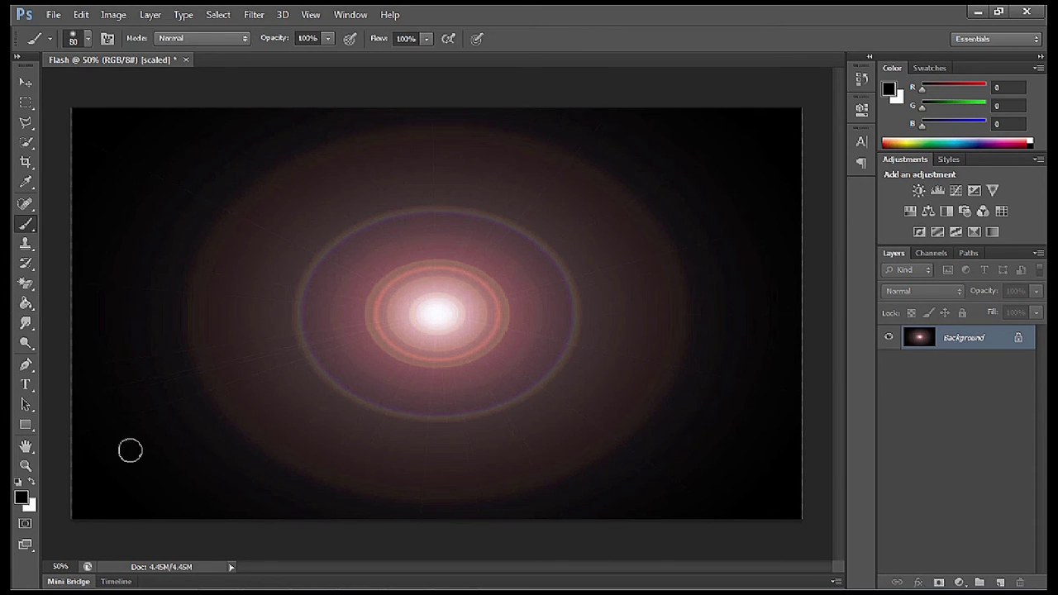
left_click(33, 482)
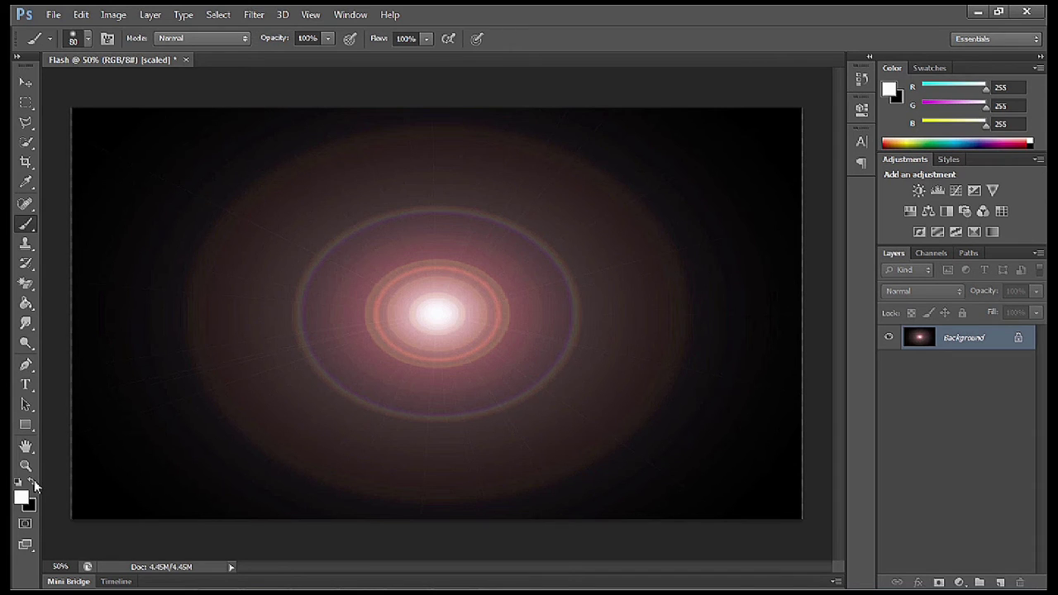
right_click(408, 309)
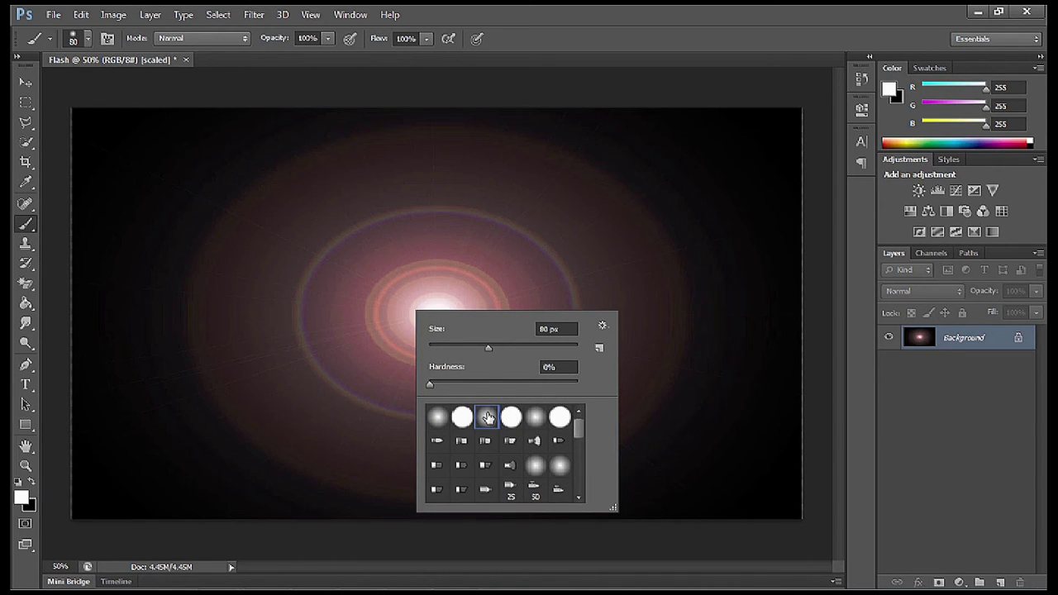
left_click_drag(487, 348, 522, 346)
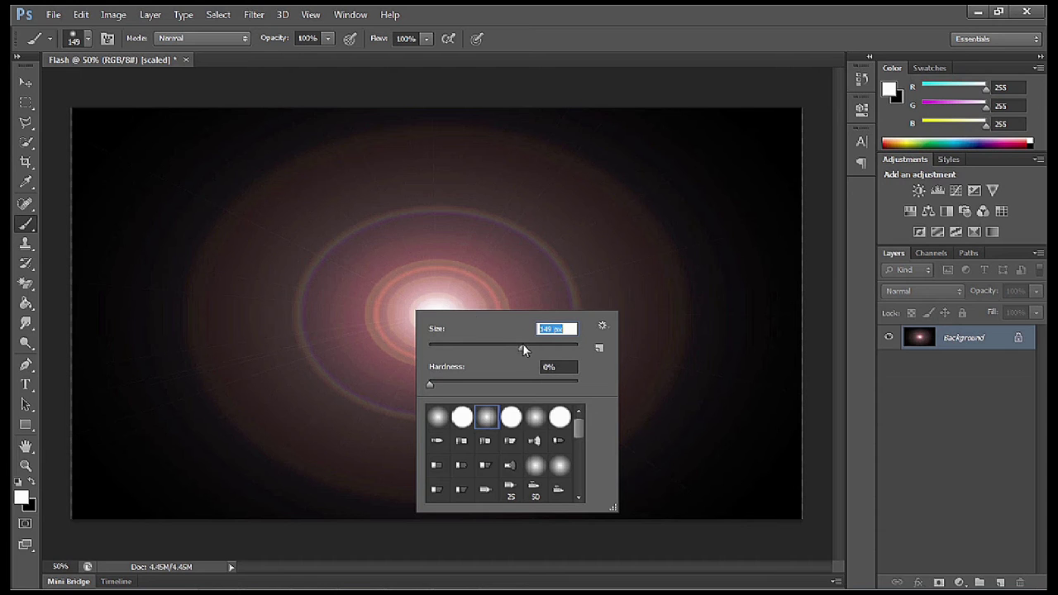
left_click(441, 306)
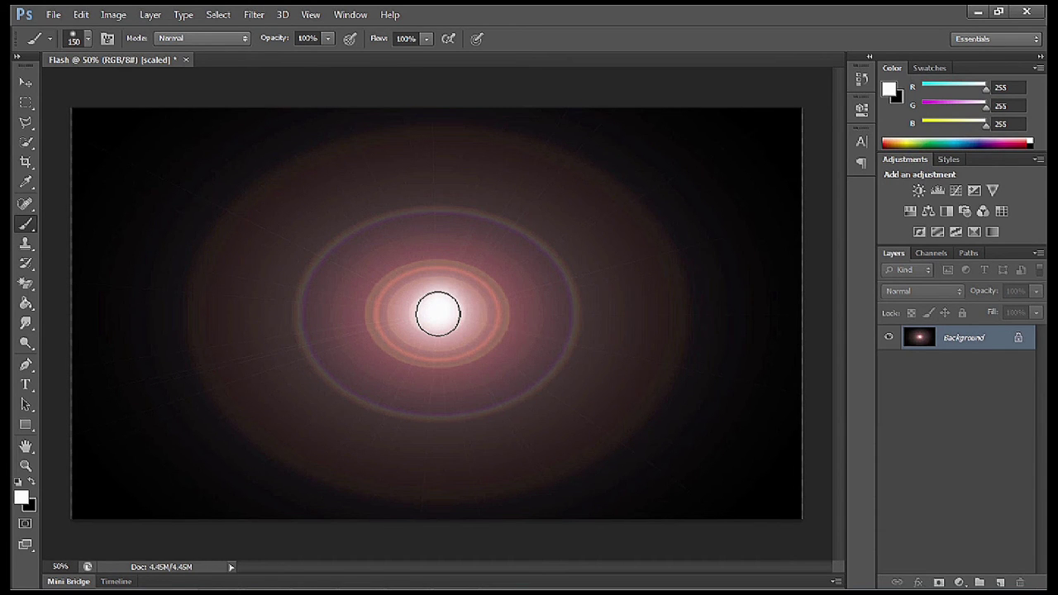
key("bracketright")
key("bracketright")
key("bracketright")
key("bracketright")
key("bracketright")
key("bracketright")
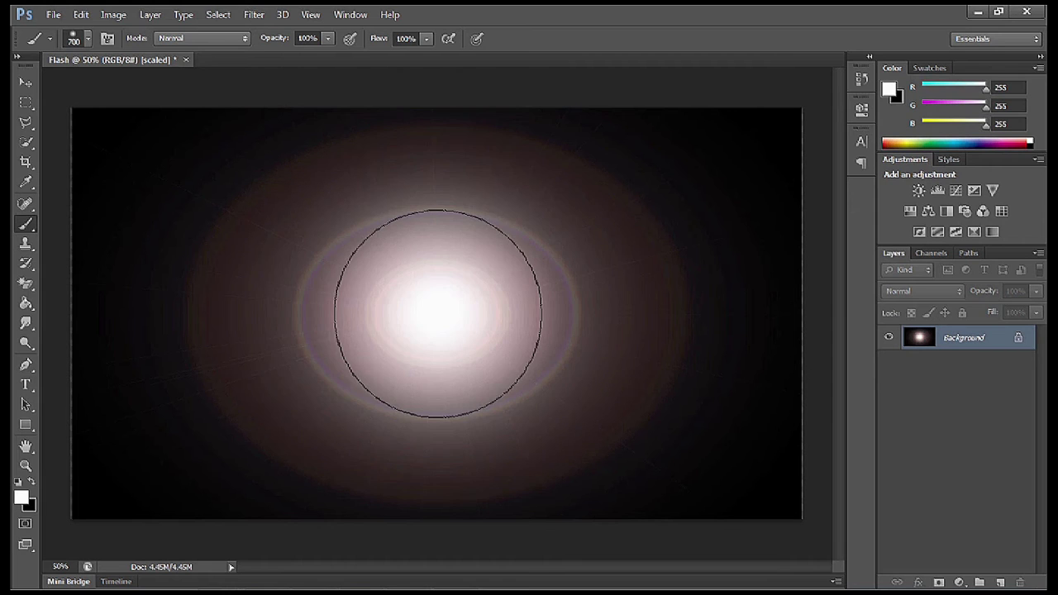
left_click(436, 314)
left_click(440, 319)
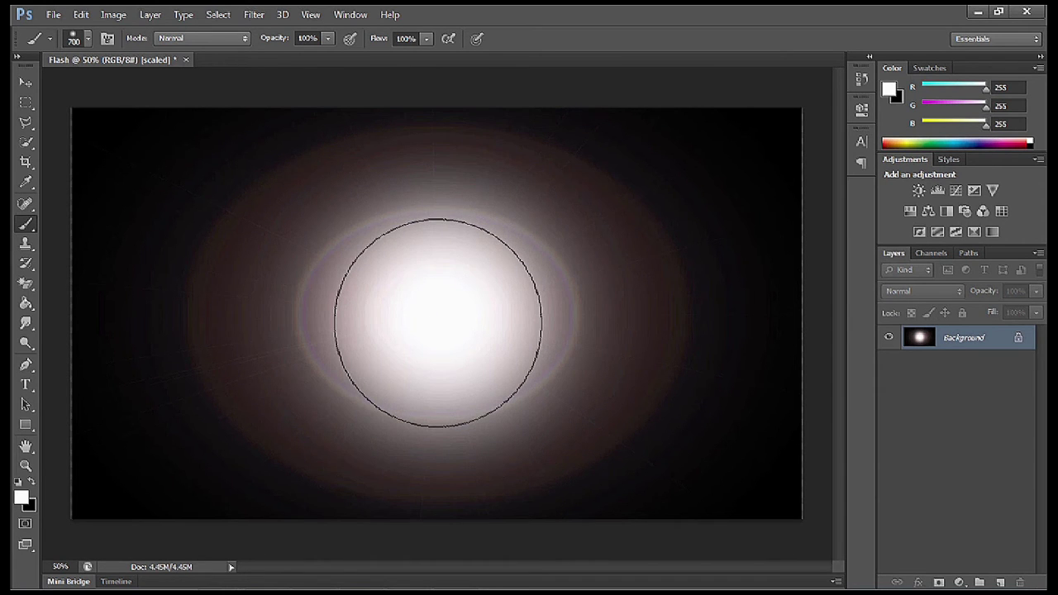
key("bracketleft")
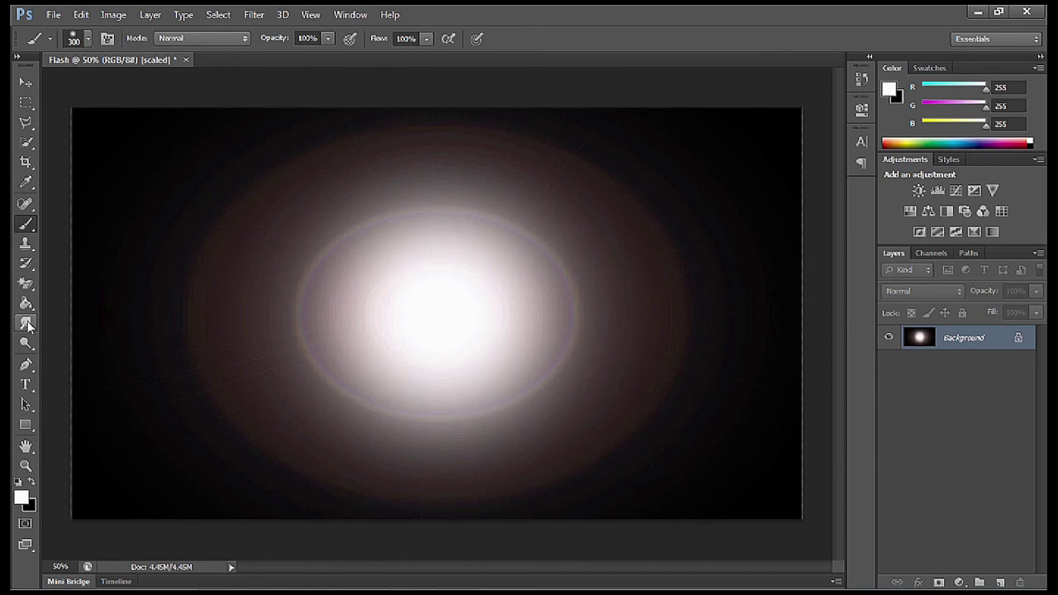
- Smudge thin rays outward from the glow's left side and across its upper half with a 125 px Smudge tool
left_click(27, 325)
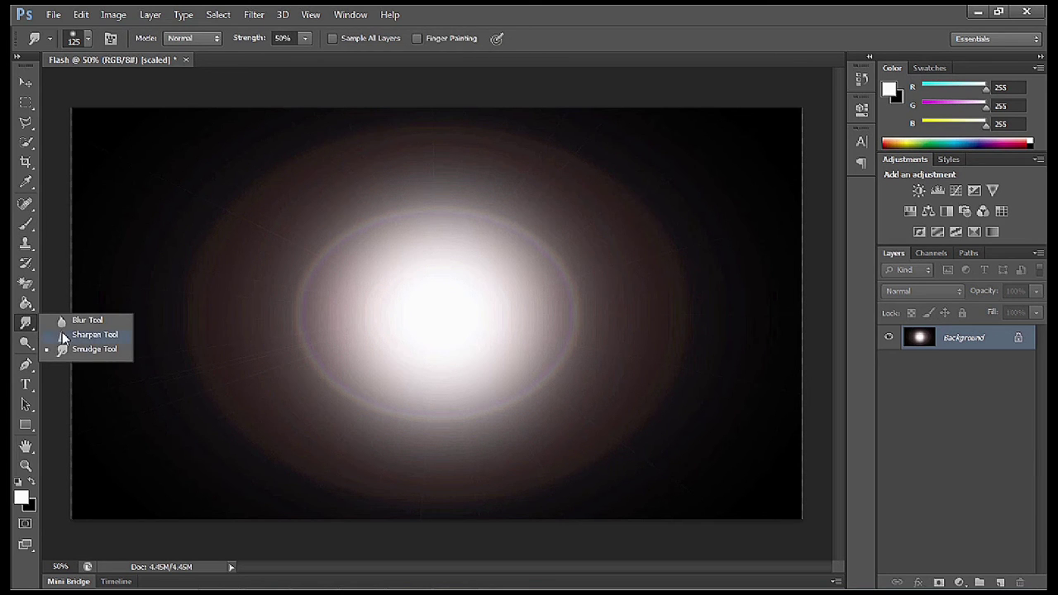
left_click(80, 350)
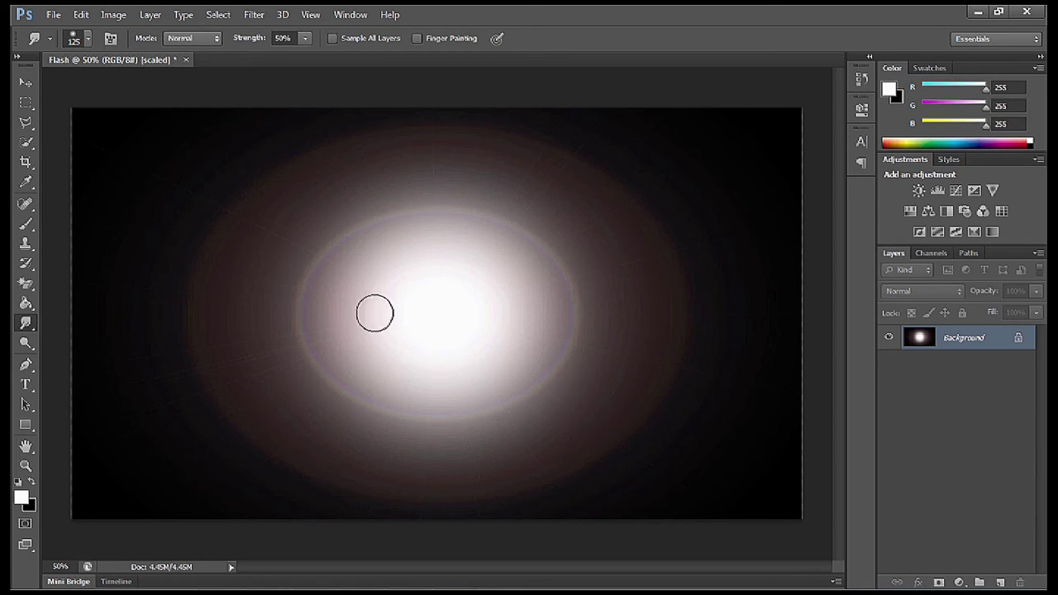
left_click_drag(373, 311, 110, 299)
mouse_move(361, 286)
left_mouse_down()
mouse_move(352, 248)
mouse_move(169, 211)
left_mouse_up()
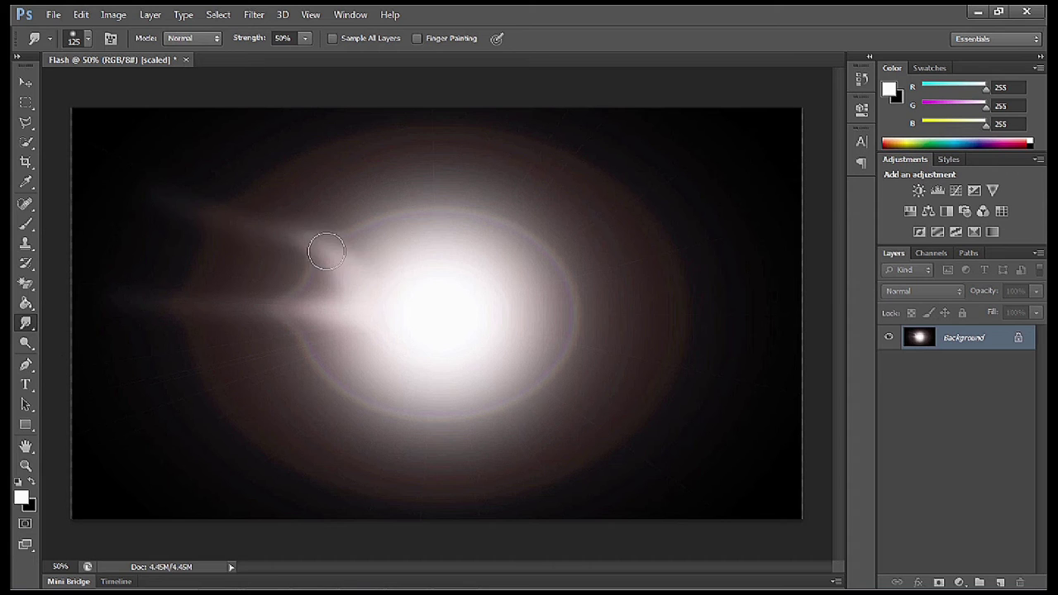
left_click_drag(380, 242, 288, 156)
left_click_drag(431, 250, 430, 154)
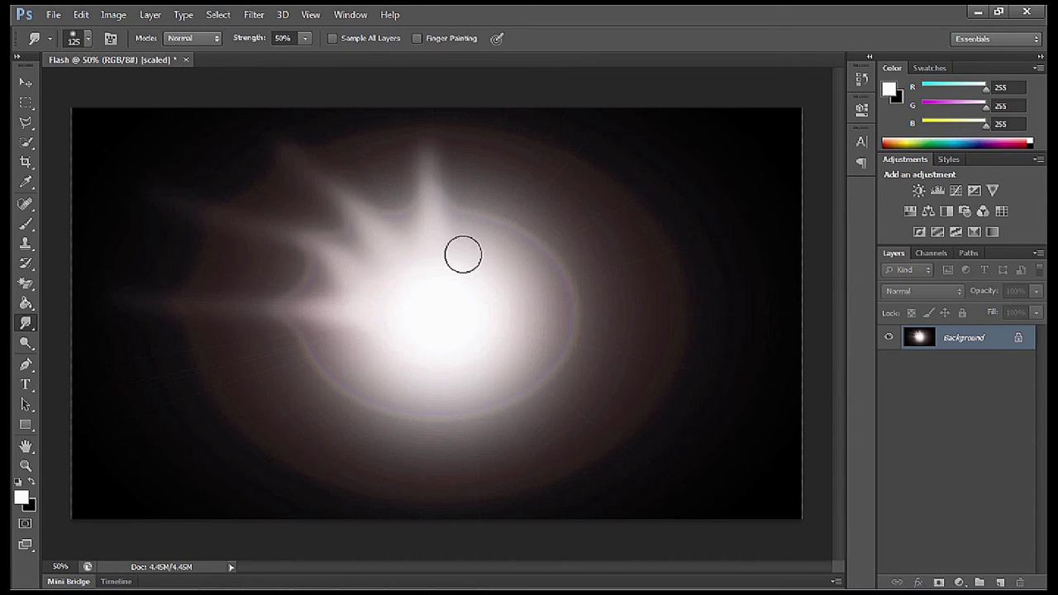
left_click_drag(478, 251, 581, 167)
- Smudge broader rays outward from the glow's right, lower and left sides with a 250 px Smudge tool
key("]")
left_click_drag(520, 298, 621, 264)
left_click_drag(512, 319, 619, 385)
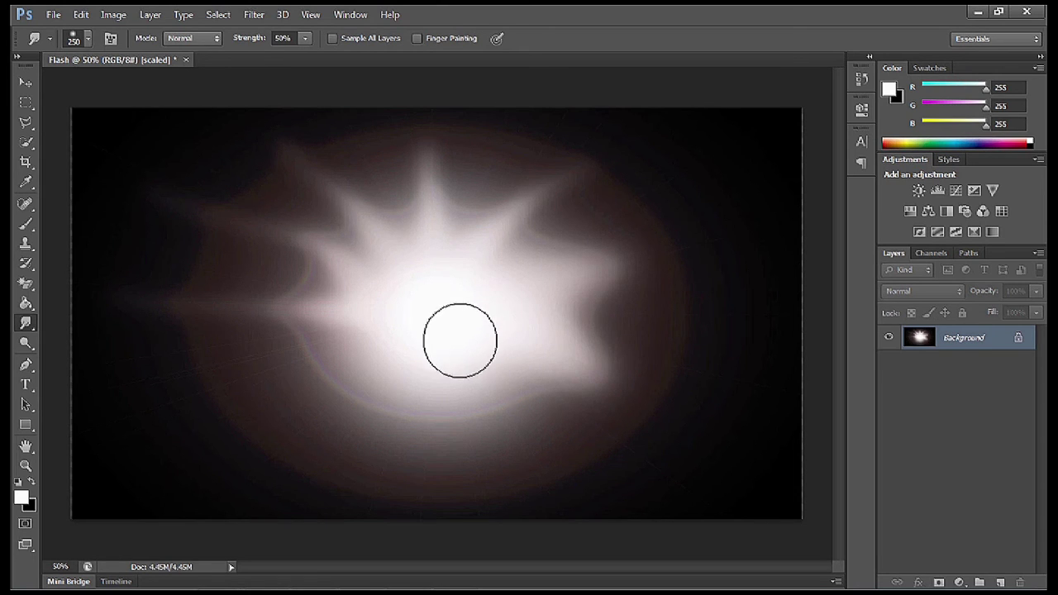
left_click_drag(460, 343, 468, 438)
mouse_move(411, 324)
left_mouse_down()
mouse_move(341, 391)
mouse_move(321, 422)
left_mouse_up()
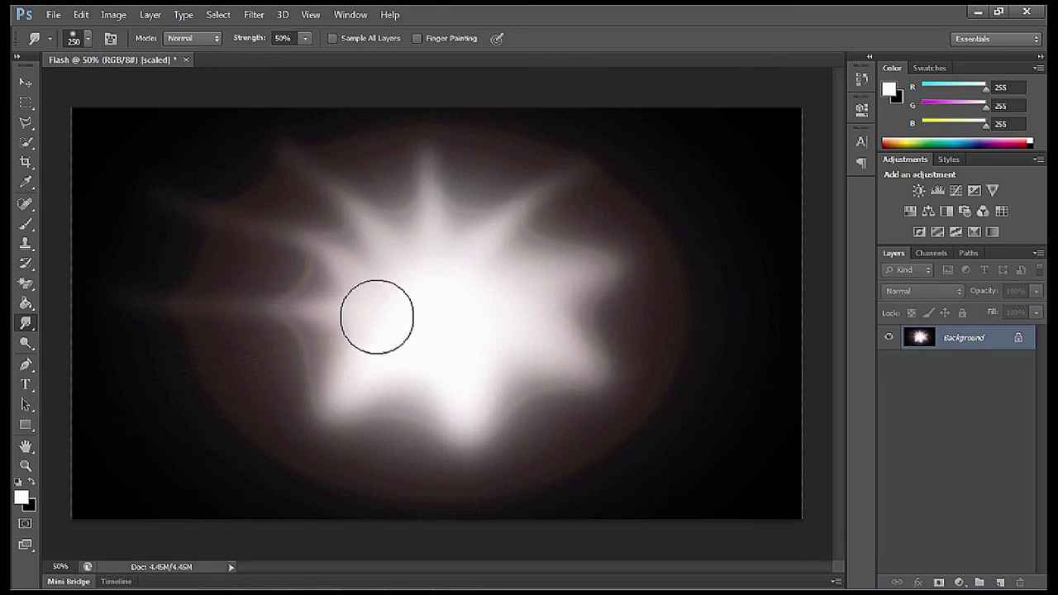
left_click_drag(377, 318, 230, 356)
left_click_drag(380, 297, 263, 288)
left_click_drag(504, 361, 569, 430)
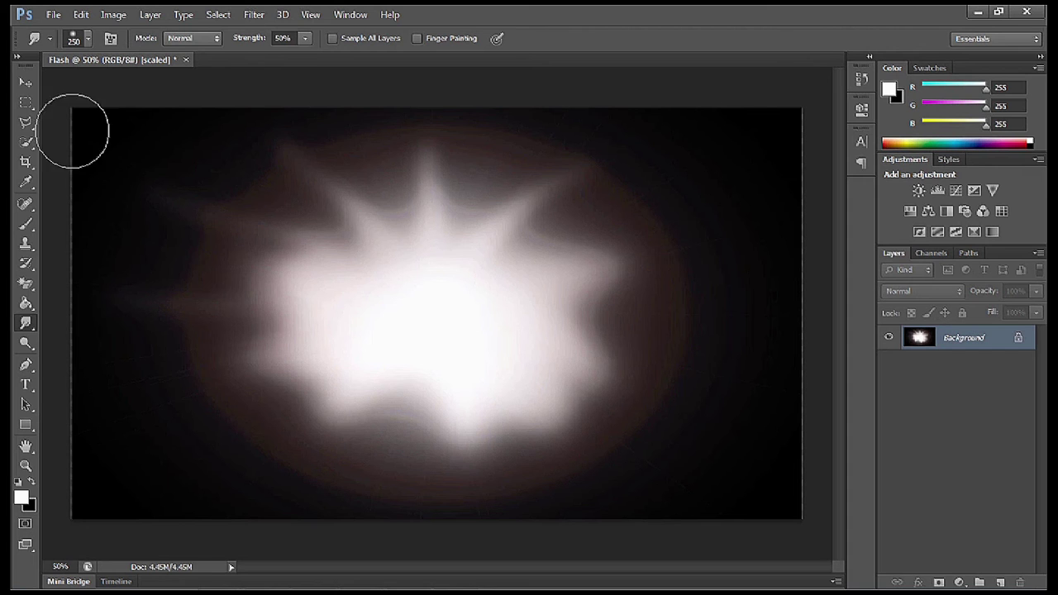
- Crop the dark left and right edges of the flash image inward by a similar amount on each side
left_click(30, 164)
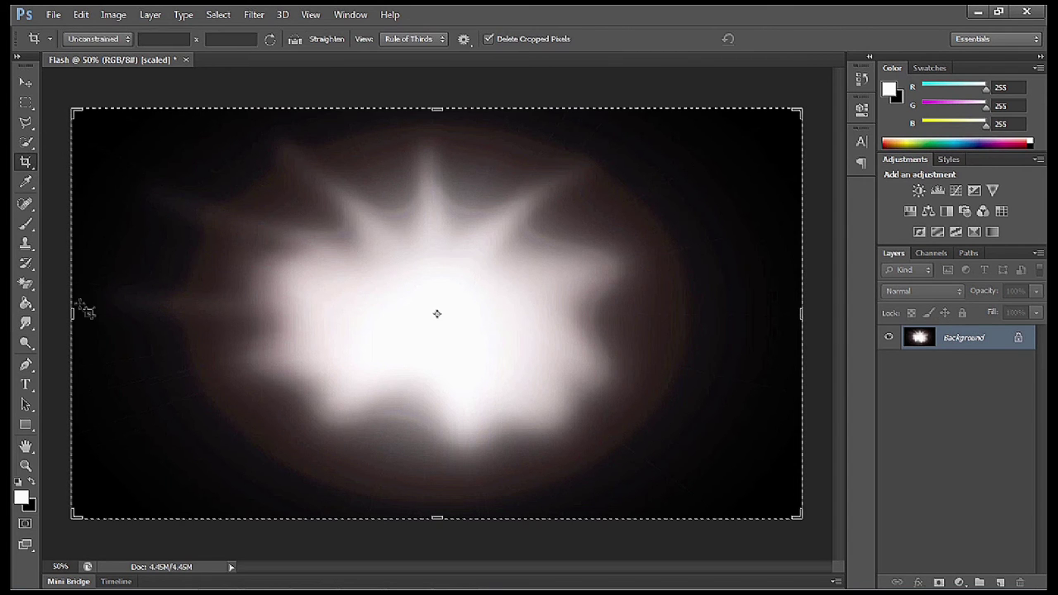
left_click_drag(73, 312, 104, 312)
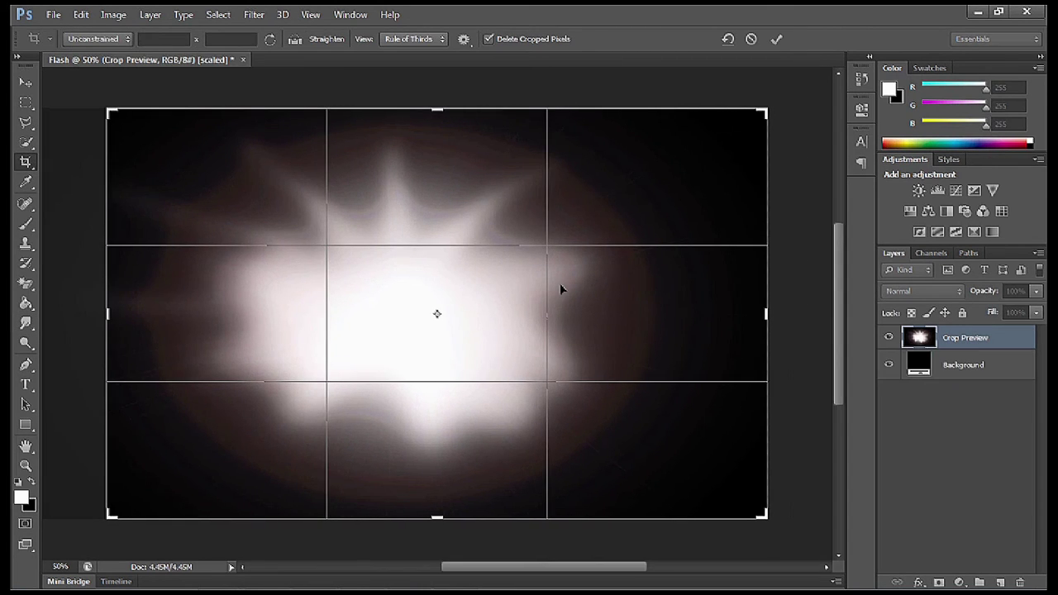
left_click_drag(763, 315, 723, 315)
key("Return")
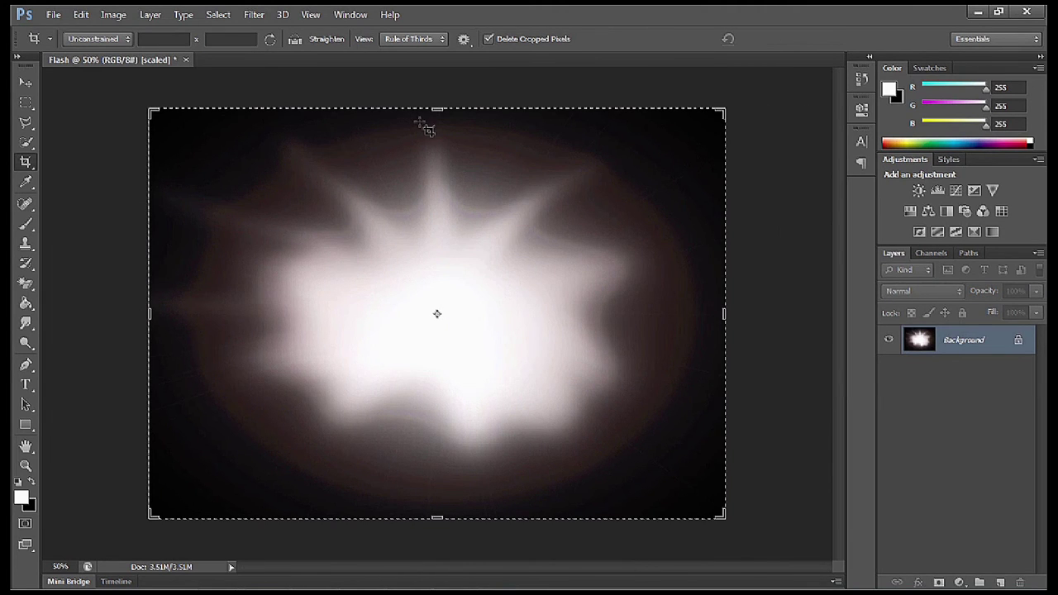
- Save the flash image in Photoshop format under the file name FlashAnimation
left_click(55, 14)
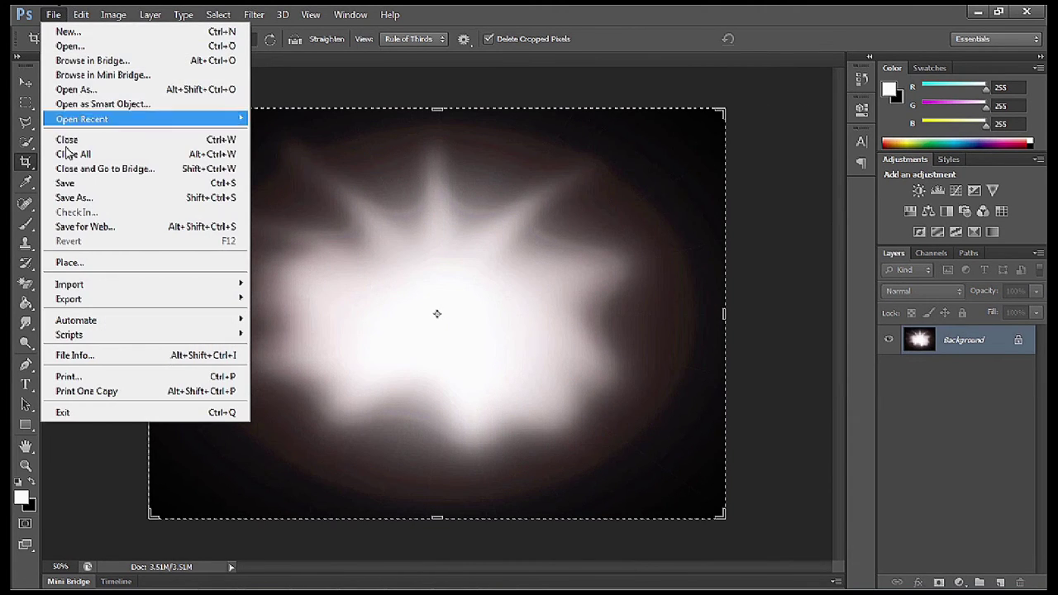
left_click(68, 198)
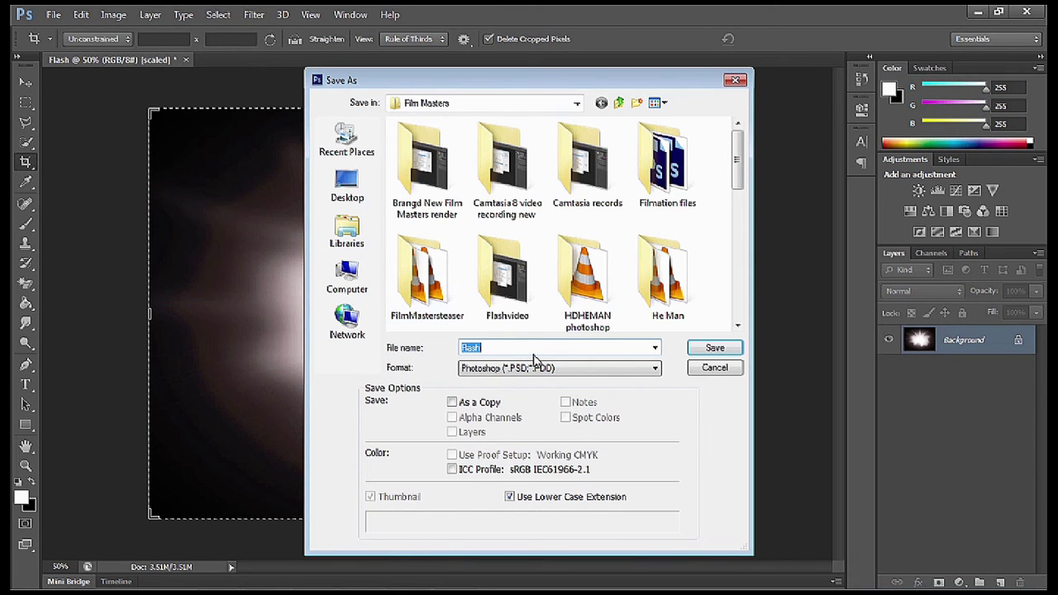
left_click(500, 349)
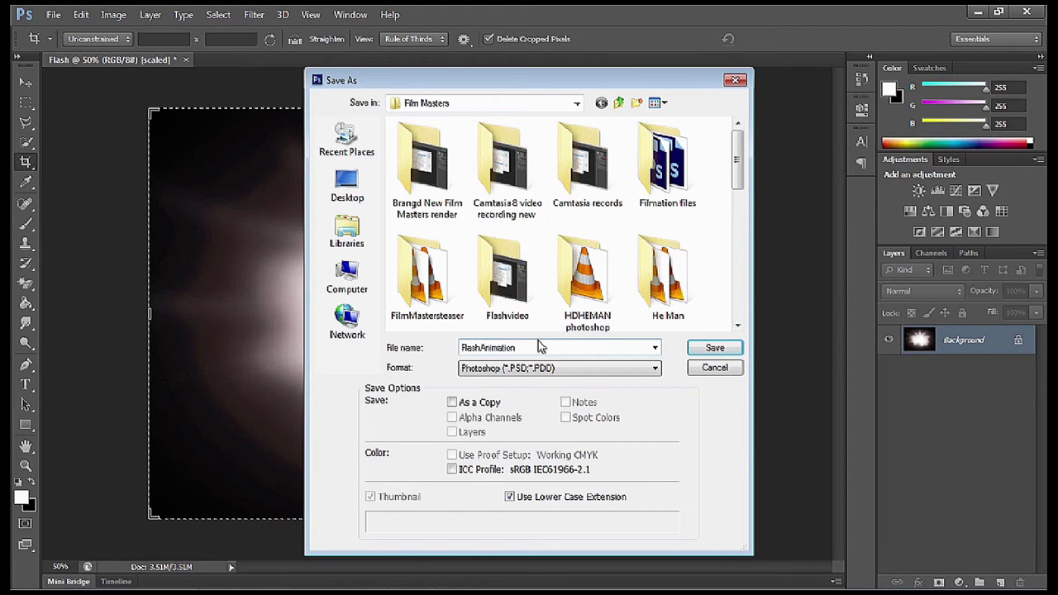
left_click(702, 346)
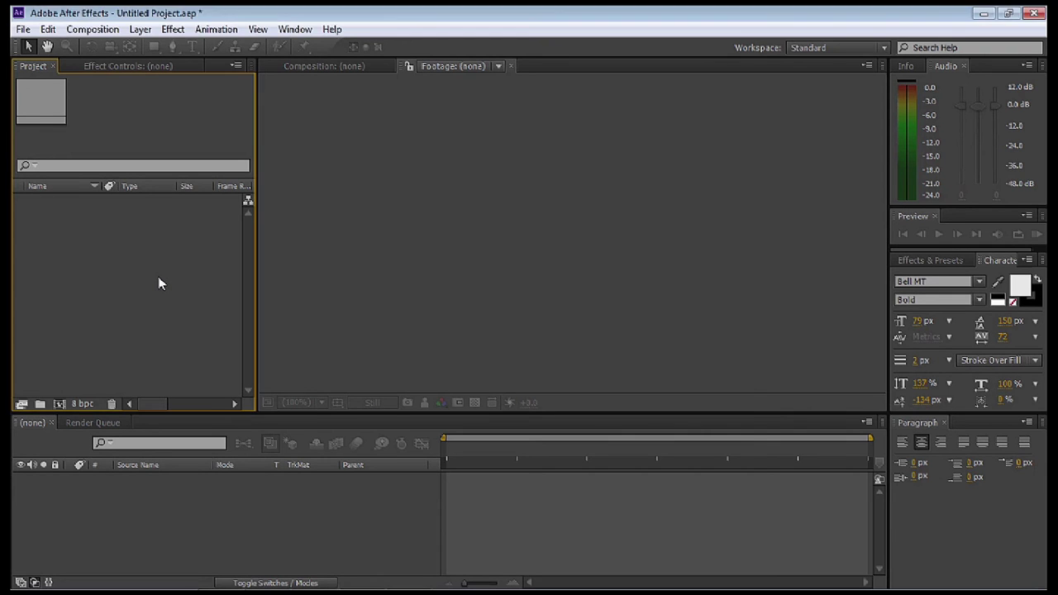
- Switch to After Effects and import Filmation.psd and FlashAnimation.psd from the Filmation files folder as footage
left_click_drag(480, 229, 647, 326)
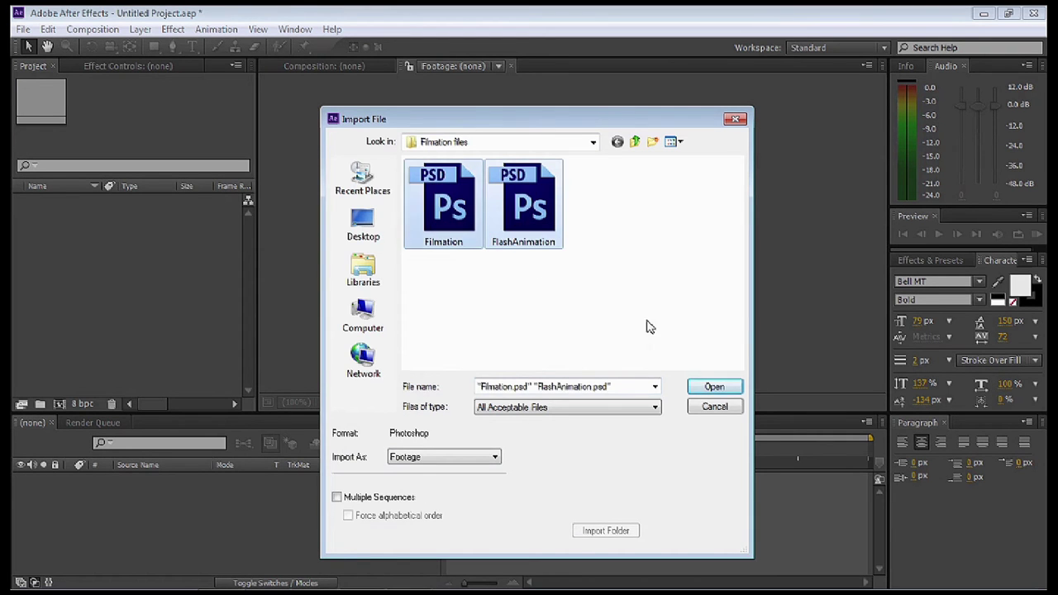
left_click(724, 391)
left_click(54, 296)
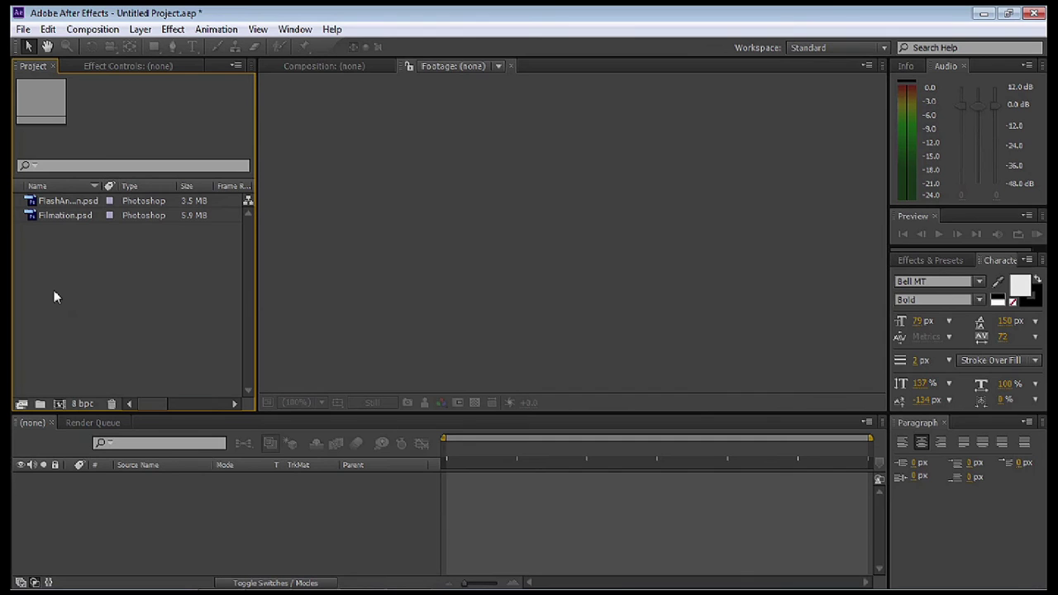
- Create a composition from Filmation.psd and review its composition settings, keeping them as they are
left_click(55, 217)
left_click_drag(55, 216, 61, 404)
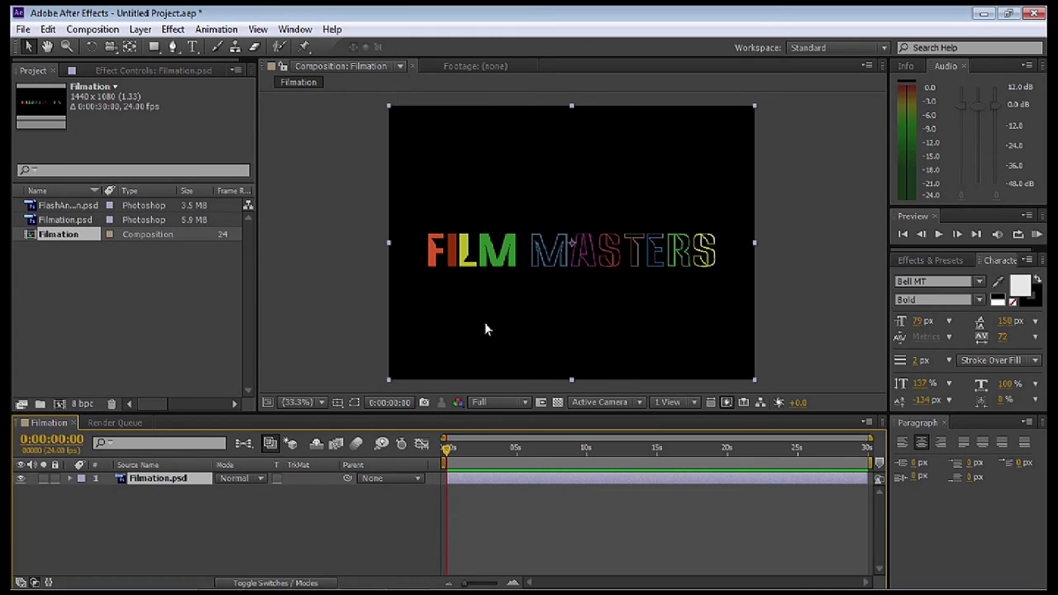
left_click(868, 422)
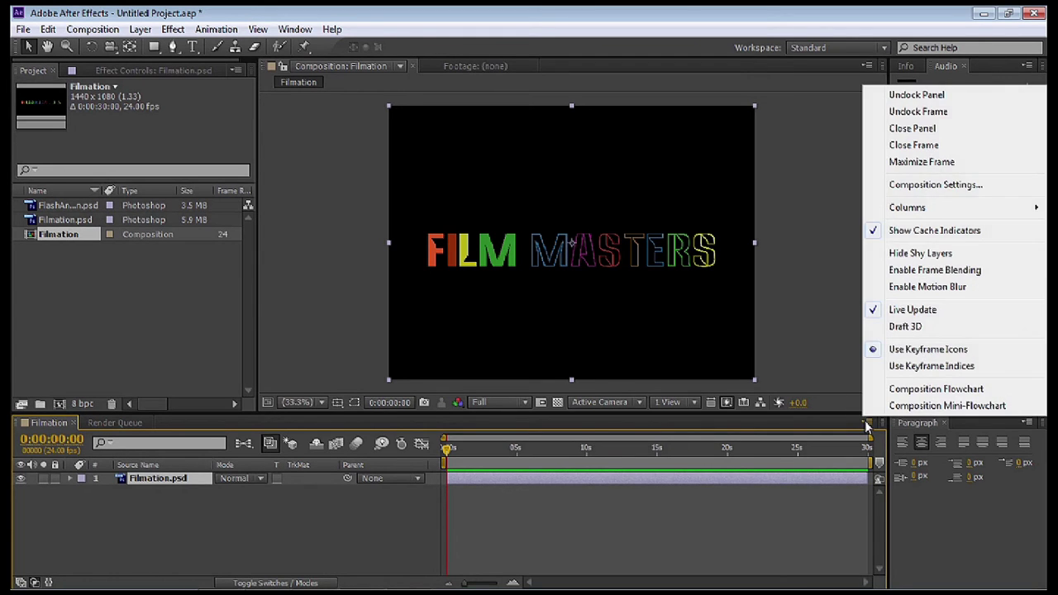
left_click(912, 186)
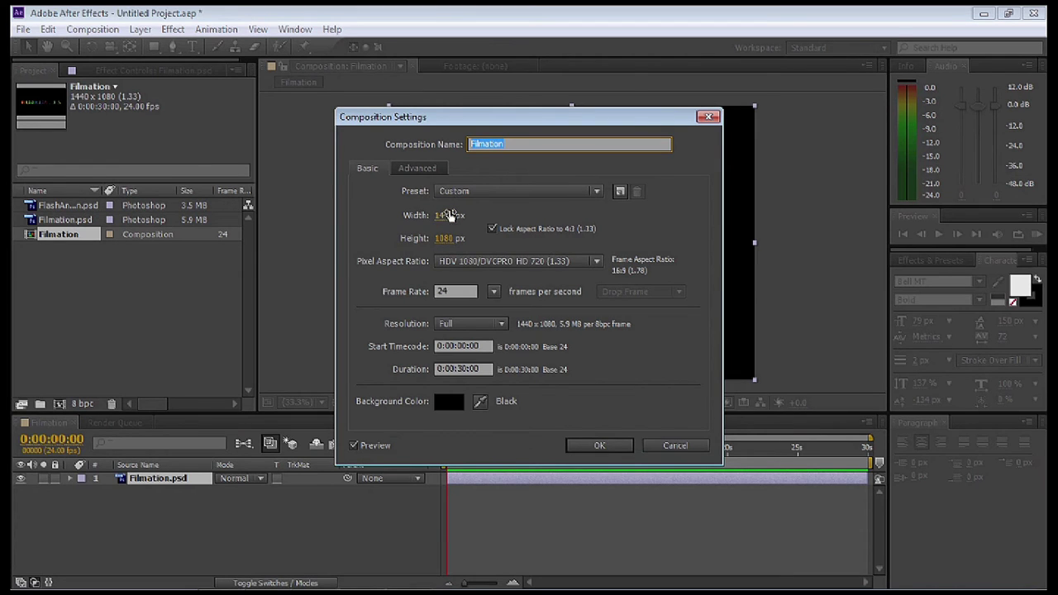
left_click(617, 447)
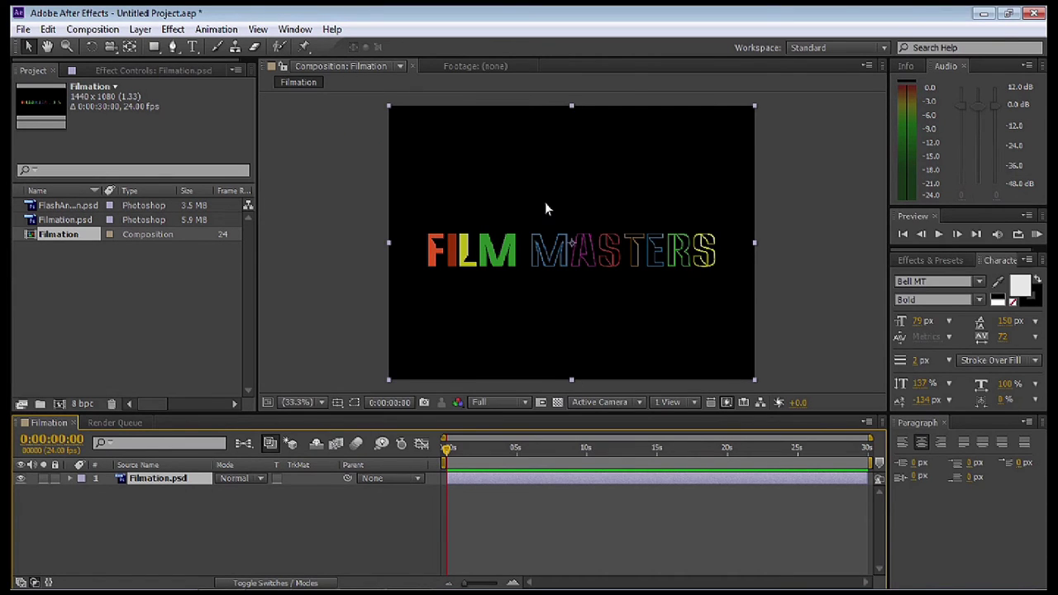
- Draw a closed four-point Pen mask around the whole FILM MASTERS title on the Filmation.psd layer
left_click(174, 47)
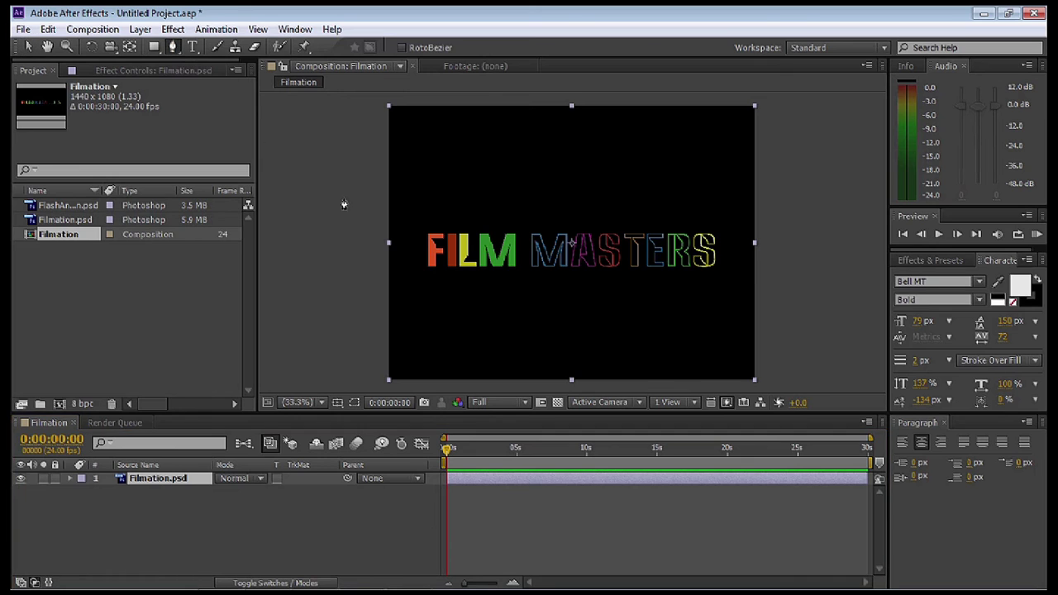
left_click(413, 221)
left_click(412, 278)
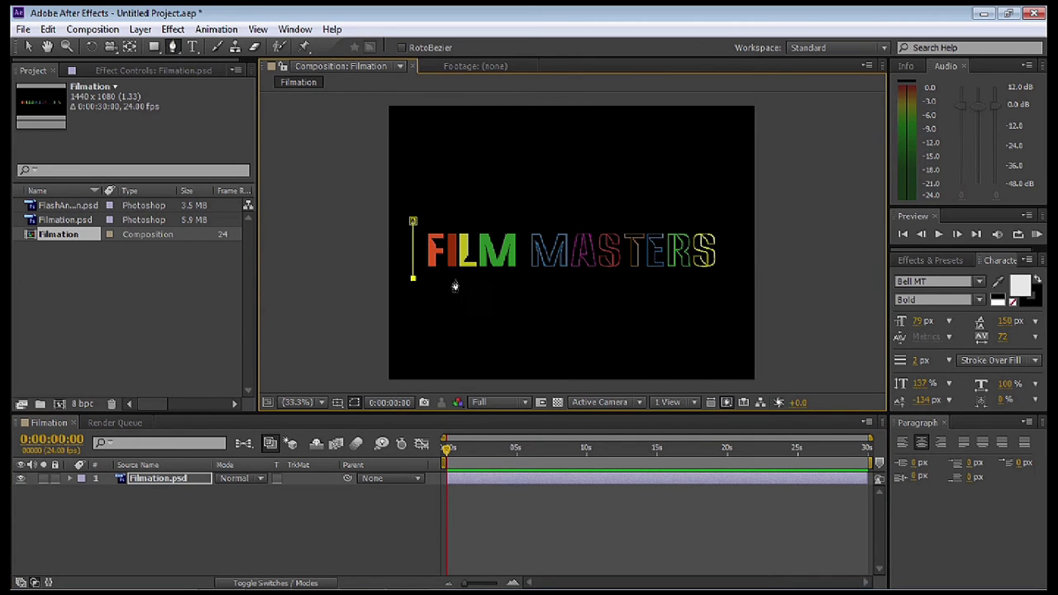
left_click(731, 284)
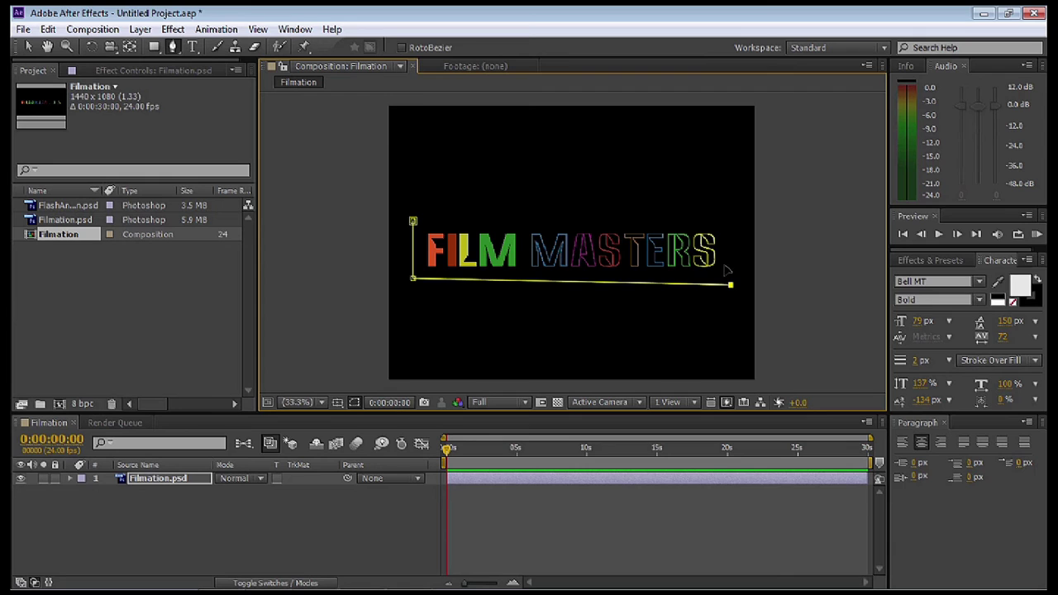
left_click(729, 222)
left_click(412, 222)
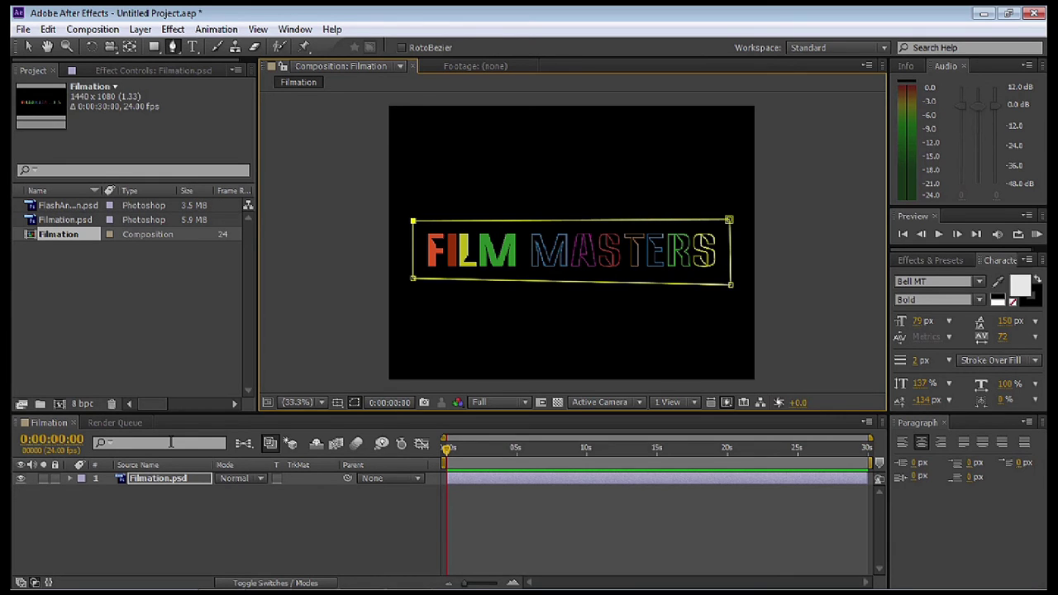
- Start Mask Path keyframing at 0:00:00:00 and pull the mask's right edge in to just left of the letter F
key("m")
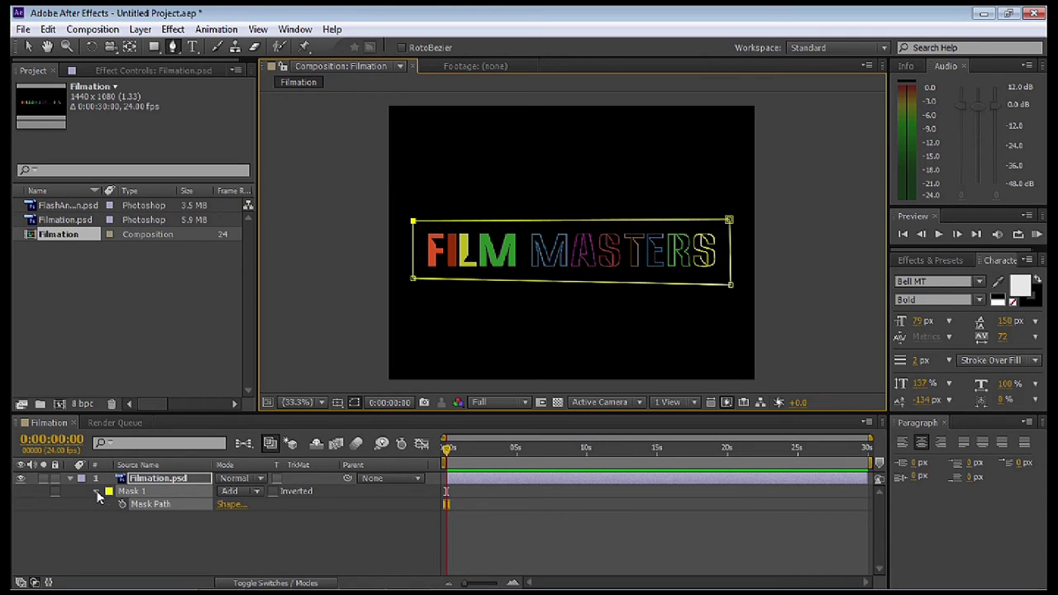
left_click(97, 491)
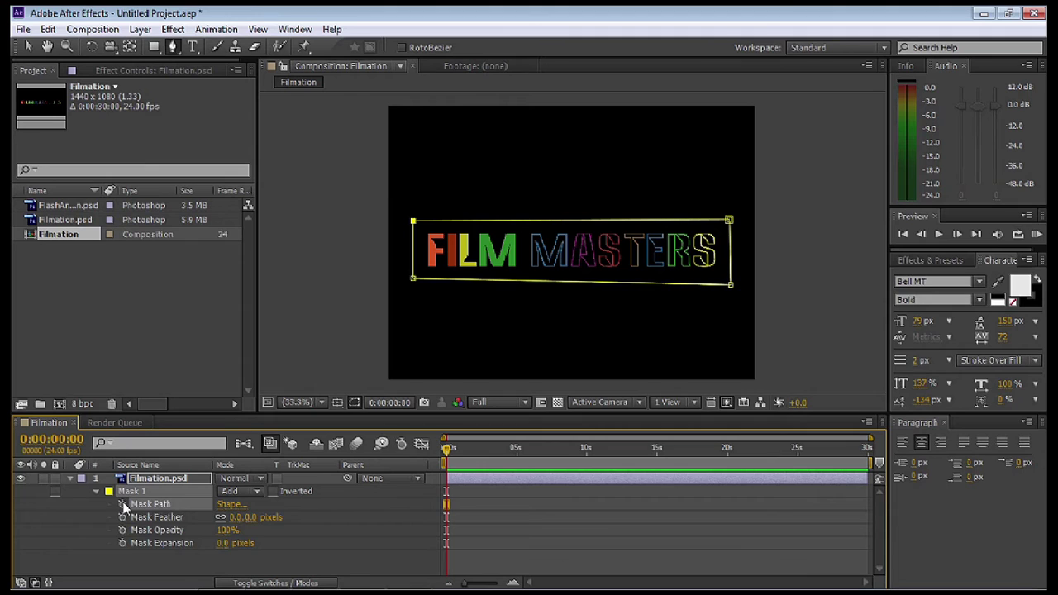
left_click(123, 504)
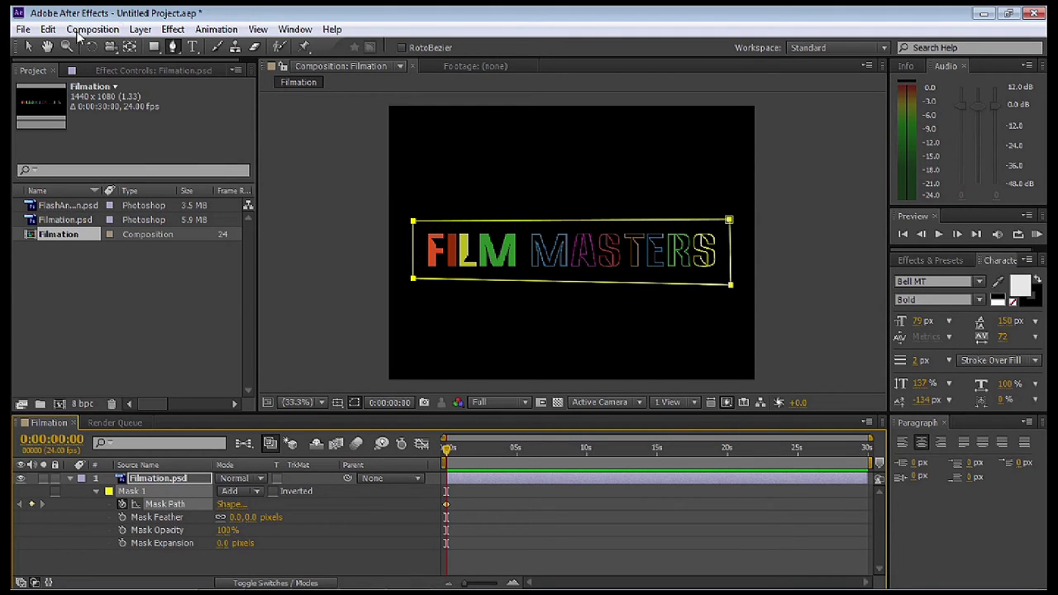
left_click(31, 46)
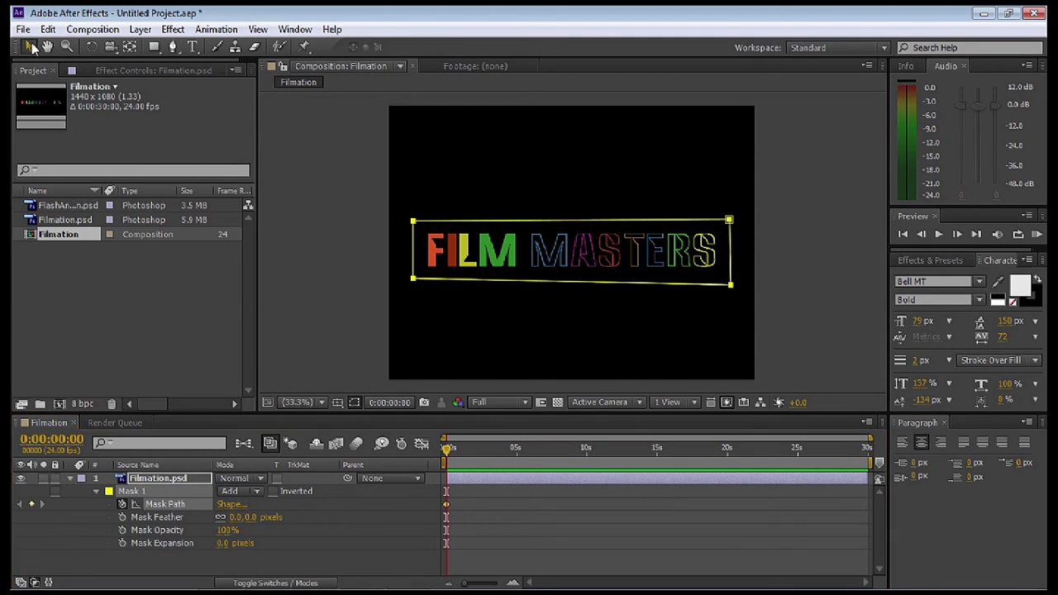
left_click(734, 259)
left_click(732, 259)
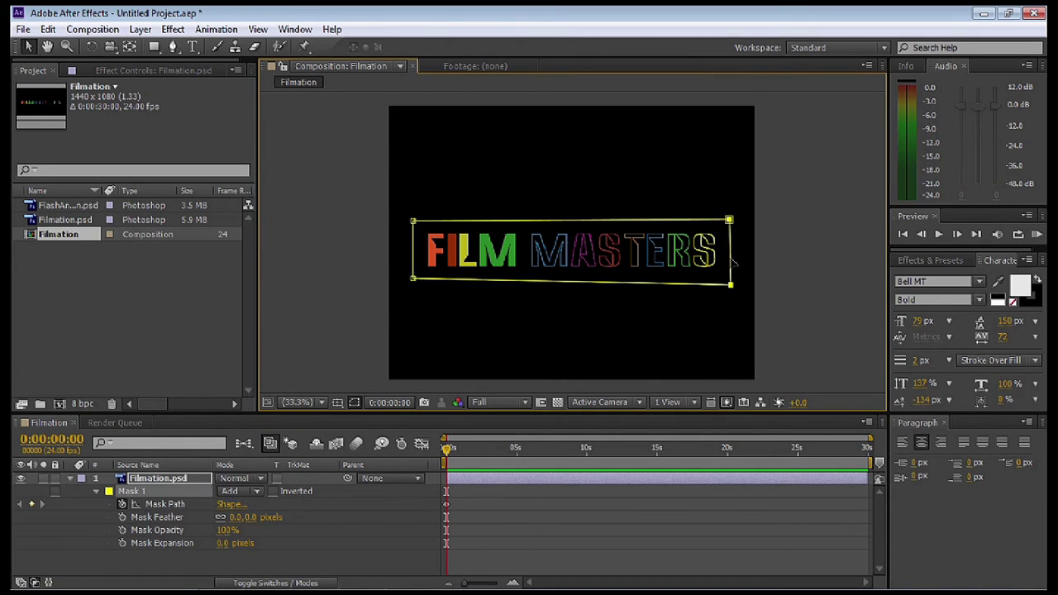
left_click_drag(734, 265, 426, 263)
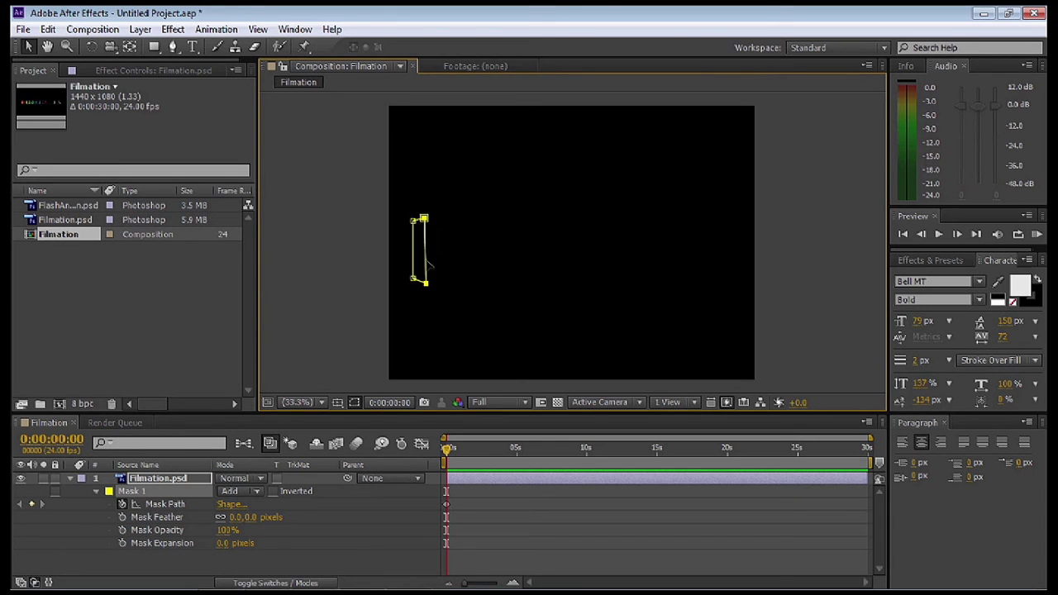
- At 0:00:01:21, stretch the mask's right edge back past the end of MASTERS and preview the title reveal from the start
key("space")
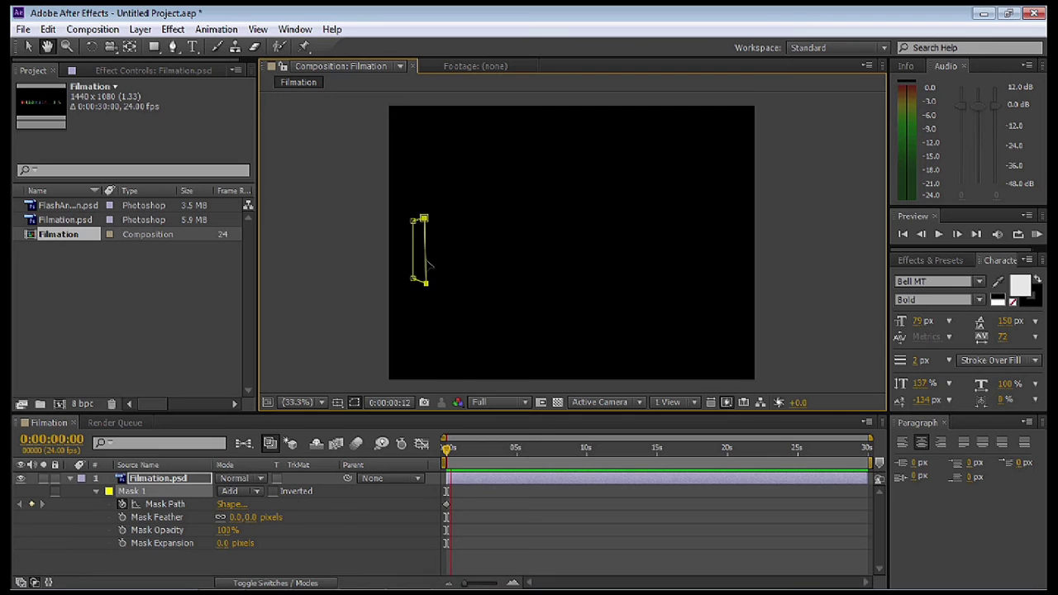
key("space")
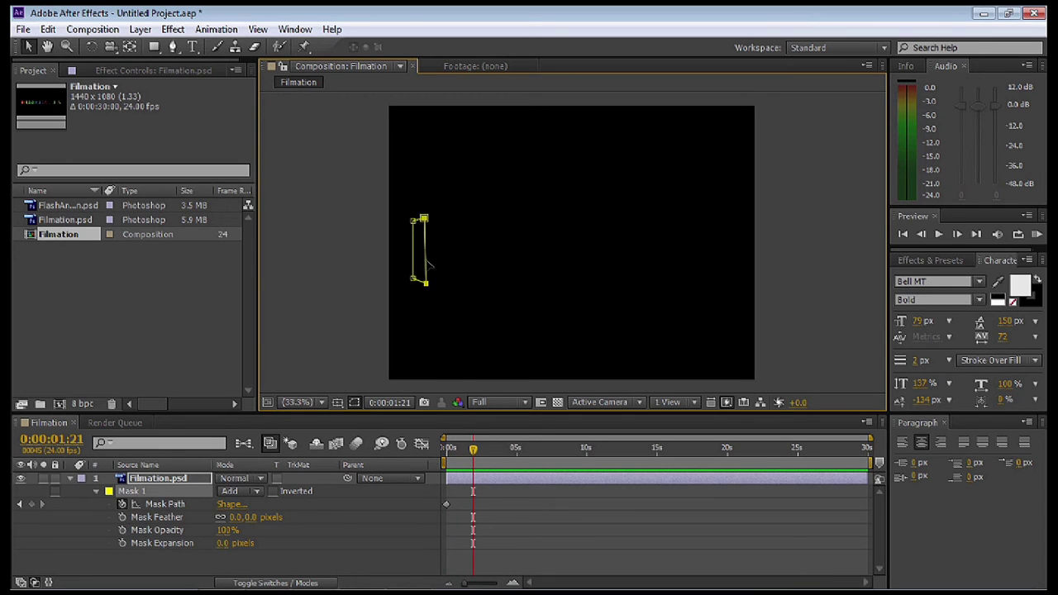
left_click_drag(430, 263, 734, 263)
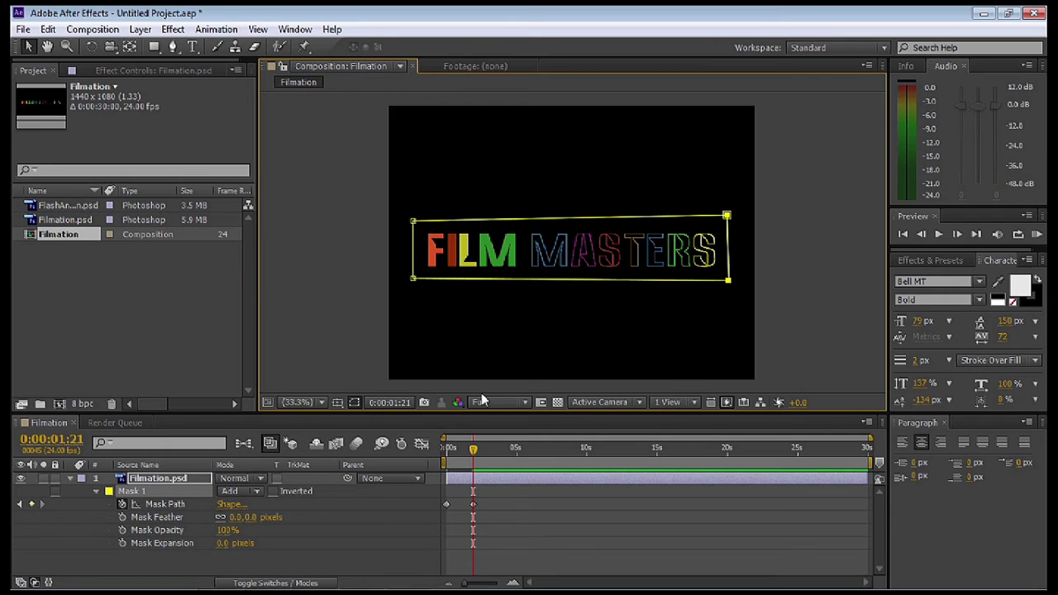
key("Home")
key("space")
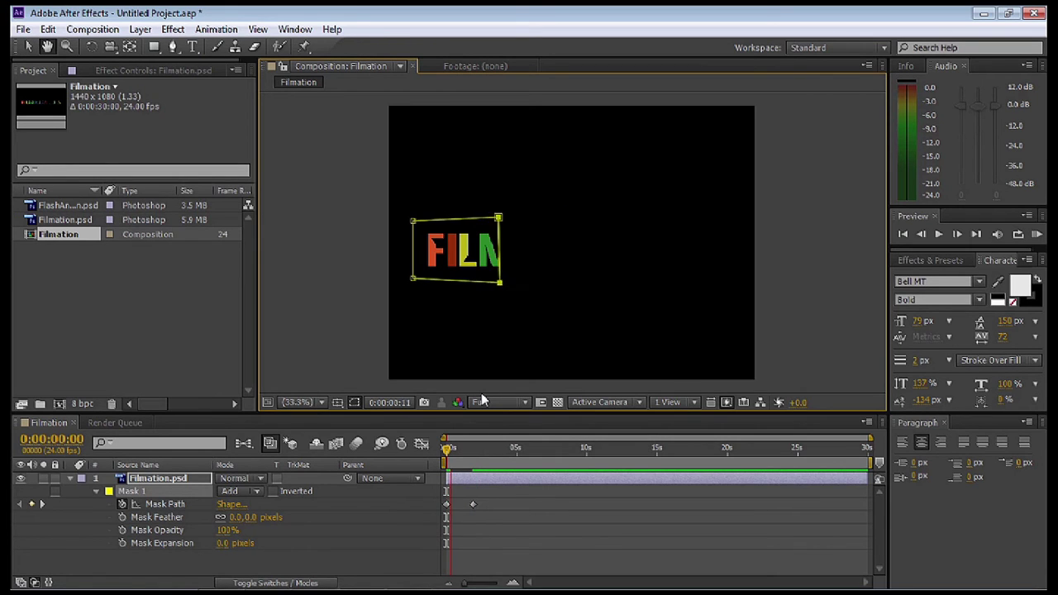
key("space")
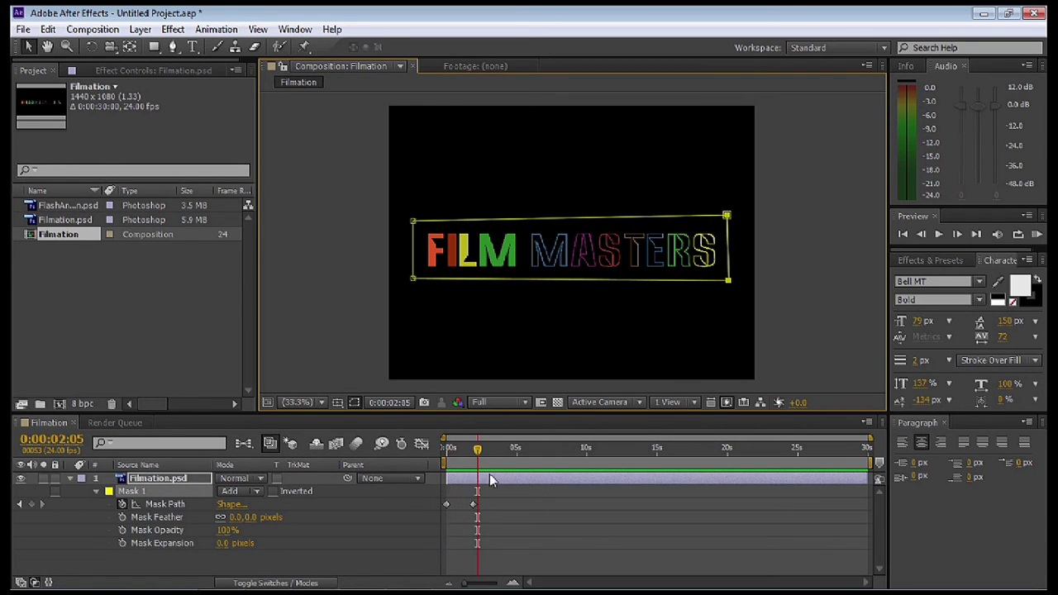
- Shift the second Mask Path keyframe earlier, to about 0:00:01:10, and preview the faster reveal from the start
left_click(472, 506)
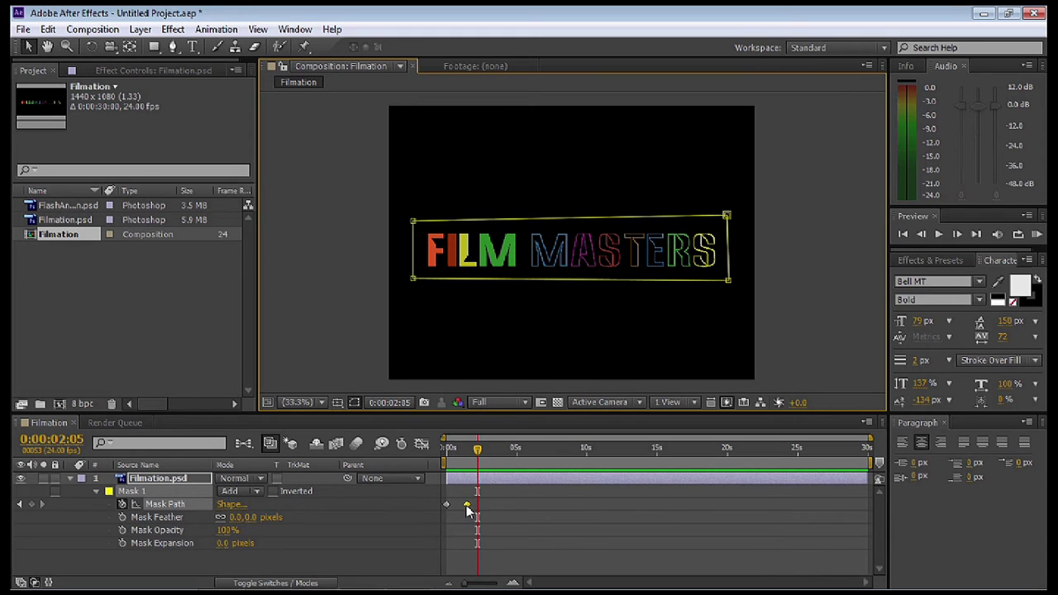
left_click_drag(477, 463, 430, 446)
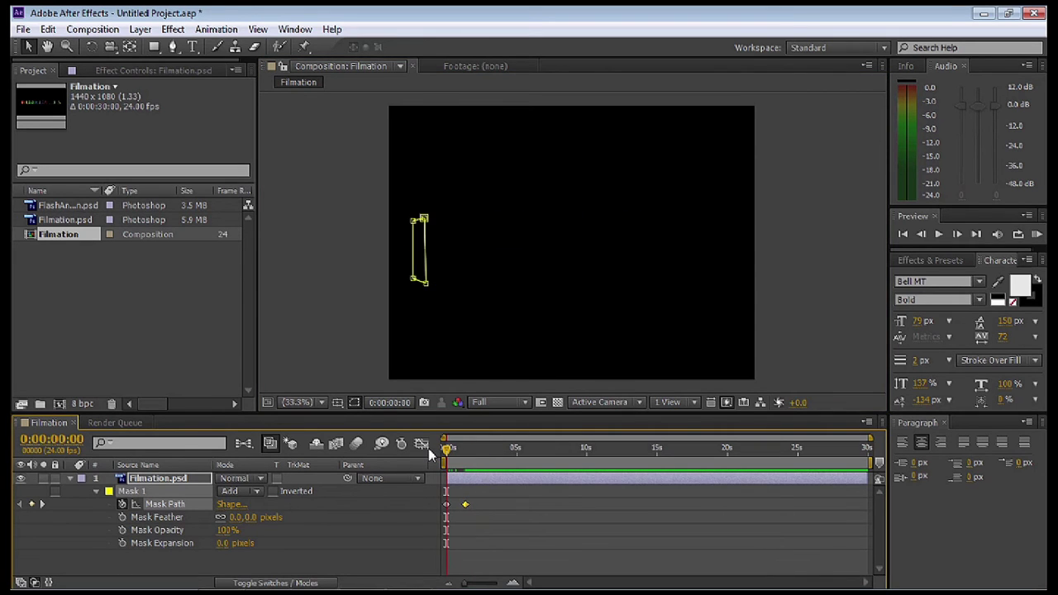
key("space")
key("space")
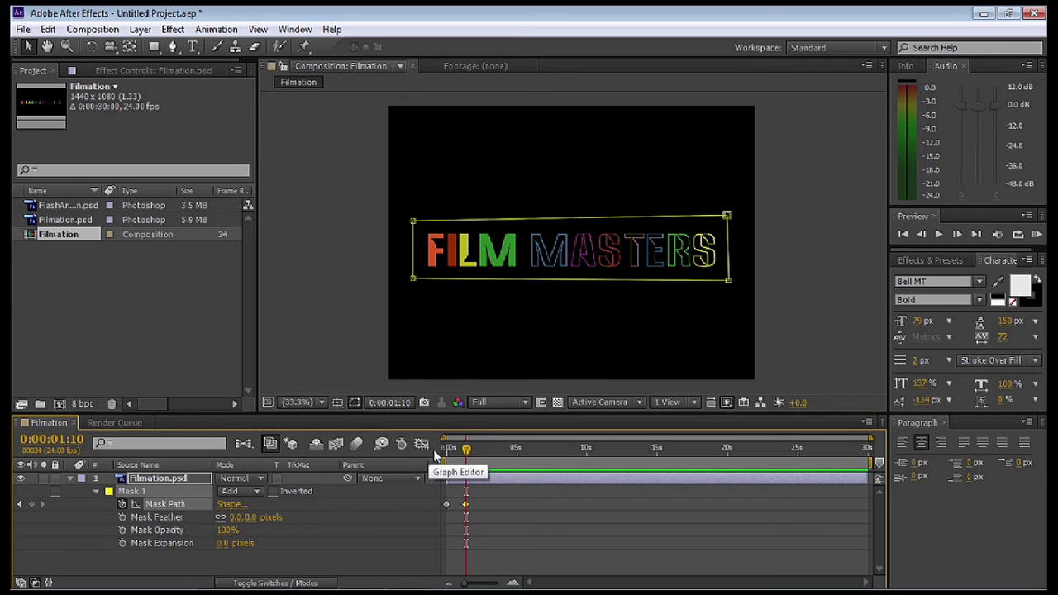
- Add FlashAnimation.psd to the composition above the title layer, centred over the letter F, and collapse the title layer's properties
left_click(51, 207)
left_click_drag(43, 211, 433, 261)
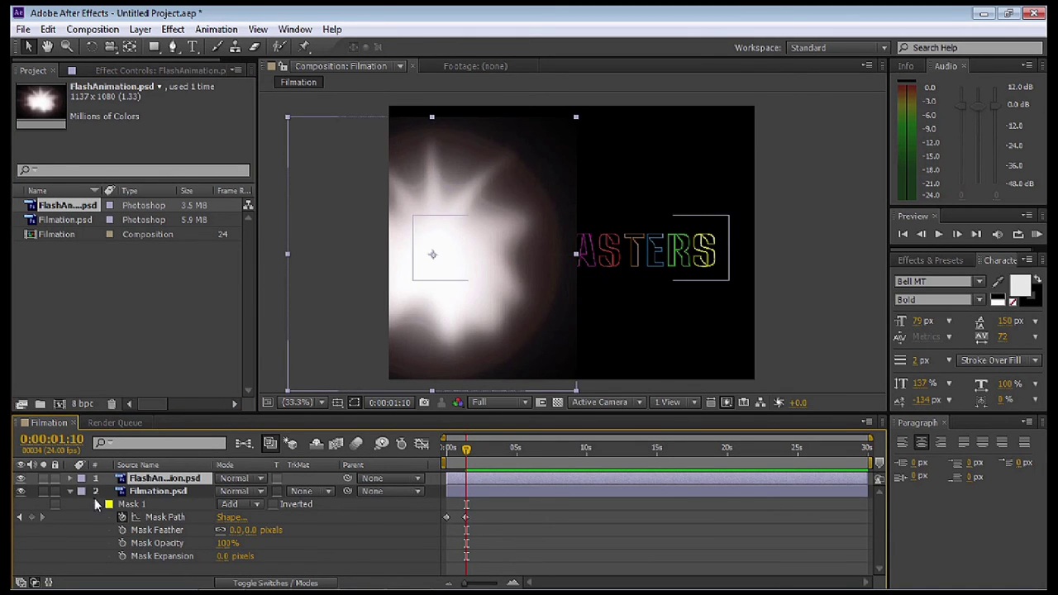
left_click(70, 491)
- Scale the FlashAnimation.psd layer down to 28% and nudge it slightly upward to line up with the letter F
key("s")
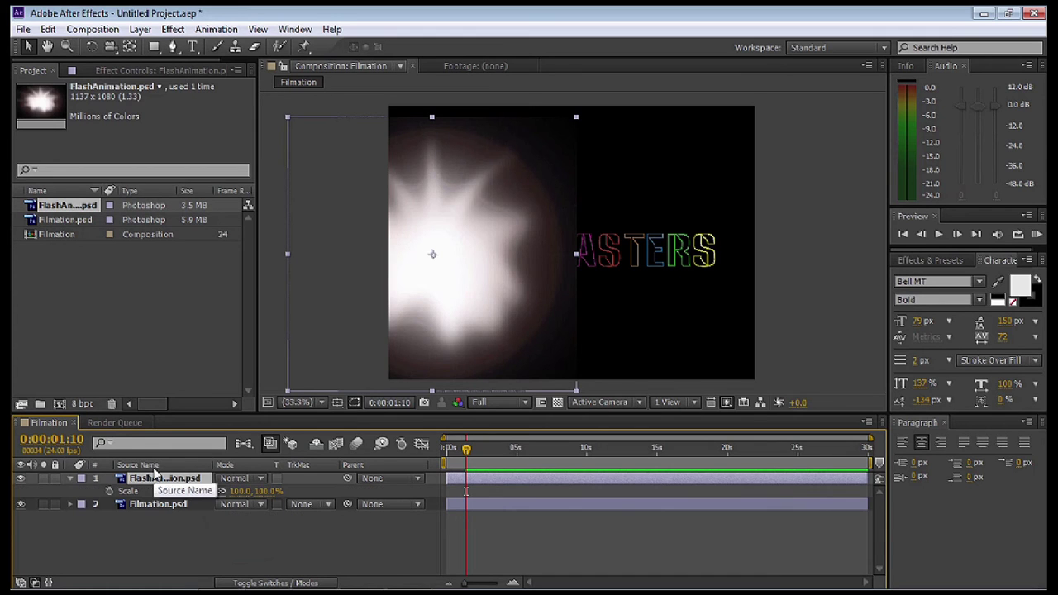
left_click_drag(238, 494, 192, 492)
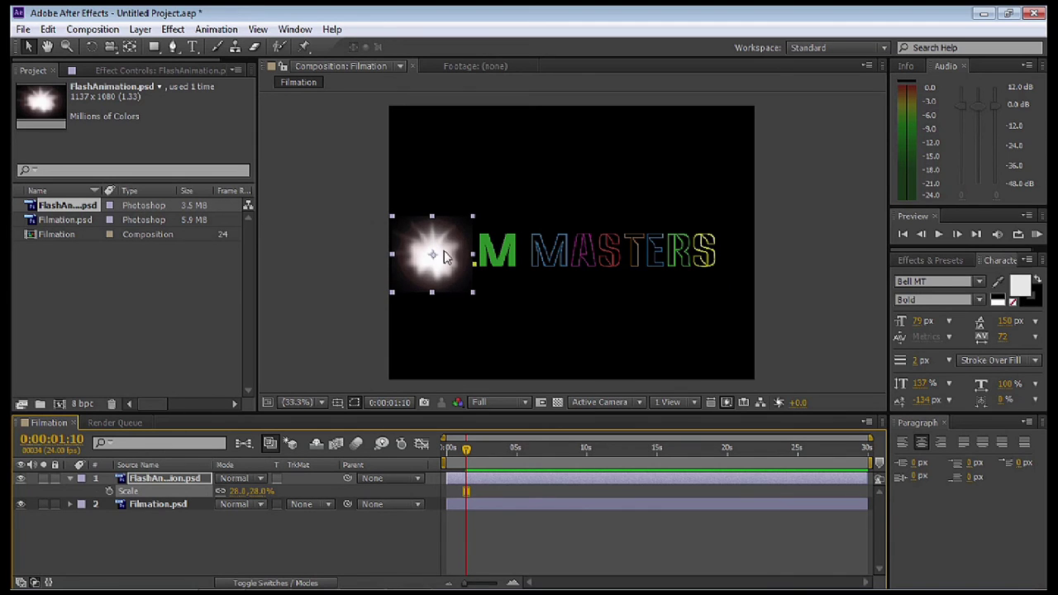
left_click_drag(432, 256, 432, 253)
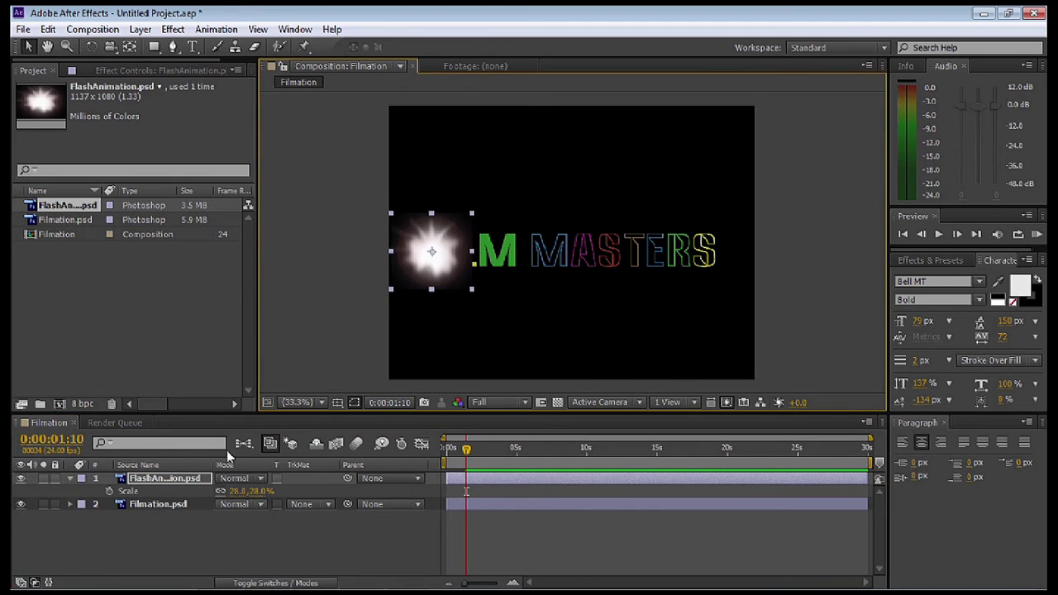
- Set the flash layer's blending mode to Screen and enlarge the flash to about 39.6 by 37.4% scale
left_click(252, 479)
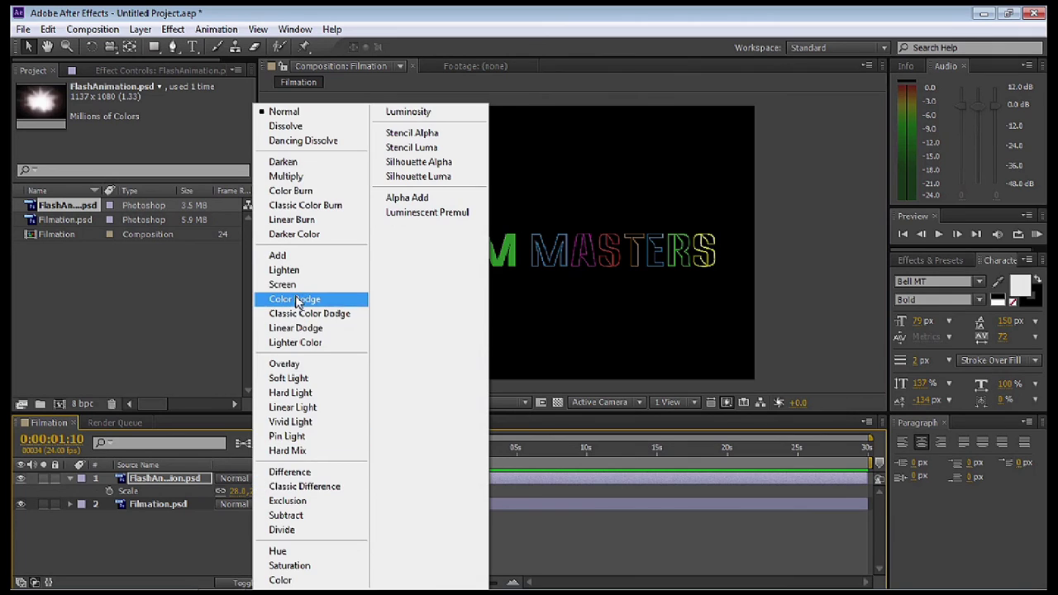
left_click(296, 285)
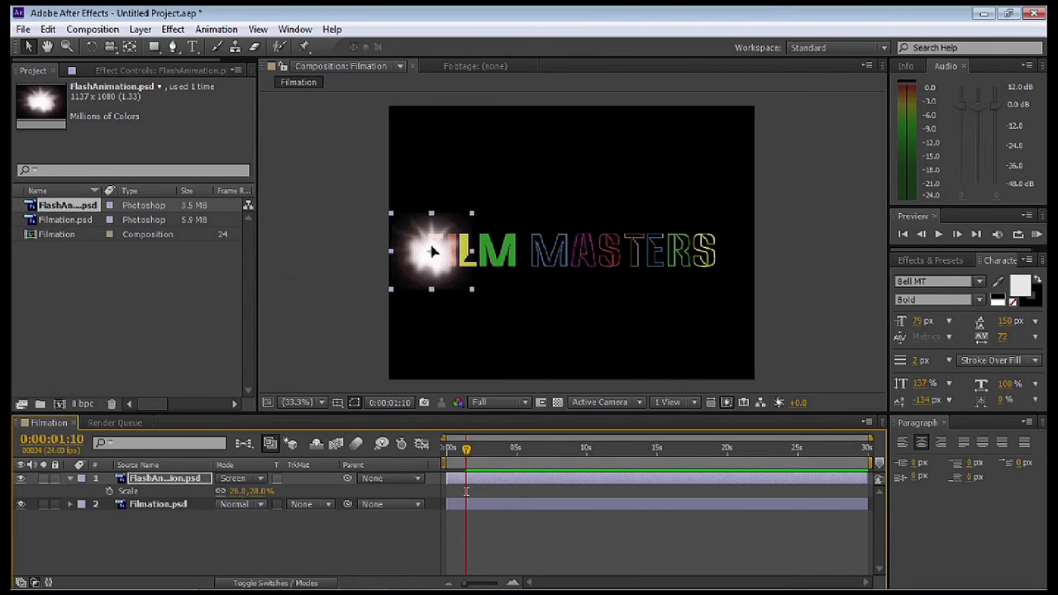
left_click_drag(472, 286, 490, 303)
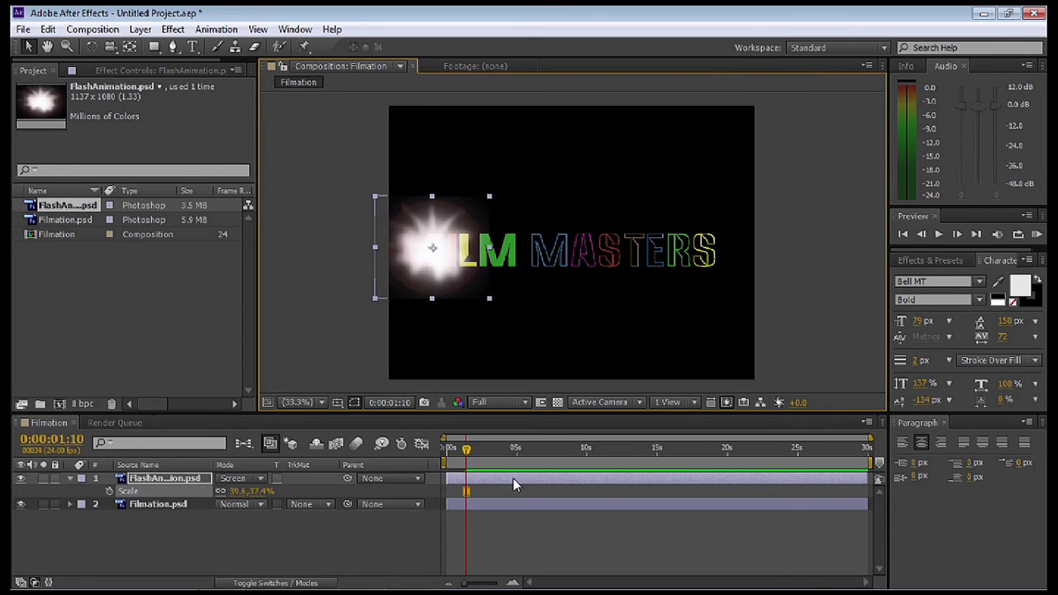
- Animate the flash layer's Opacity from 0% at 0:00:00:00 to 100% at frame 1 and back to 0% at frame 2
left_click_drag(468, 449, 447, 450)
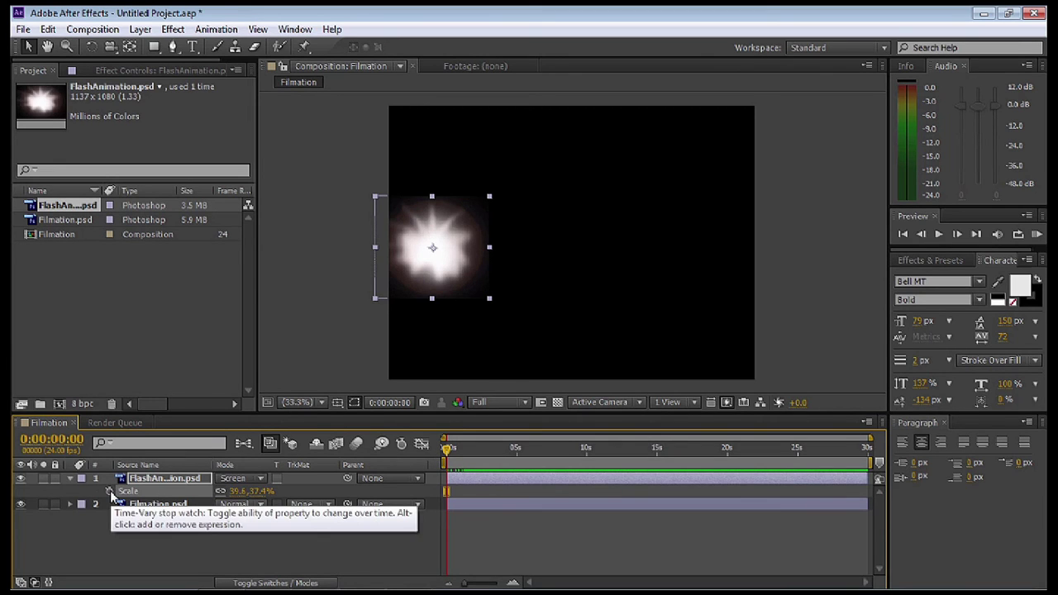
key("t")
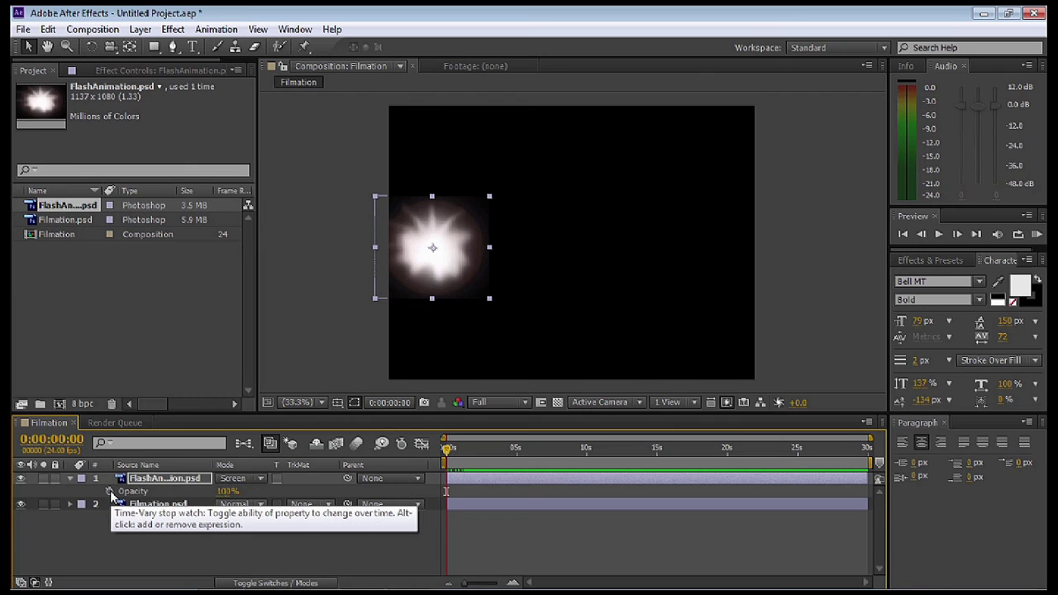
left_click(110, 490)
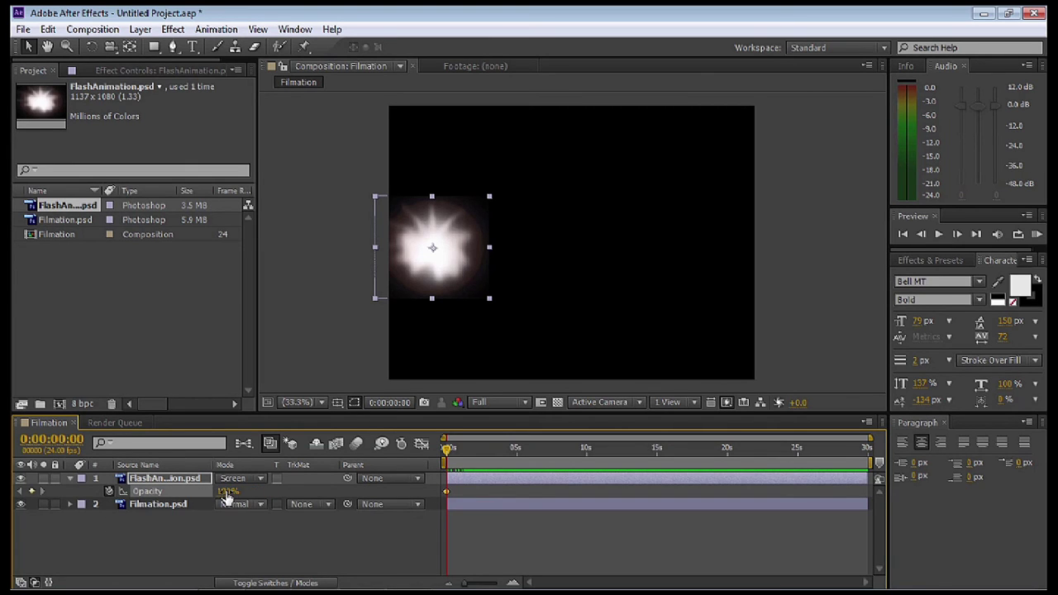
left_click_drag(225, 496, 143, 499)
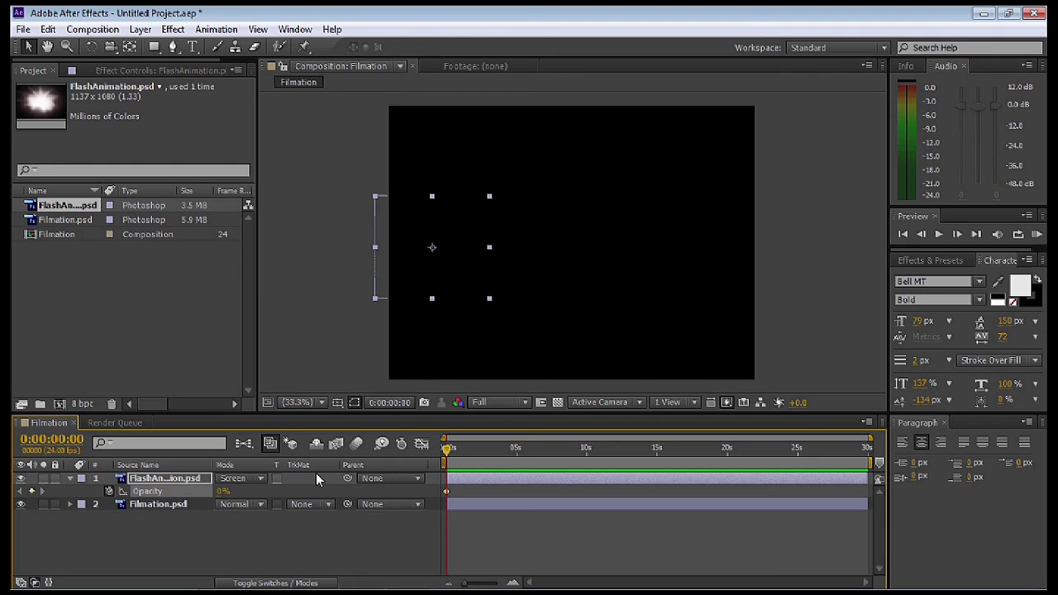
key("Page_Down")
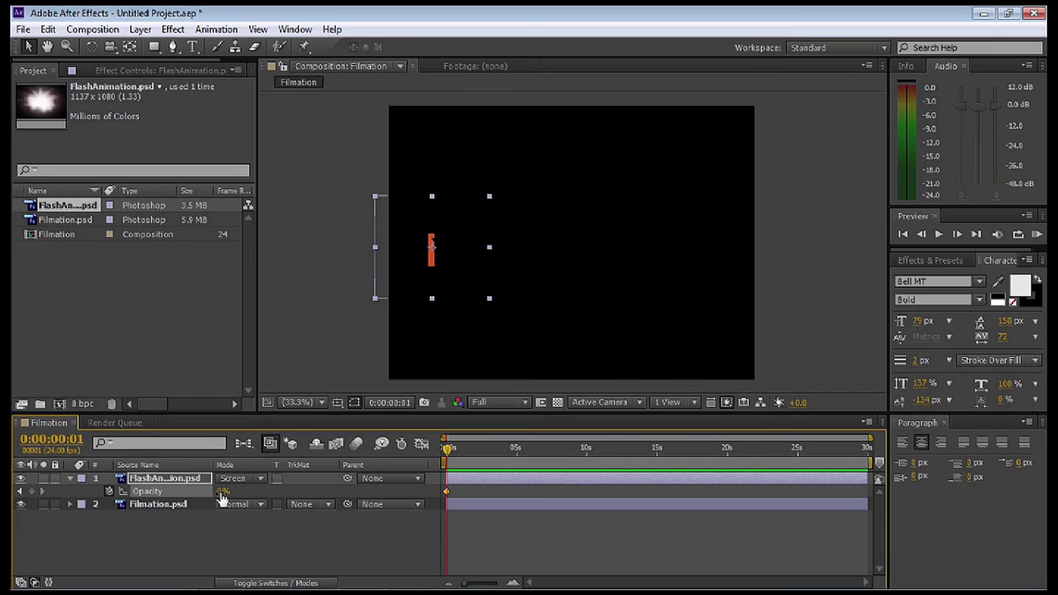
left_click_drag(222, 496, 335, 487)
key("Page_Down")
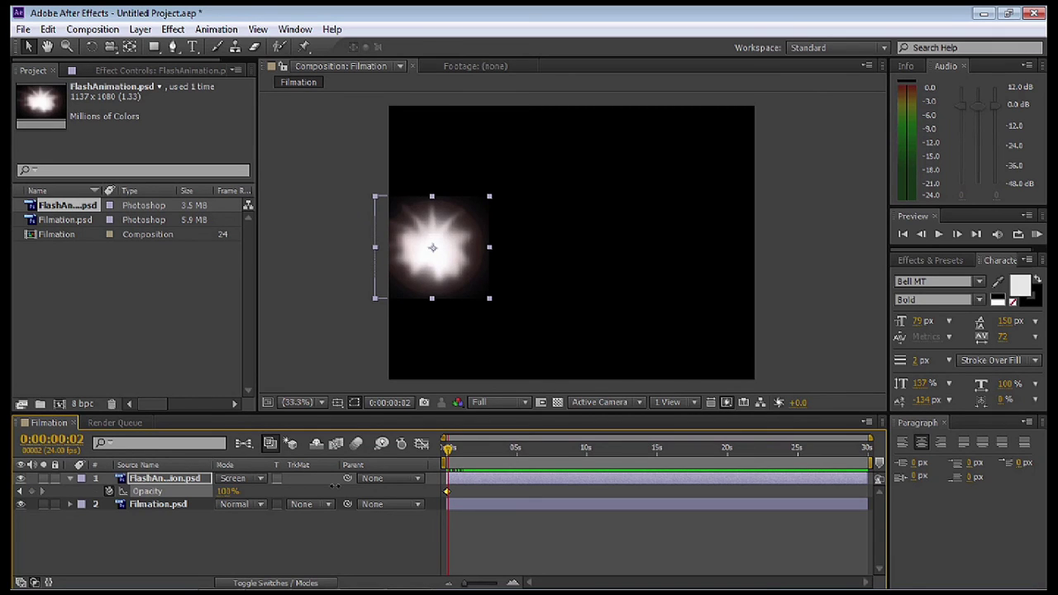
left_click_drag(336, 491, 222, 496)
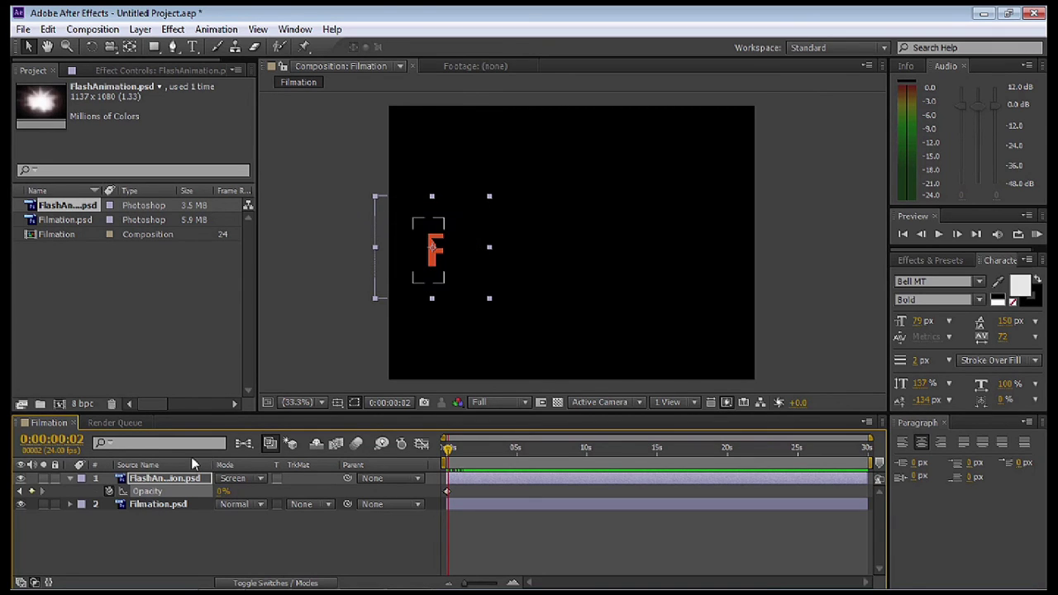
- Move the flash over the I and on to the L, keying its opacity at 100% on frame 4 and 0% on frame 5
left_click_drag(434, 258, 455, 259)
key("Page_Down")
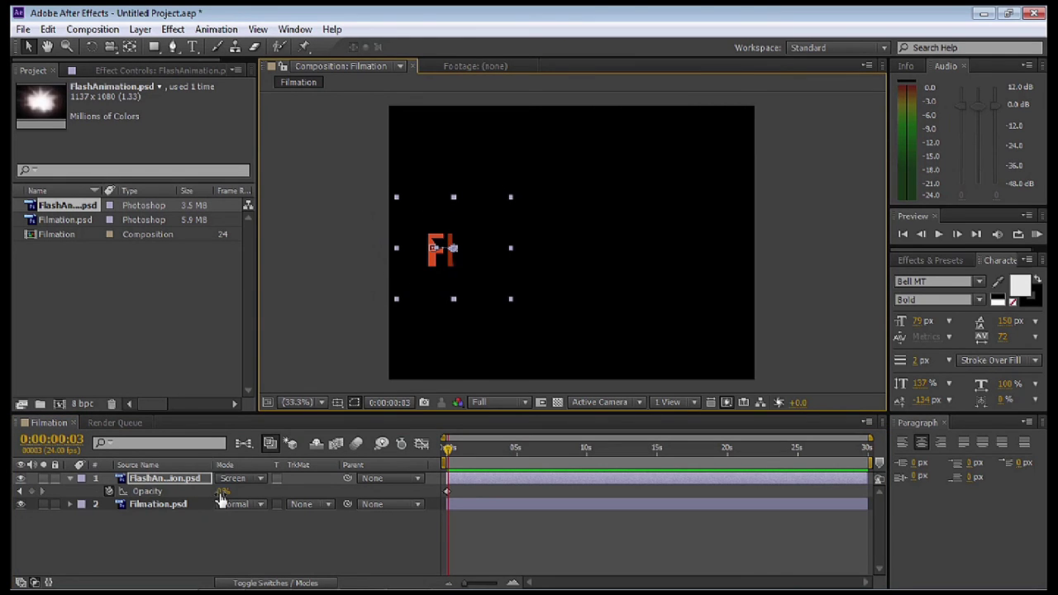
mouse_move(223, 491)
left_mouse_down()
mouse_move(315, 492)
mouse_move(225, 497)
left_mouse_up()
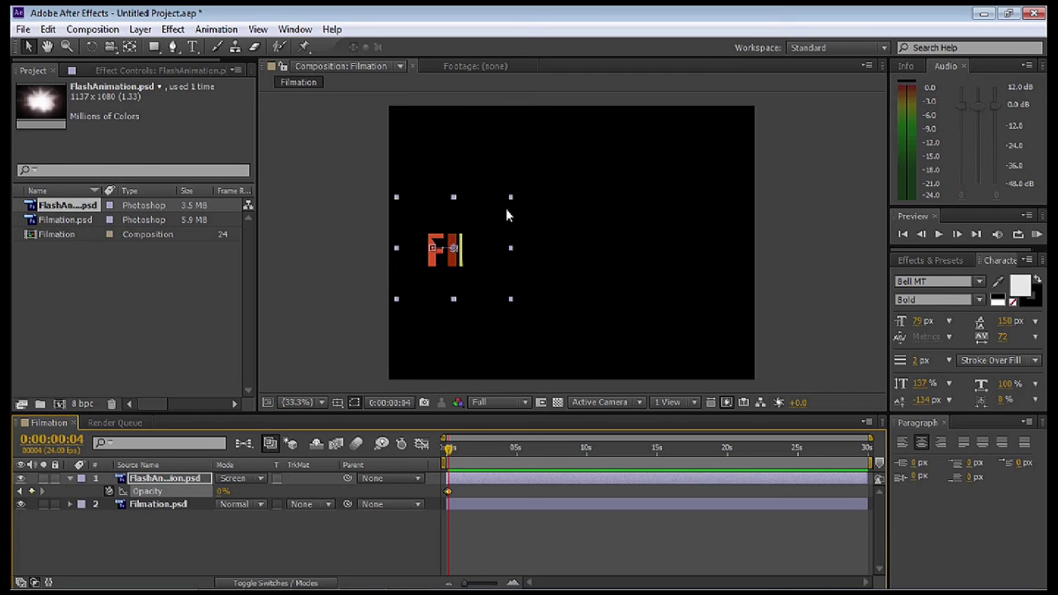
left_click_drag(468, 254, 478, 254)
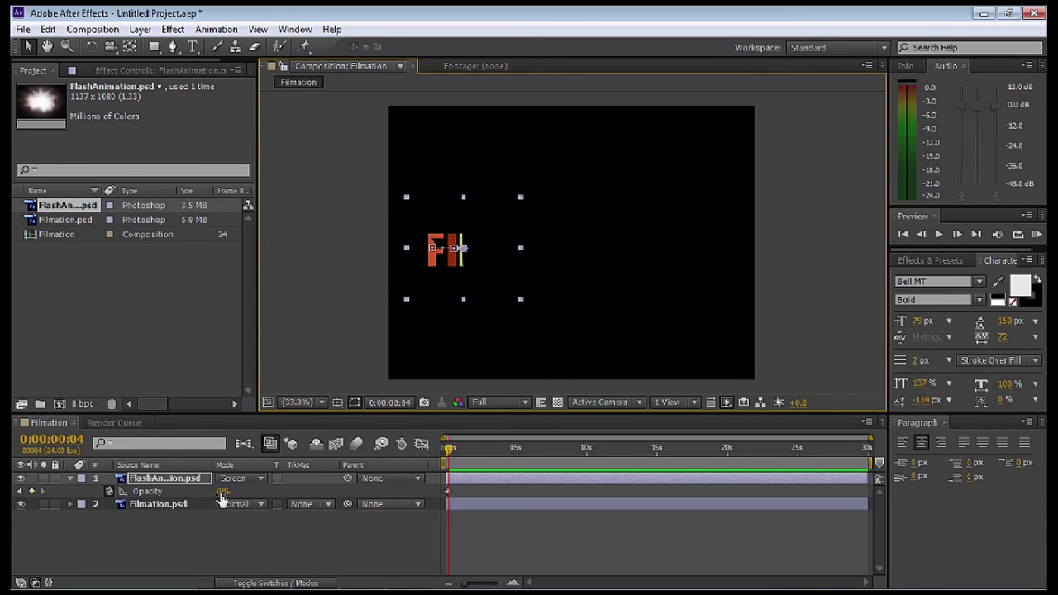
left_click_drag(221, 492, 296, 488)
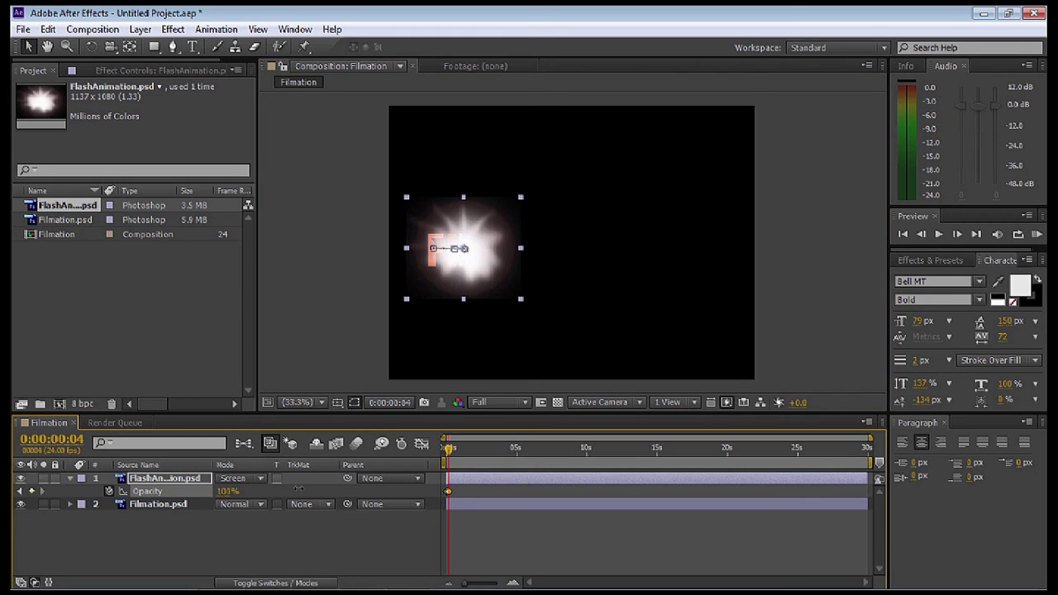
key("Page_Down")
left_click_drag(227, 494, 153, 494)
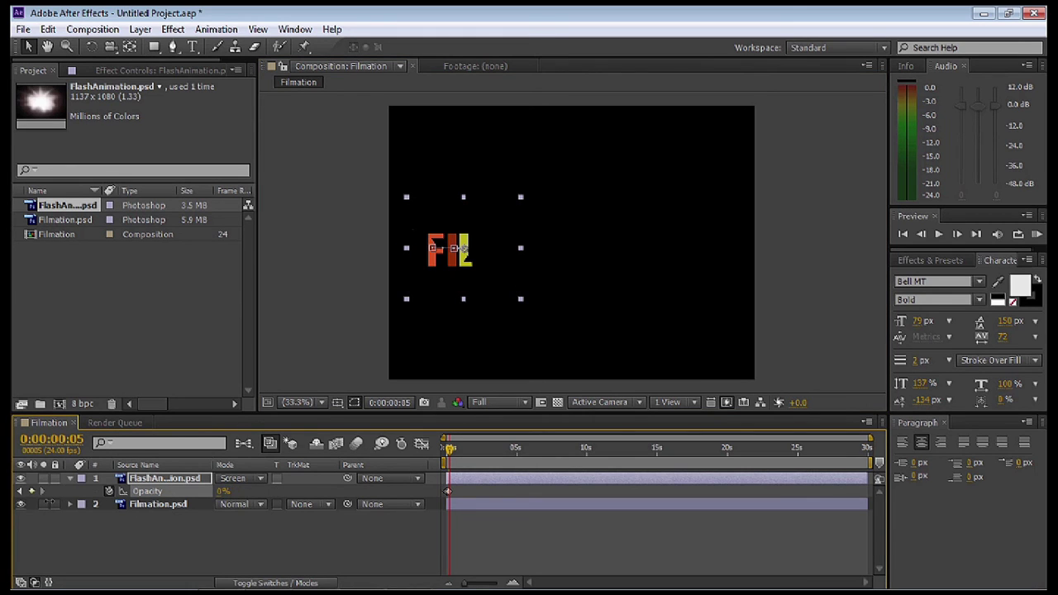
- Move the flash to the start of FILM's M on frame 6, keying opacity at 100% there and 0% on frame 7
key("Page_Down")
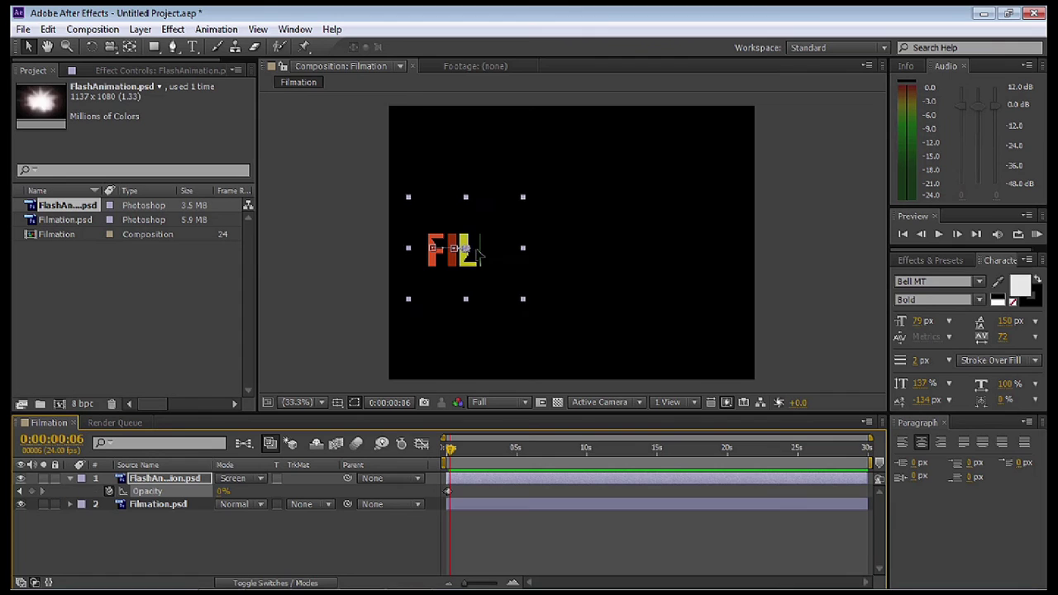
left_click_drag(471, 260, 486, 254)
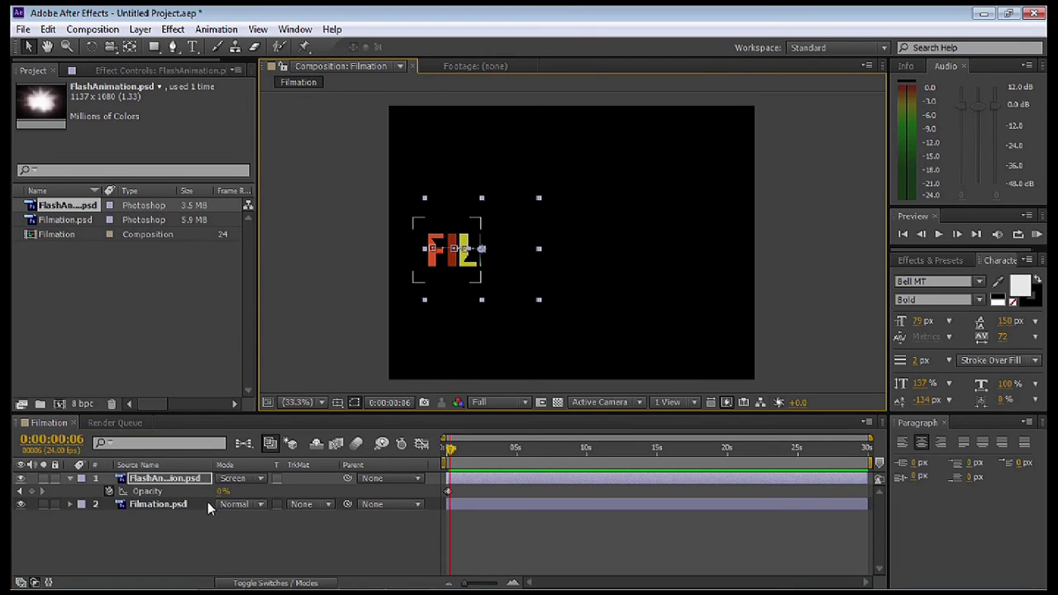
left_click_drag(224, 491, 317, 486)
key("Page_Down")
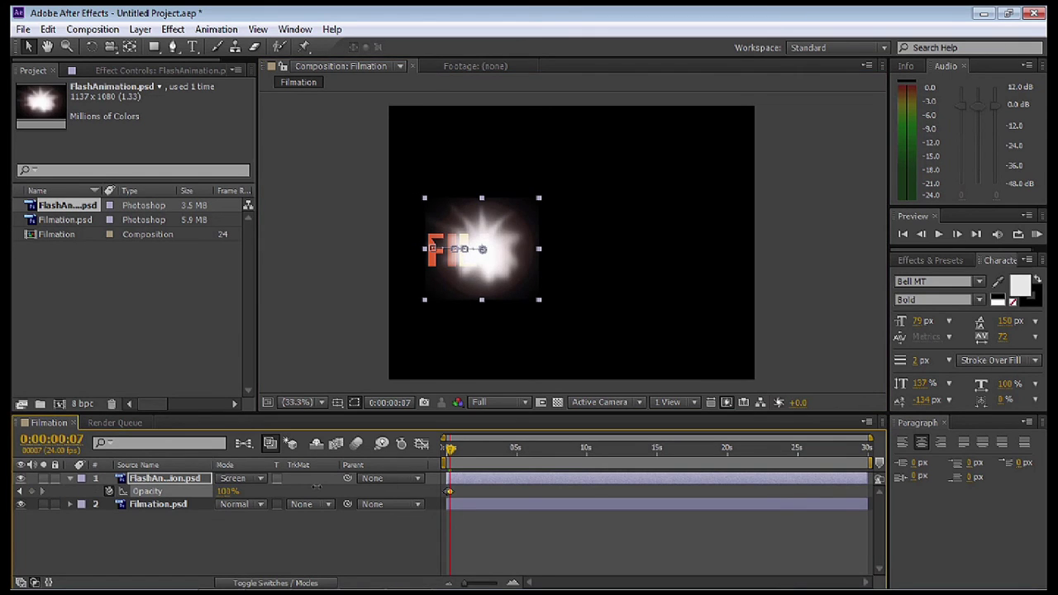
left_click_drag(228, 493, 157, 495)
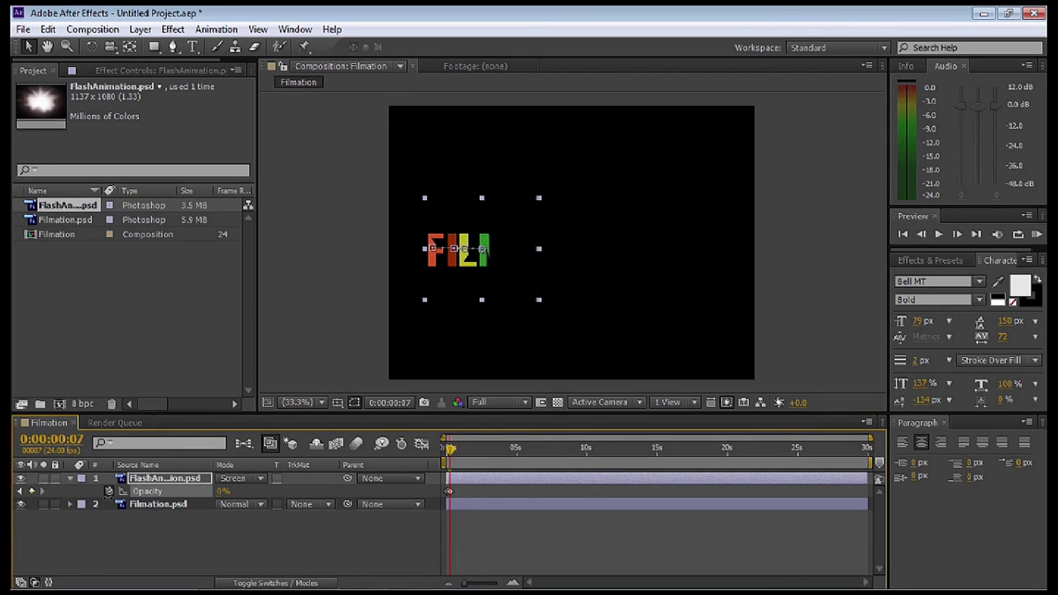
- Shift the flash further across FILM's M, keying its opacity at 100% on frame 8 and back to 0% right after
left_click_drag(485, 258, 496, 258)
key("Page_Down")
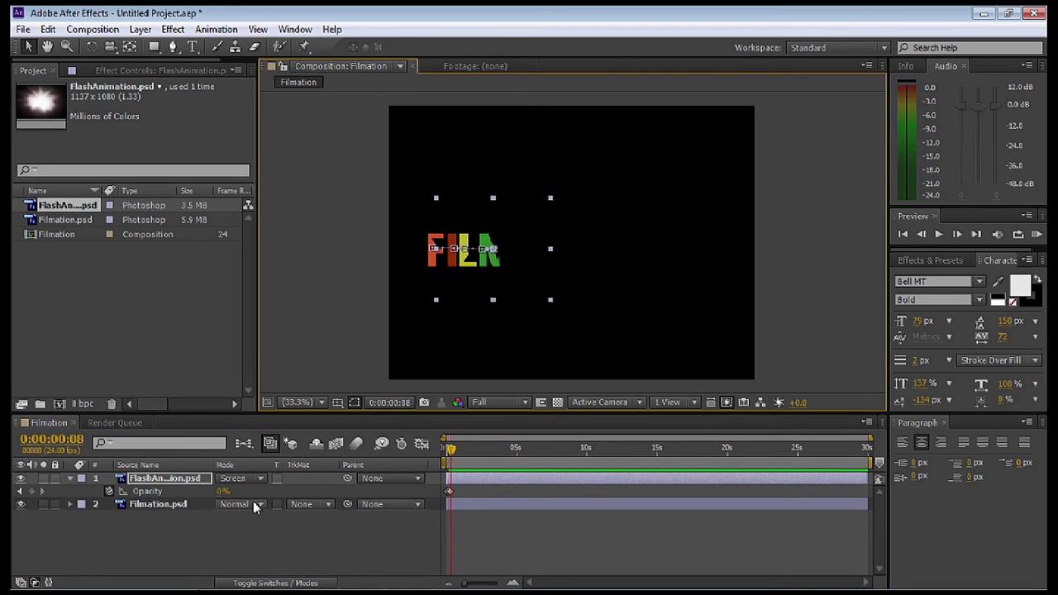
left_click_drag(225, 491, 322, 490)
key("Page_Down")
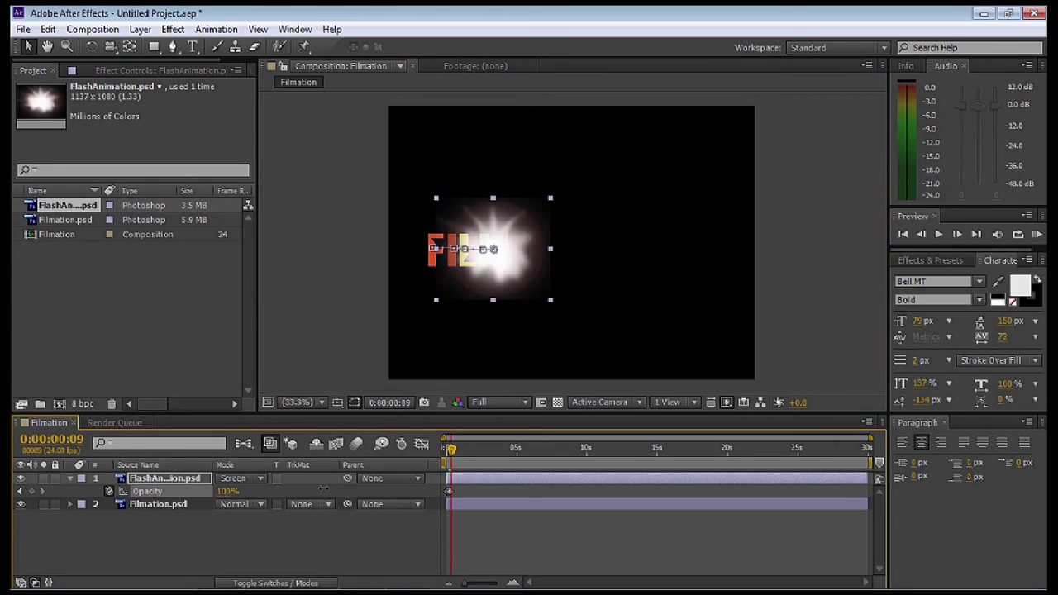
left_click_drag(493, 266, 506, 267)
left_click_drag(227, 493, 157, 493)
key("Page_Down")
key("Page_Down")
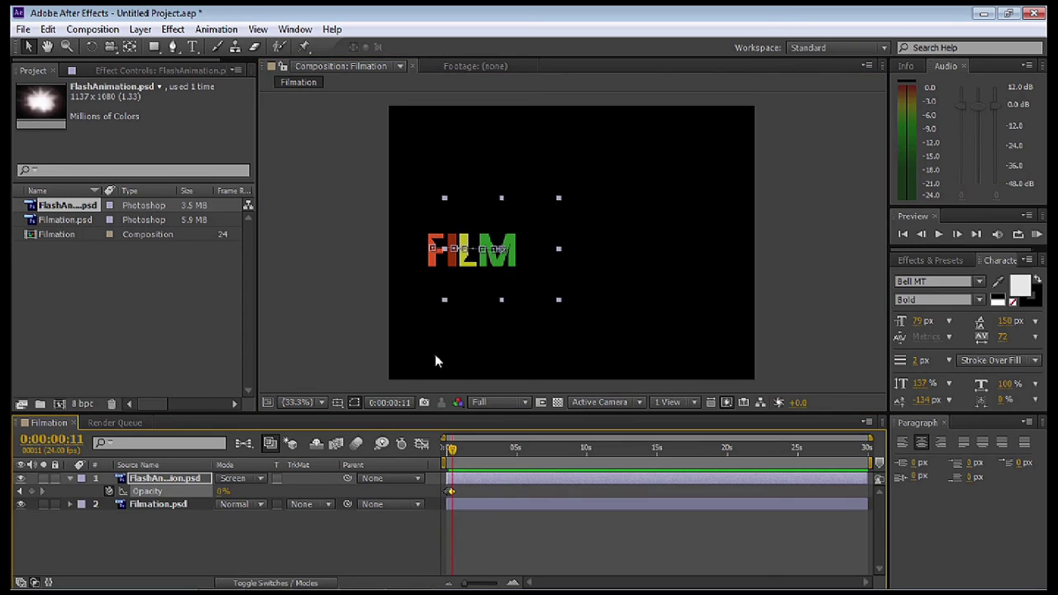
- Move the flash onto the M of MASTERS, keying its opacity at 0% on frame 11, 100% on frame 12 and 0% on frame 13
key("Page_Down")
left_click_drag(506, 255, 540, 254)
key("Page_Up")
mouse_move(221, 492)
left_mouse_down()
mouse_move(252, 490)
mouse_move(204, 498)
left_mouse_up()
key("Page_Down")
left_click_drag(222, 492, 308, 492)
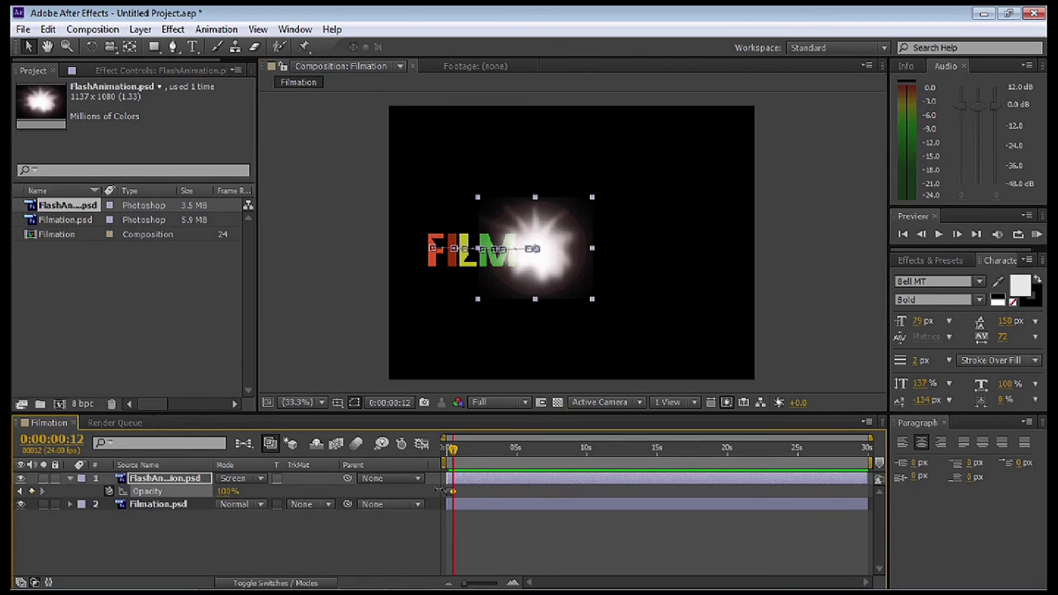
key("Page_Down")
left_click_drag(225, 493, 142, 493)
- Shift the flash along the M of MASTERS, keying its opacity at 100% on frame 14 and 0% on frame 15
left_click_drag(535, 251, 546, 251)
key("Page_Up")
key("Page_Down")
key("Page_Down")
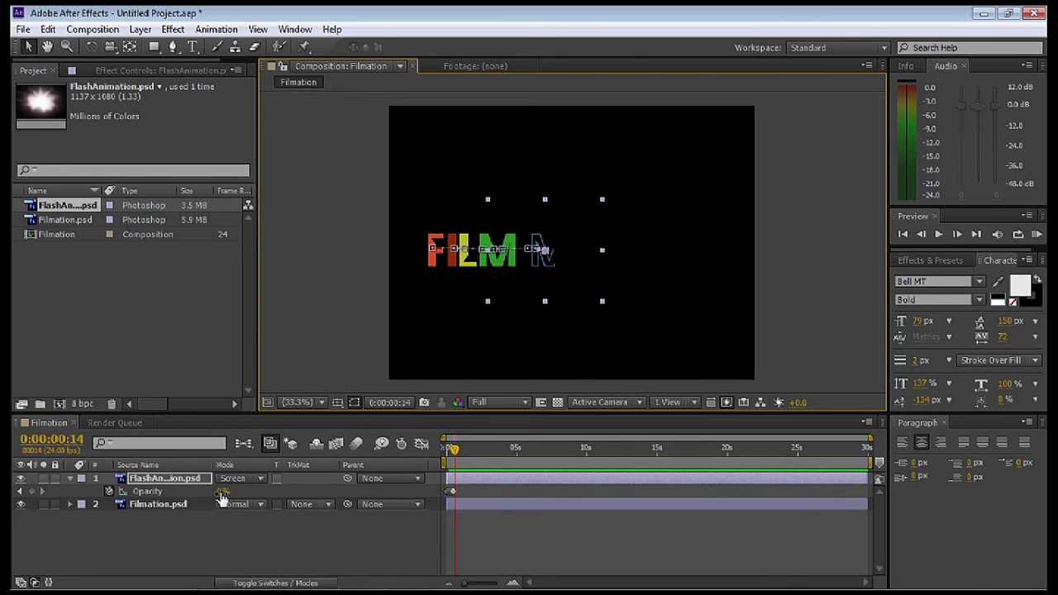
left_click_drag(223, 493, 306, 494)
left_click_drag(553, 260, 558, 261)
key("Page_Down")
left_click_drag(225, 493, 142, 495)
key("Page_Down")
- Move the flash across the A of MASTERS around frames 17 and 18, raising its opacity to 100% and dropping it back to 0%
key("Page_Down")
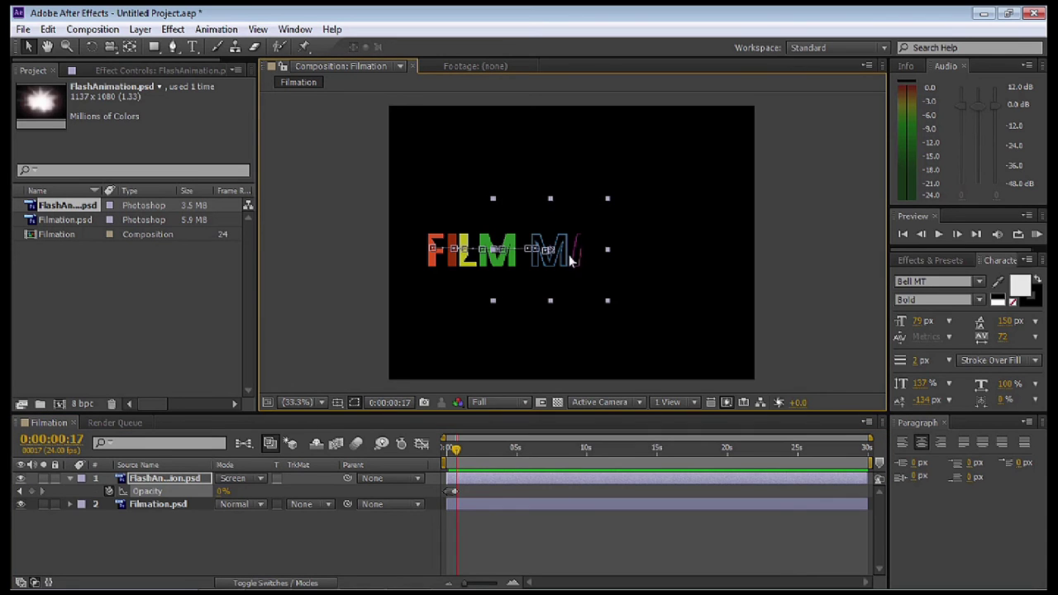
left_click_drag(575, 280, 606, 280)
left_click_drag(224, 494, 307, 494)
key("Page_Down")
left_click_drag(612, 278, 623, 280)
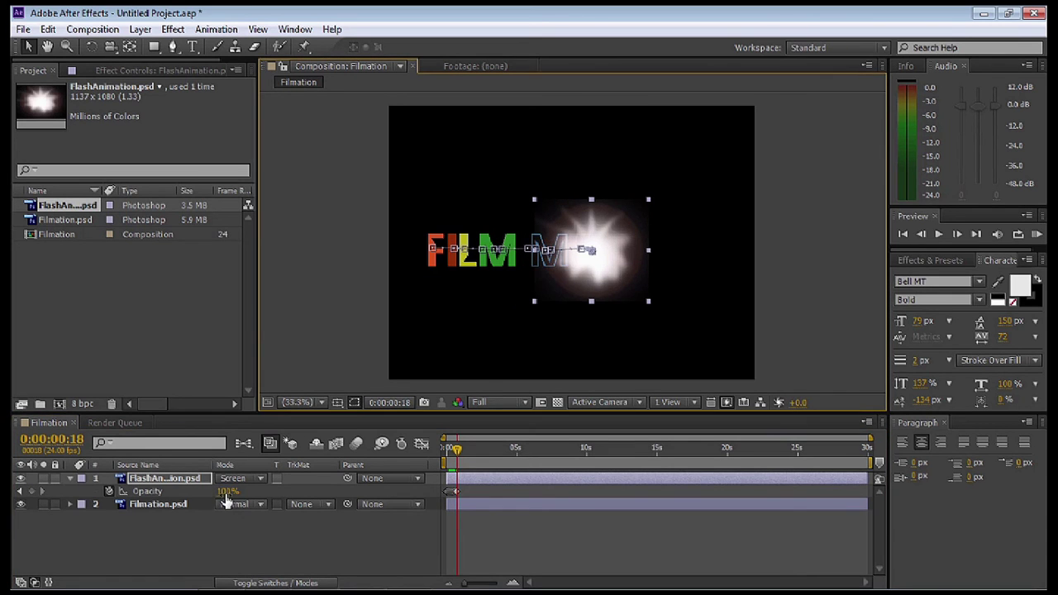
- Move the flash onto the first S of MASTERS at frame 19, raising its opacity to 100% and returning it to 0%
key("Page_Down")
left_click_drag(225, 494, 142, 494)
left_click_drag(603, 261, 623, 262)
key("Page_Down")
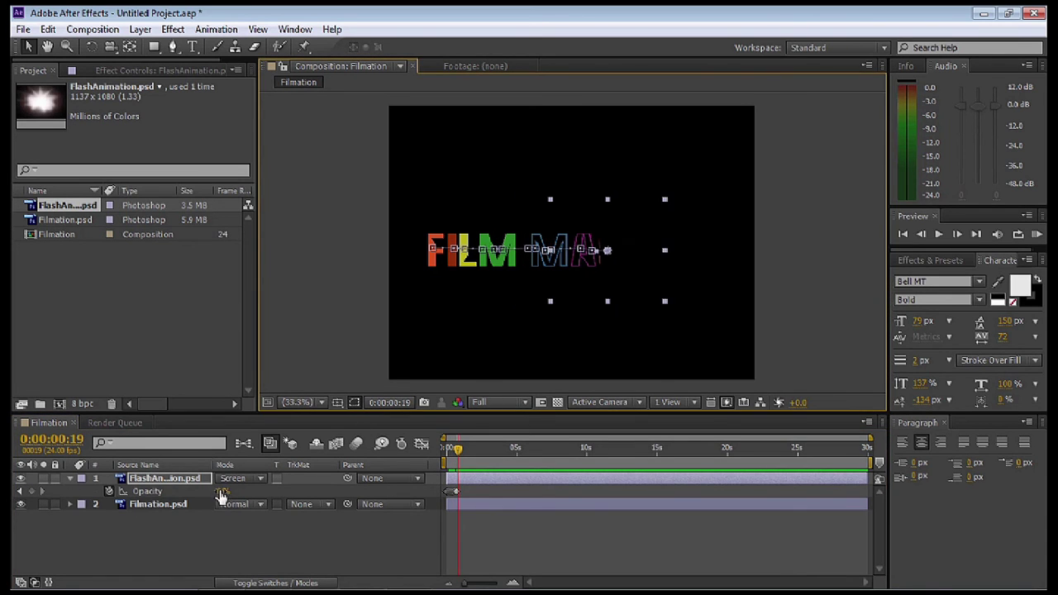
left_click_drag(222, 493, 323, 494)
- Move the flash over the T of MASTERS, keying its opacity at 100% on frame 22 and back to 0% right after
key("Page_Down")
left_click_drag(225, 493, 143, 495)
left_click_drag(624, 269, 641, 270)
key("Page_Down")
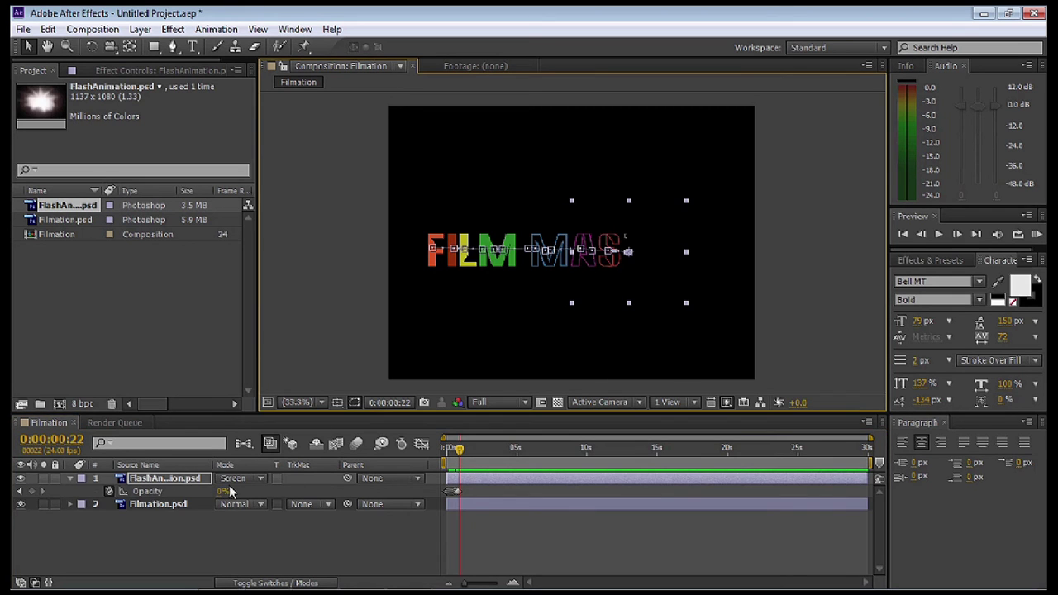
left_click_drag(229, 493, 318, 493)
left_click_drag(647, 282, 657, 280)
- Move the flash over the E of MASTERS, keying its opacity at 100% at 0:00:01:01 and back to 0% right after
key("Page_Down")
left_click_drag(224, 496, 109, 497)
key("Page_Down")
key("Page_Down")
left_click_drag(658, 275, 676, 276)
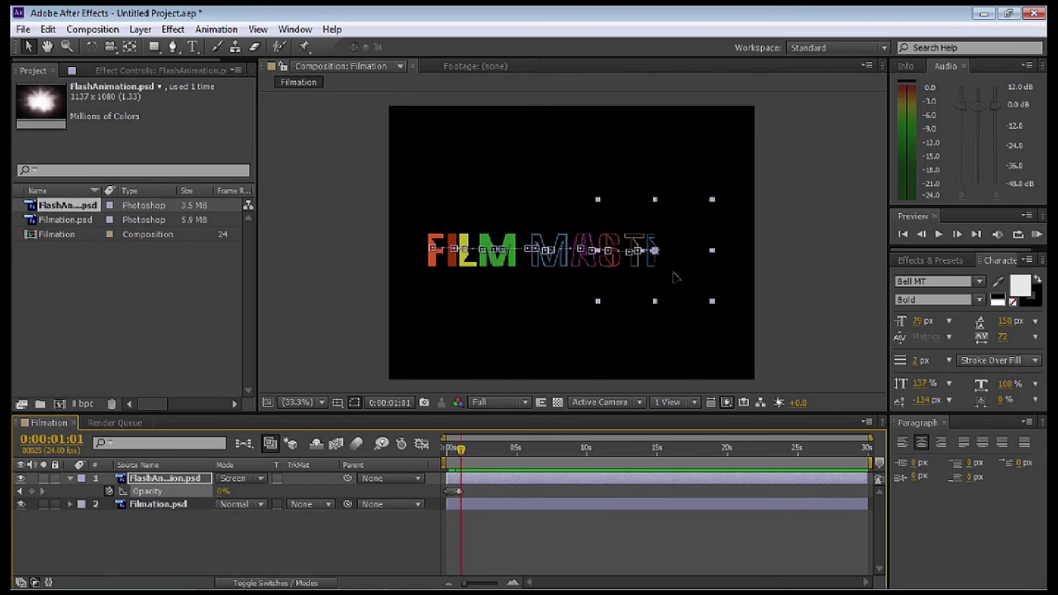
left_click_drag(224, 493, 319, 494)
- Move the flash onto the R of MASTERS, keying its opacity at 100% at 0:00:01:03 and 0% at 0:00:01:04
key("Page_Down")
left_click_drag(699, 274, 704, 274)
left_click_drag(225, 493, 91, 504)
key("Page_Down")
left_click_drag(671, 281, 686, 282)
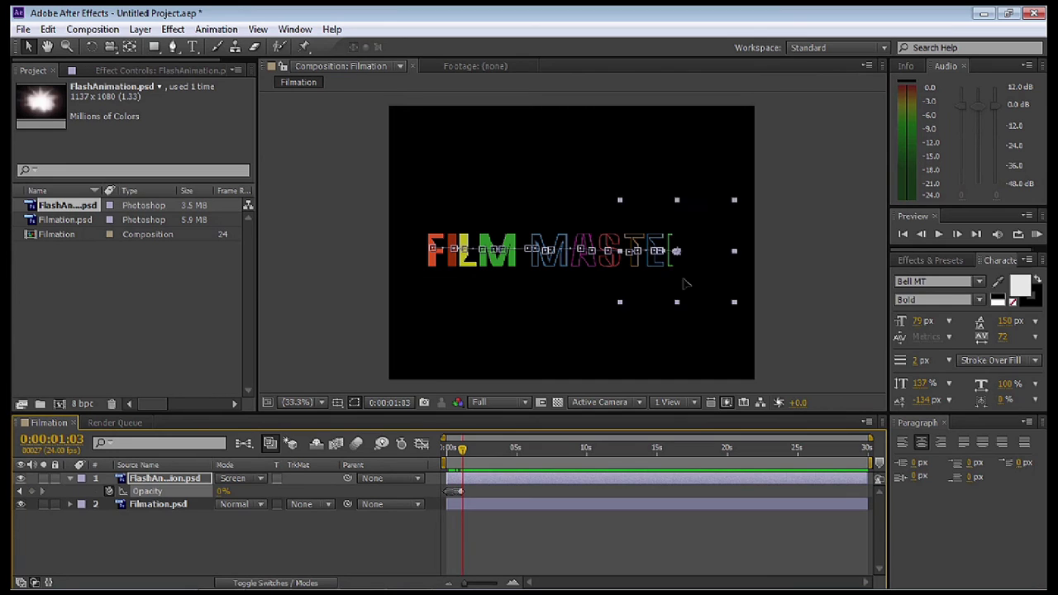
left_click_drag(224, 492, 323, 491)
- Move the flash across the final S of MASTERS, keying its opacity at 100% at 0:00:01:06 and back to 0% right after
key("Page_Down")
left_click_drag(229, 494, 107, 498)
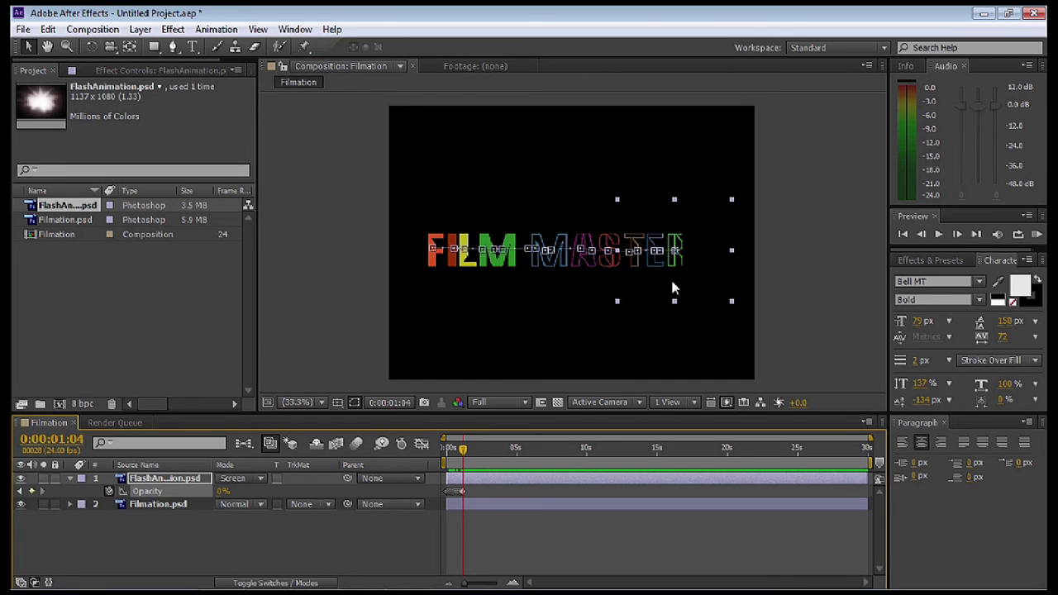
left_click_drag(672, 283, 682, 283)
key("Page_Down")
left_click_drag(222, 493, 108, 496)
key("Page_Down")
left_click_drag(688, 283, 706, 282)
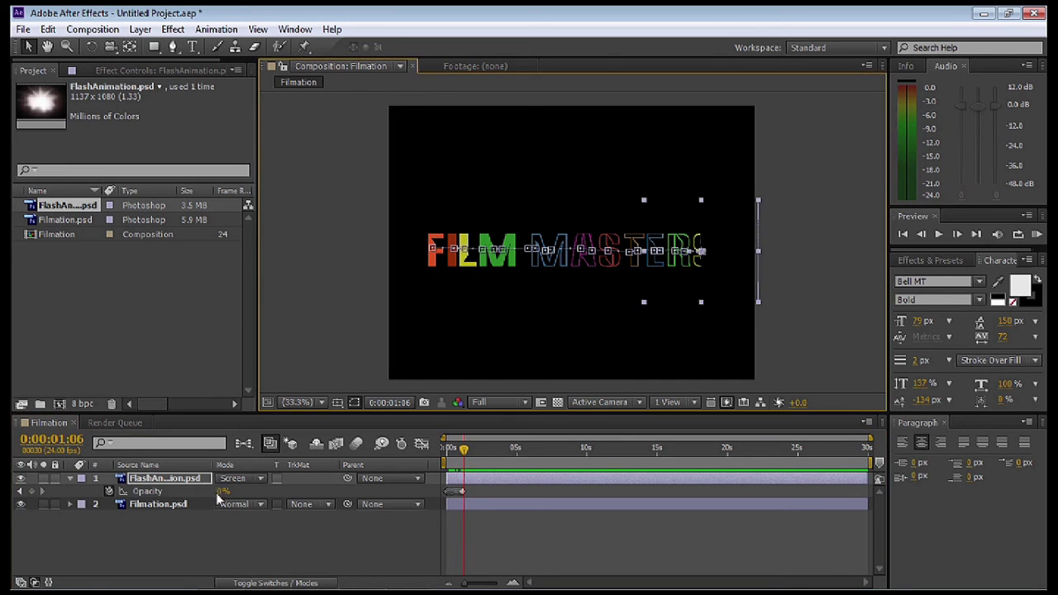
left_click_drag(223, 494, 319, 493)
key("Page_Down")
left_click_drag(718, 281, 725, 282)
left_click_drag(225, 494, 110, 499)
key("Page_Down")
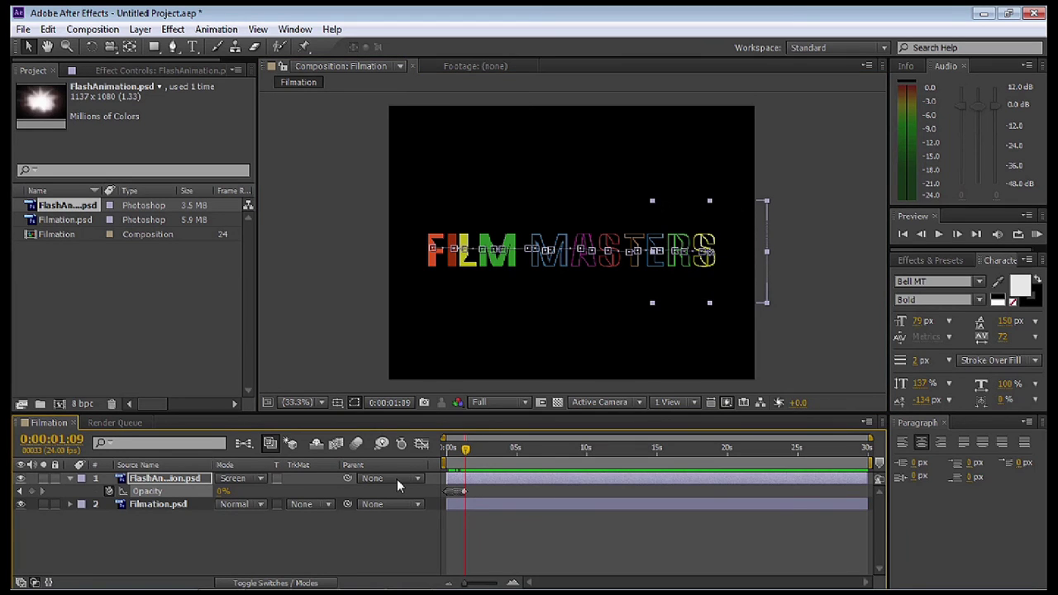
- Preview the flash animation over the title reveal from the start, with the flash layer deselected
key("space")
key("space")
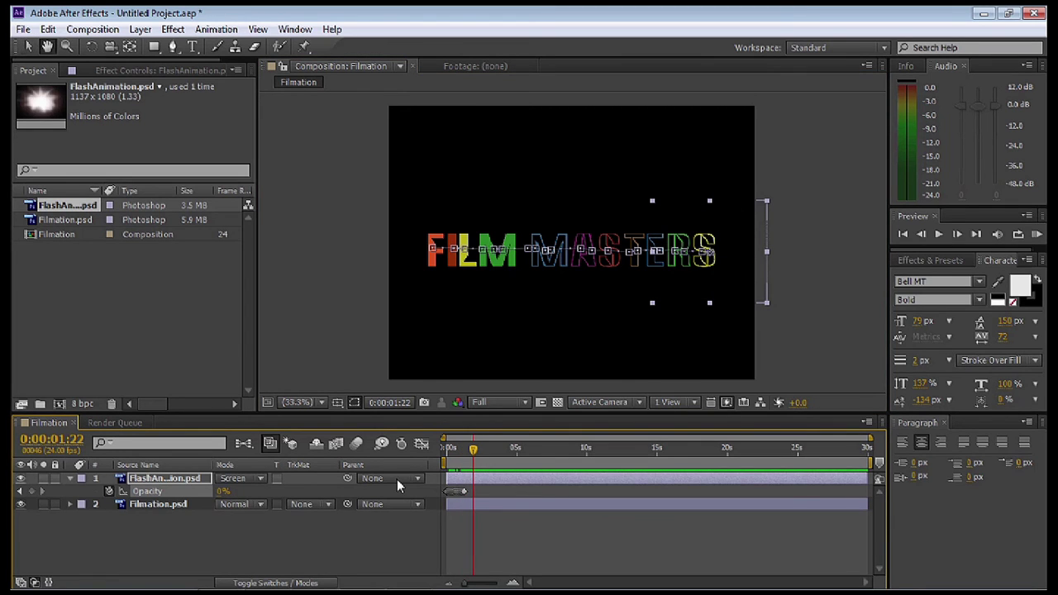
left_click_drag(473, 448, 427, 454)
key("space")
key("space")
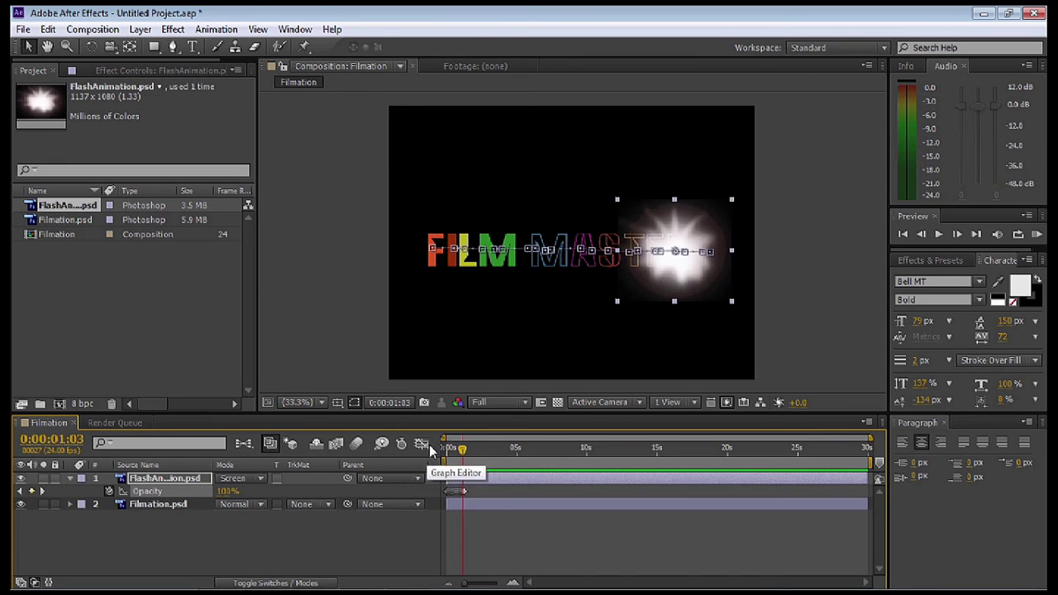
left_click(388, 360)
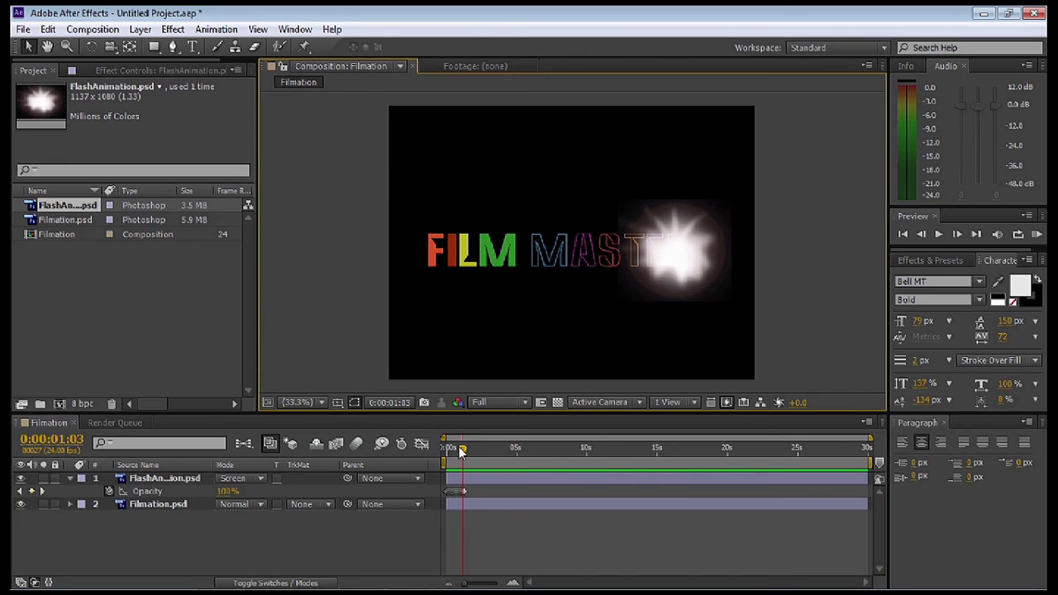
left_click_drag(462, 450, 443, 453)
key("space")
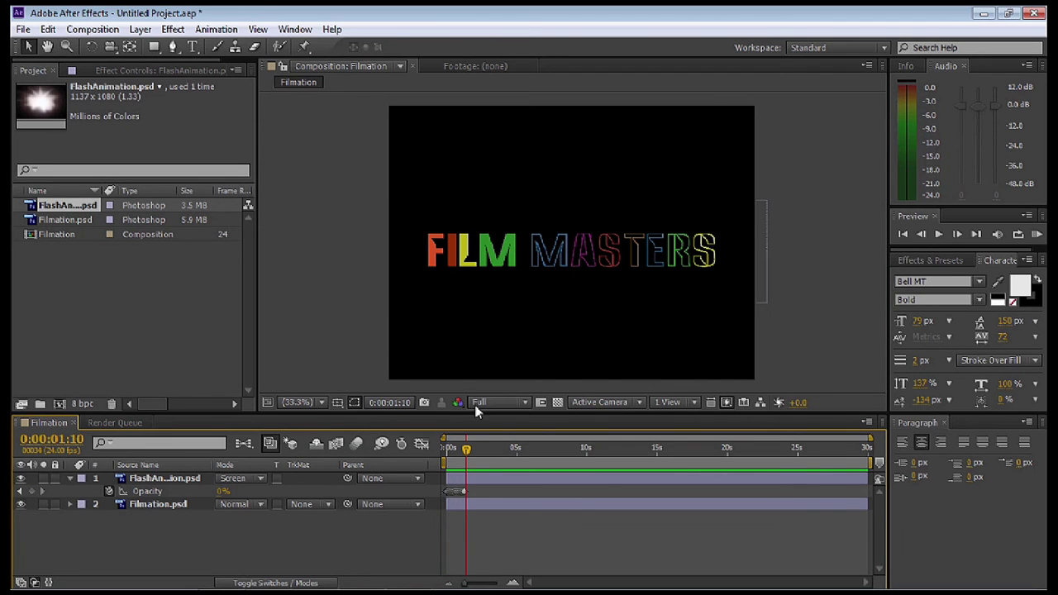
- Add a text box directly below the FILM MASTERS title containing the word "Presents"
left_click(191, 47)
left_click_drag(436, 283, 709, 339)
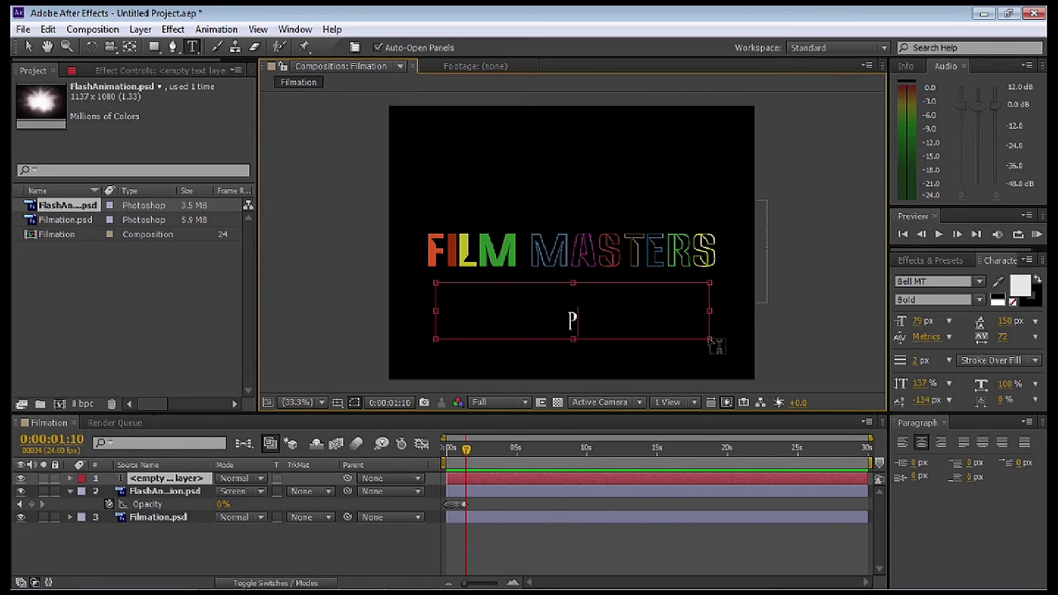
type("Presents")
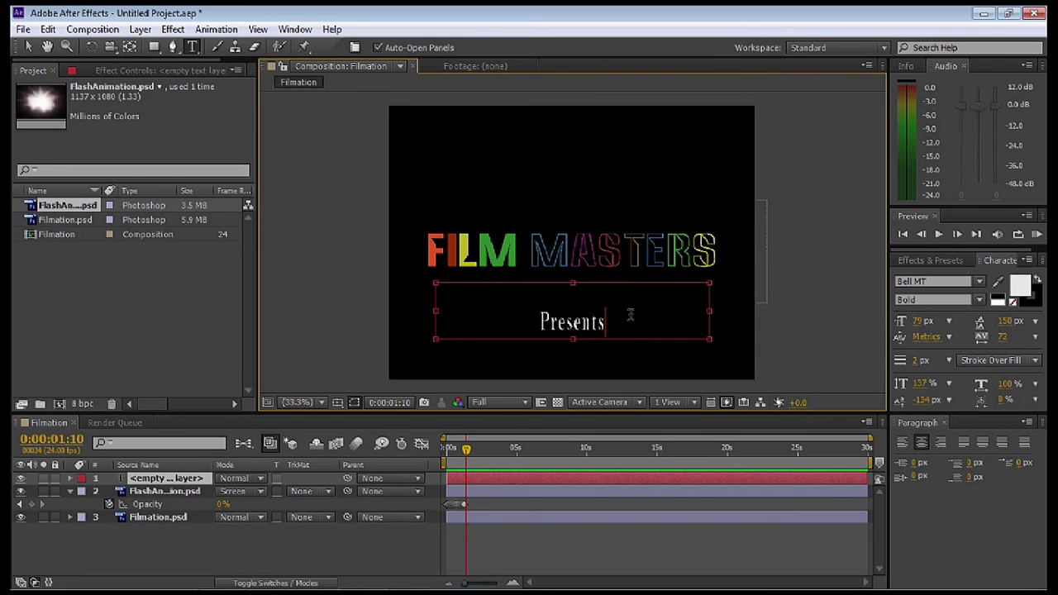
- Set the Presents text to Arial Bold at 67 px and move it up, closer beneath the title
left_click_drag(630, 315, 504, 321)
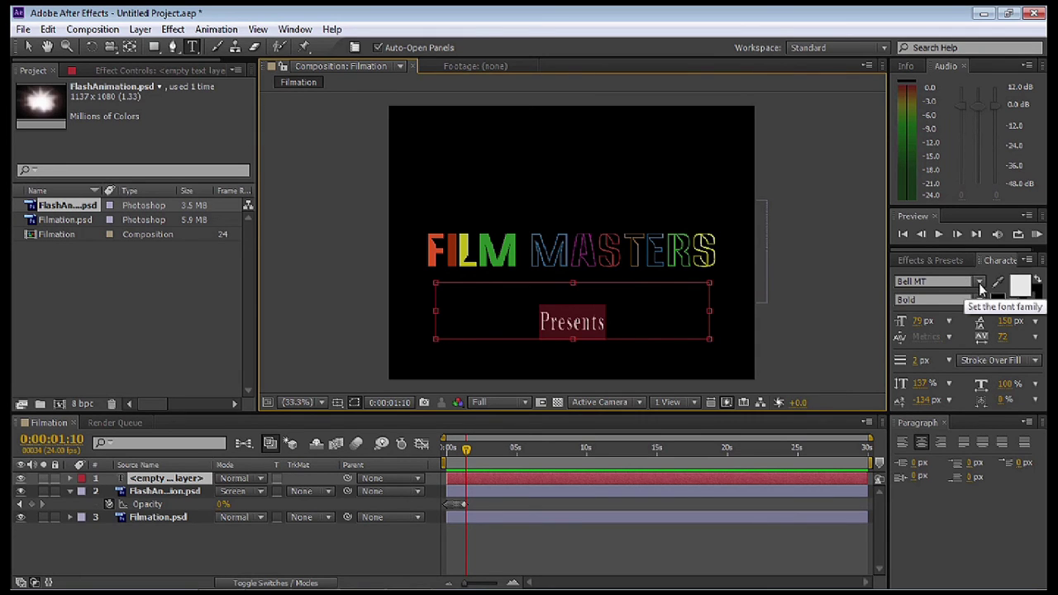
left_click(980, 283)
scroll(992, 307, "up", 3)
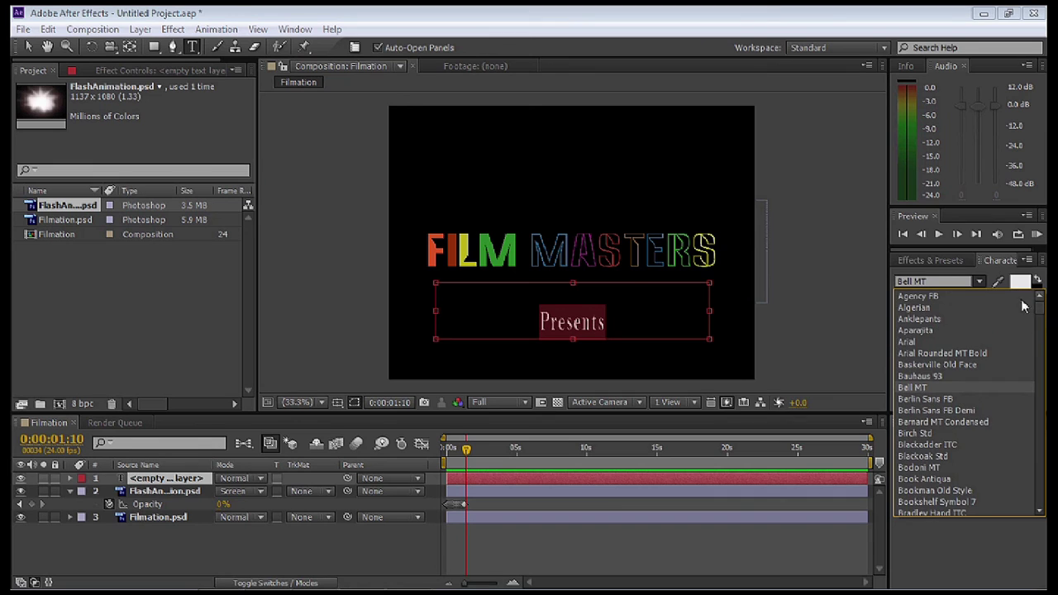
left_click(997, 342)
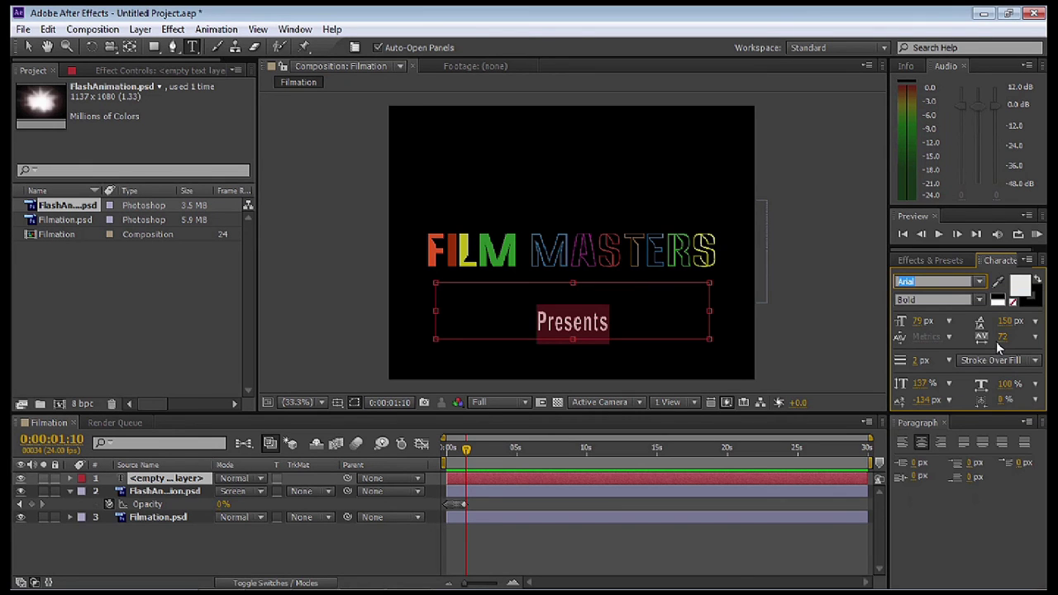
mouse_move(920, 324)
left_mouse_down()
mouse_move(939, 323)
mouse_move(910, 323)
left_mouse_up()
left_click(28, 47)
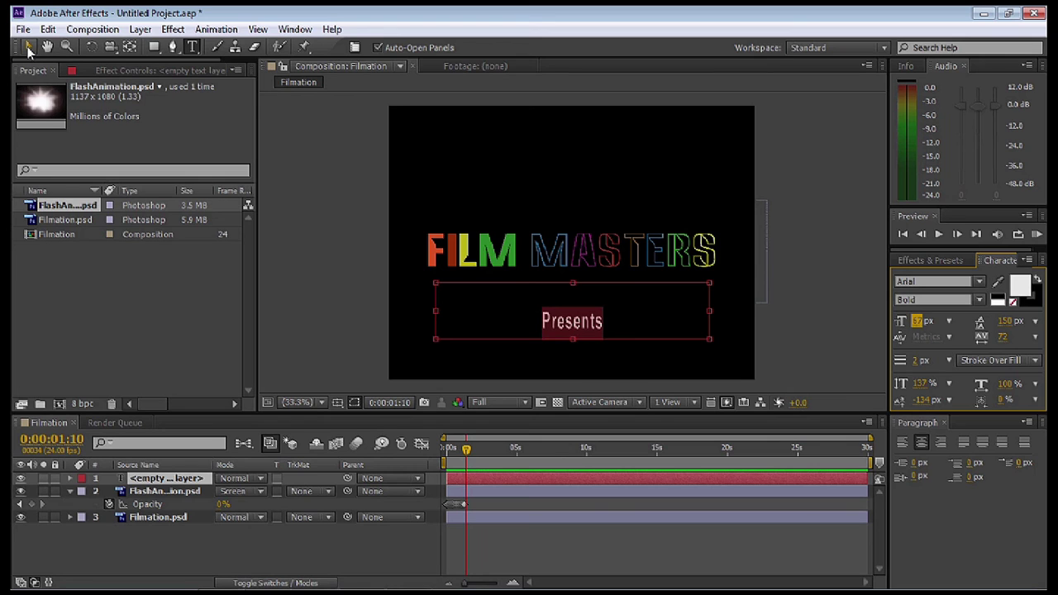
left_click_drag(577, 324, 577, 302)
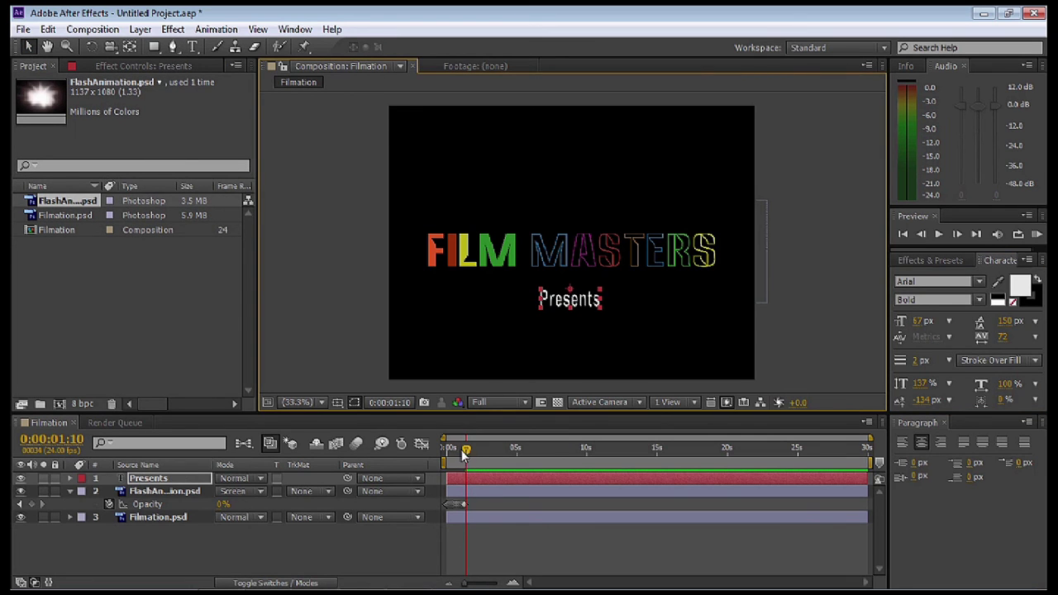
- Make the Presents layer start about 2 seconds in, preview from the beginning, and deselect the layer
left_click_drag(465, 453, 440, 457)
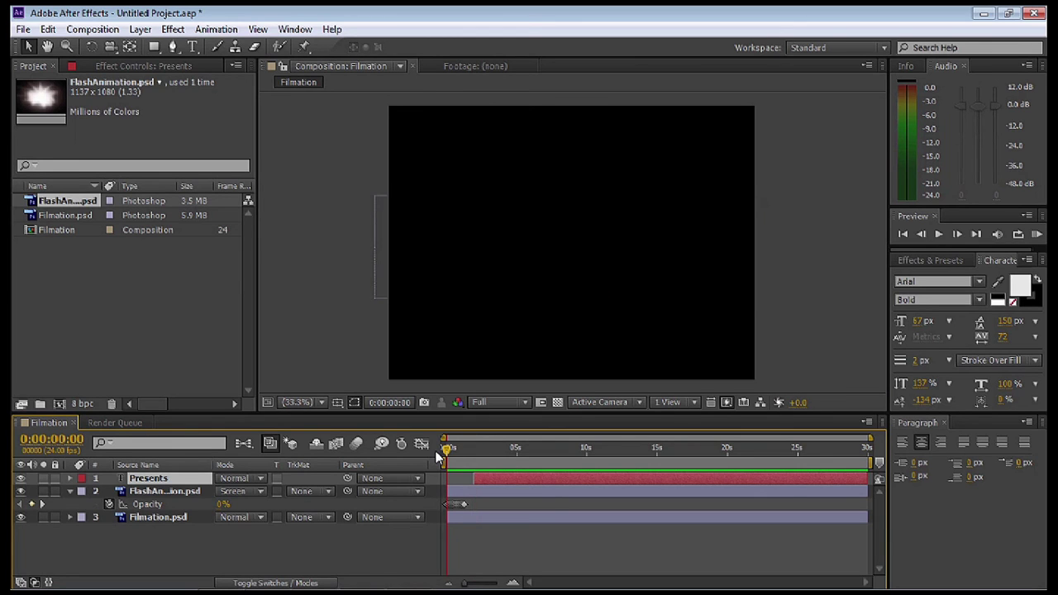
key("space")
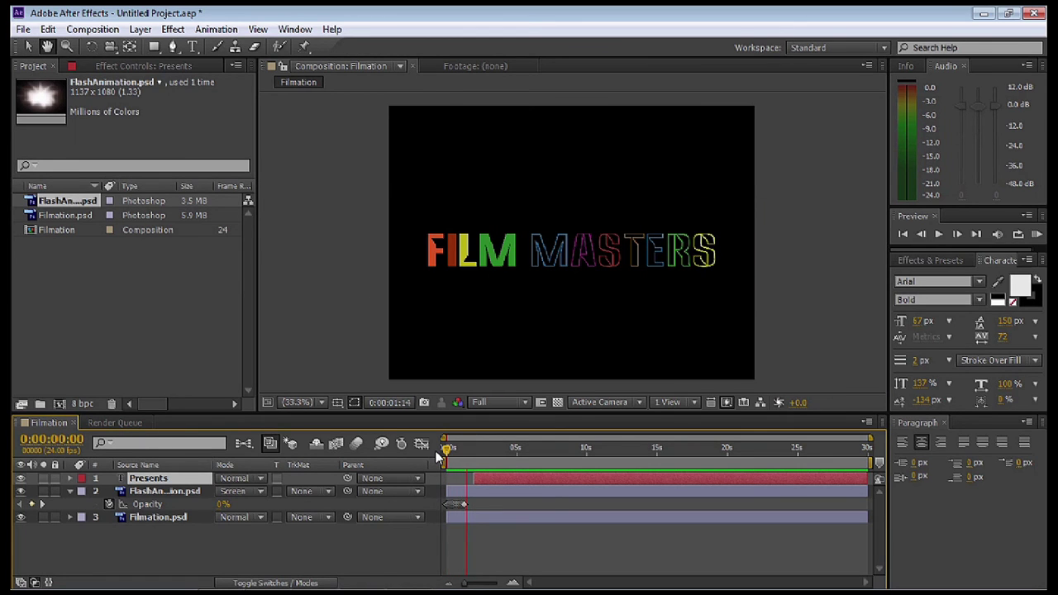
key("space")
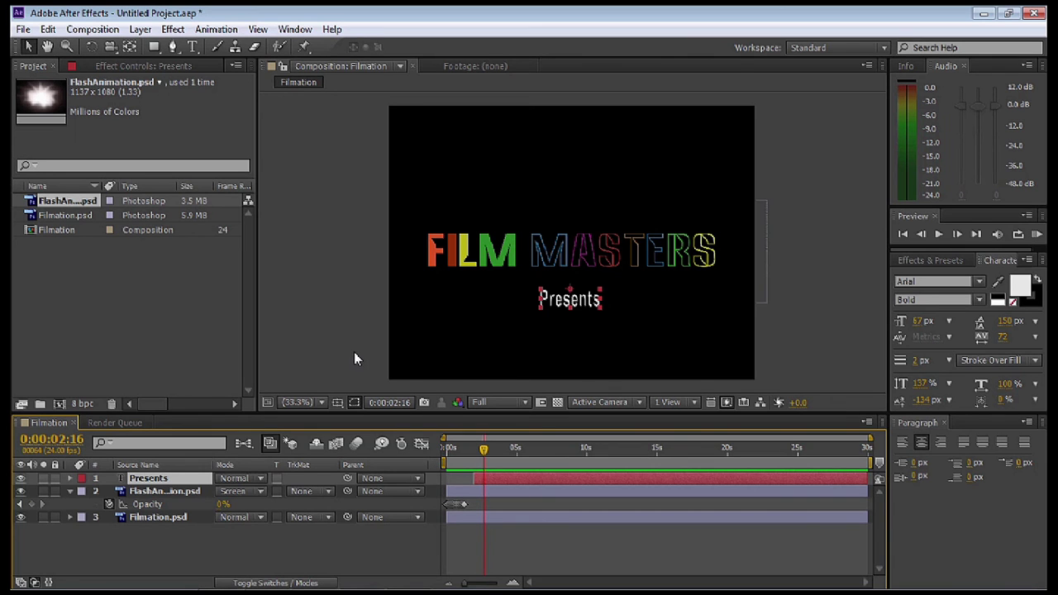
left_click(353, 351)
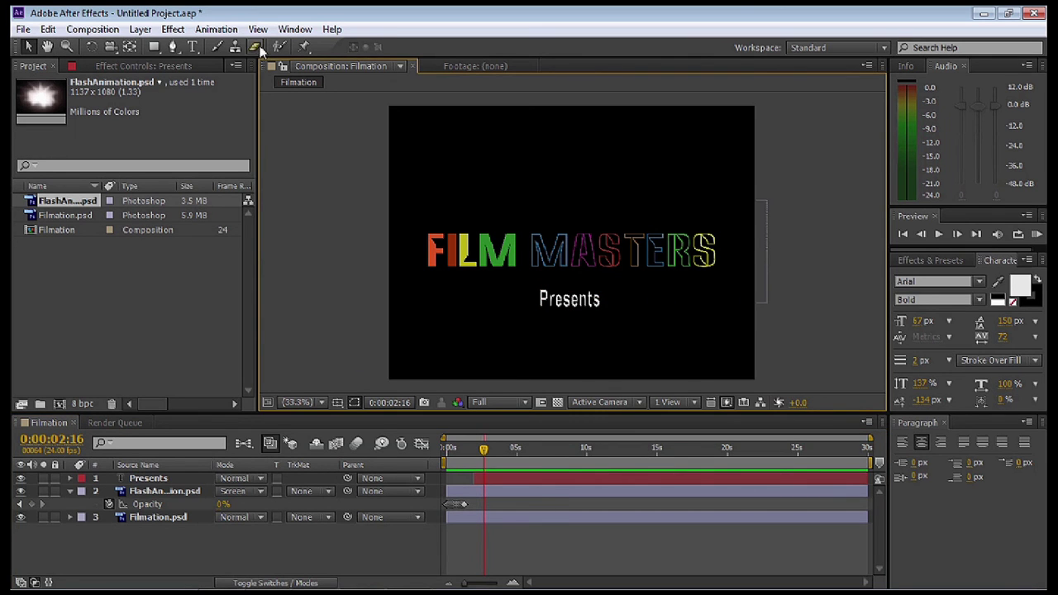
- Create a black solid layer at composition size, 1440 x 1080 px, above all the other layers
left_click(139, 29)
mouse_move(192, 40)
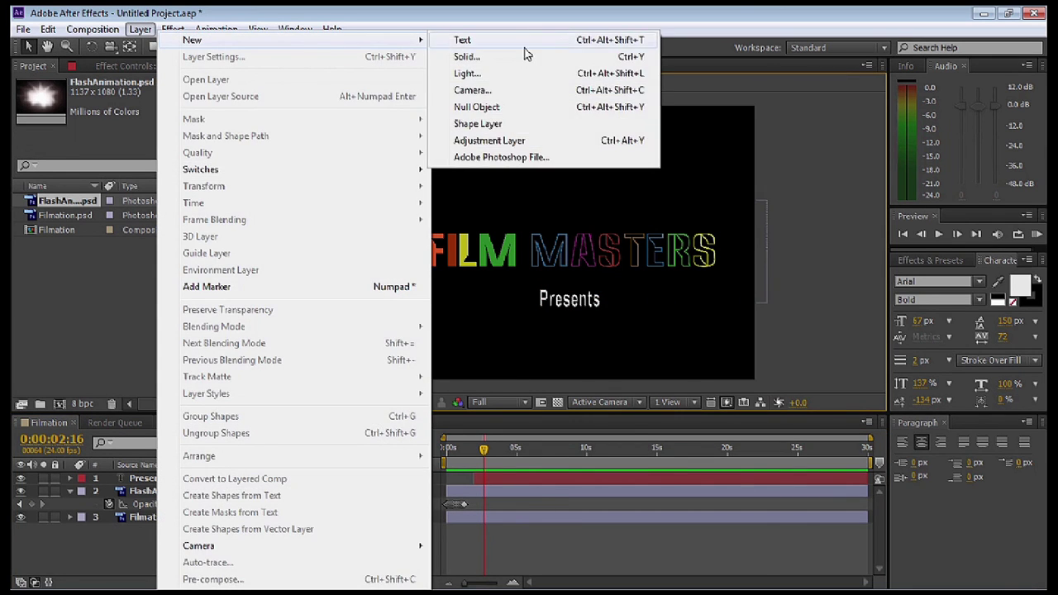
left_click(508, 58)
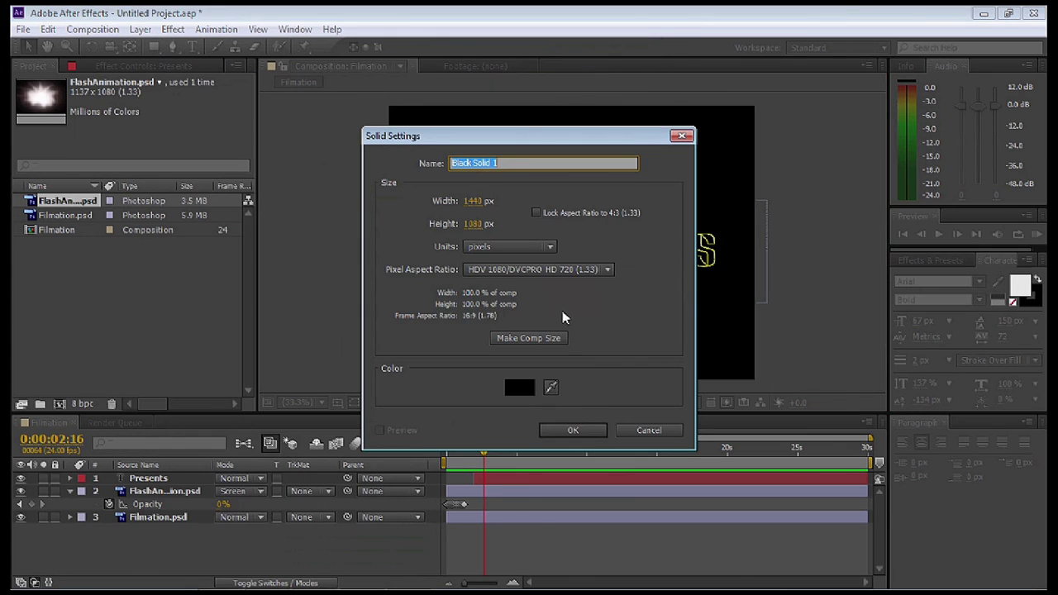
left_click(523, 340)
left_click(519, 390)
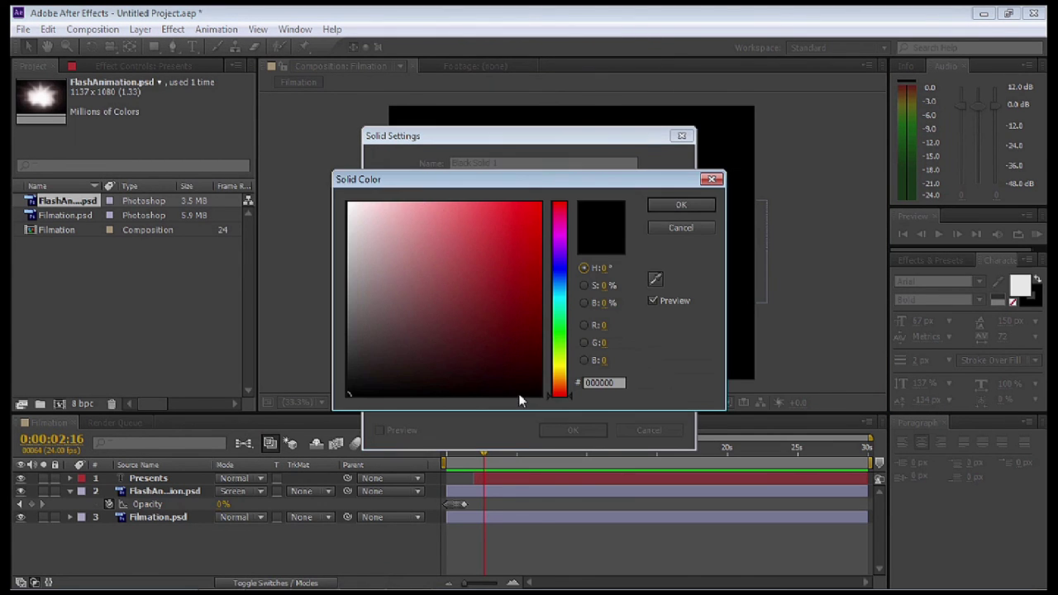
left_click(674, 207)
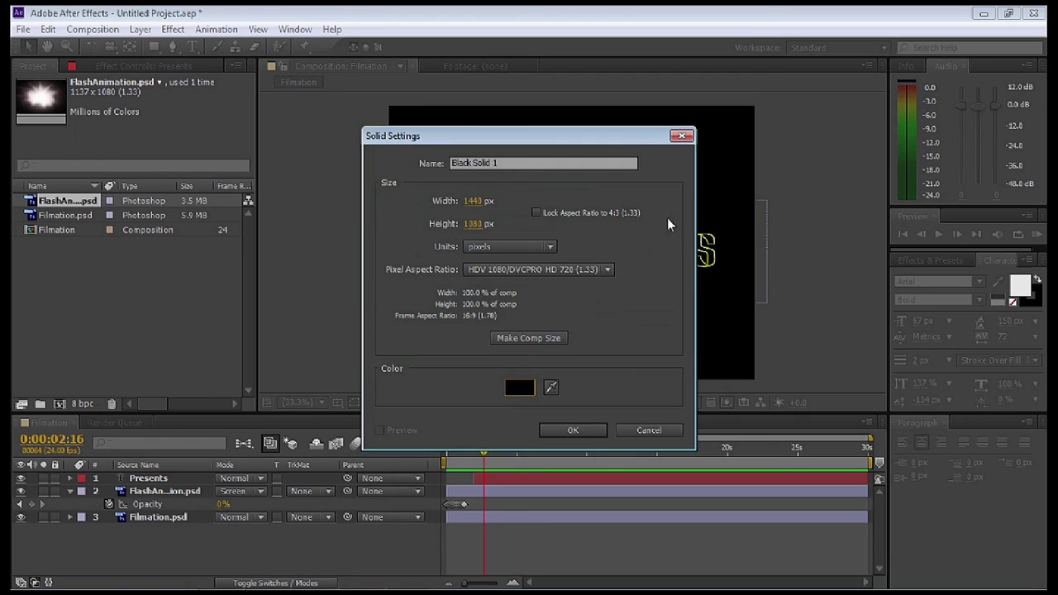
left_click(579, 430)
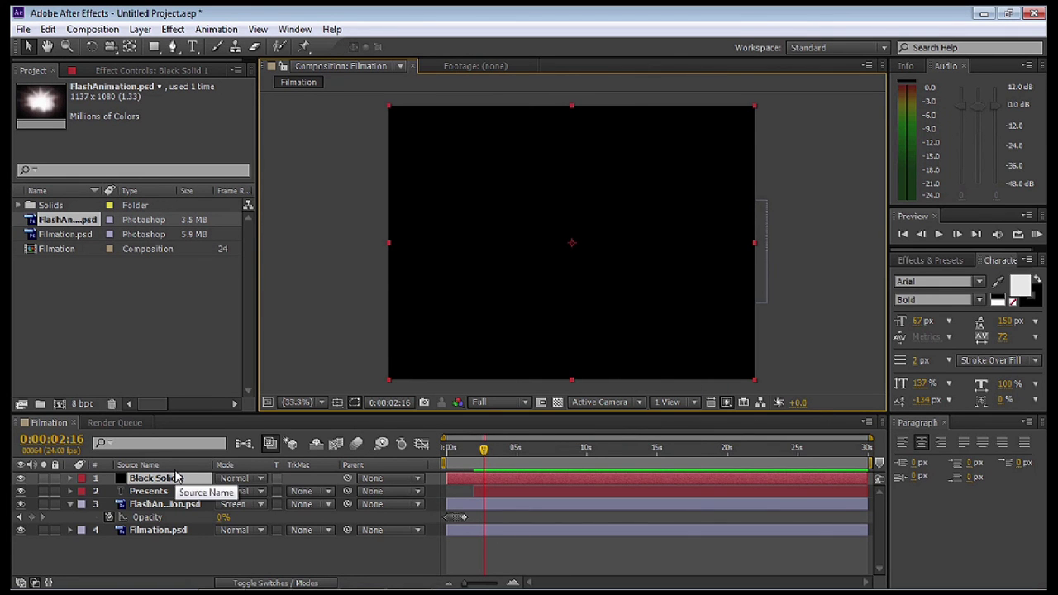
- Keyframe the black solid's opacity at 0% at 0:00:02:16 and 100% at 0:00:04:06 for a fade to black
key("t")
left_click(110, 493)
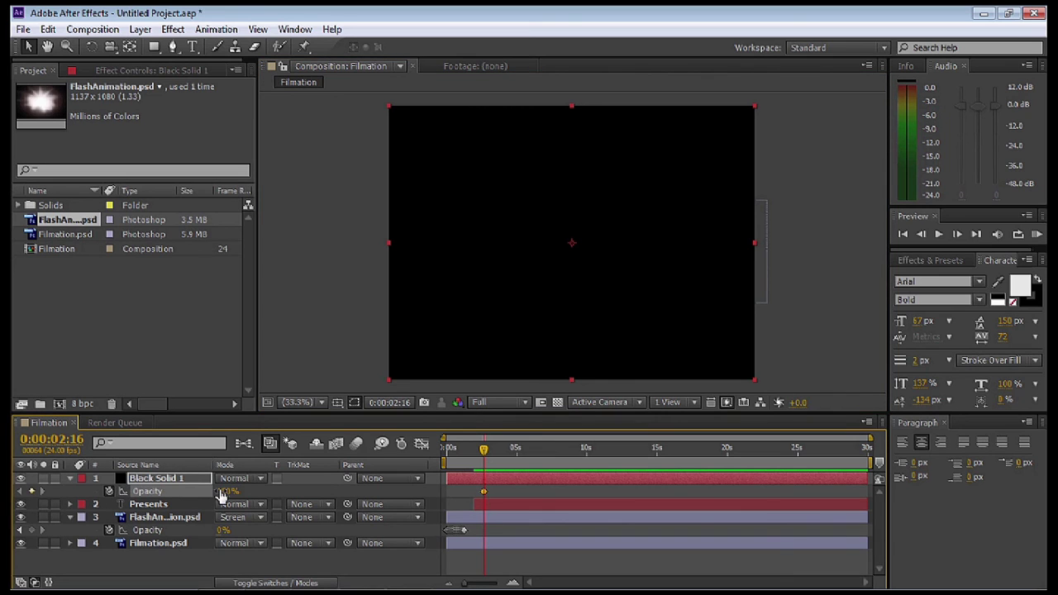
left_click_drag(221, 494, 95, 491)
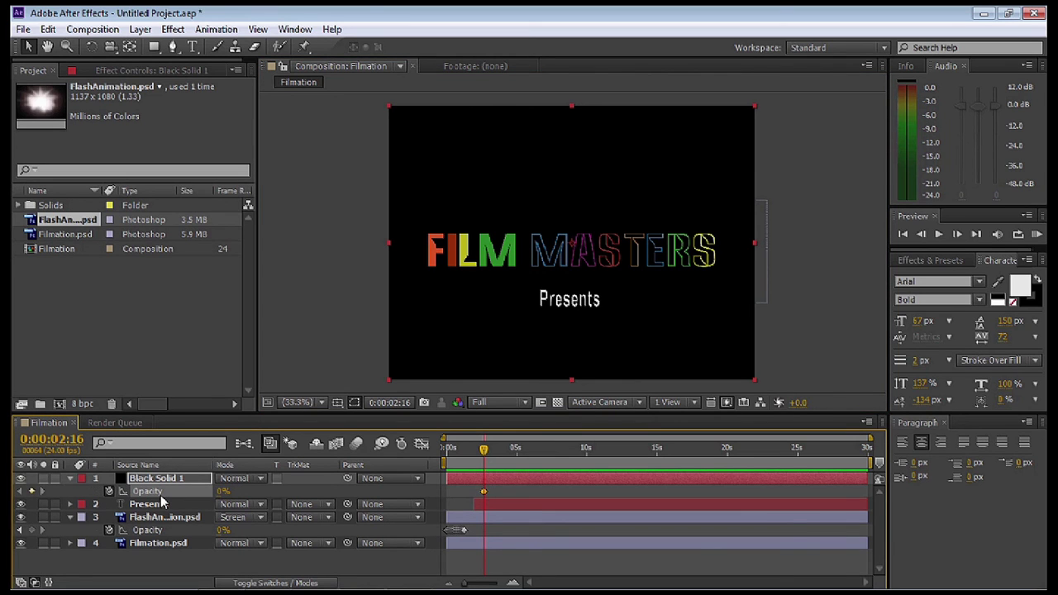
key("space")
key("space")
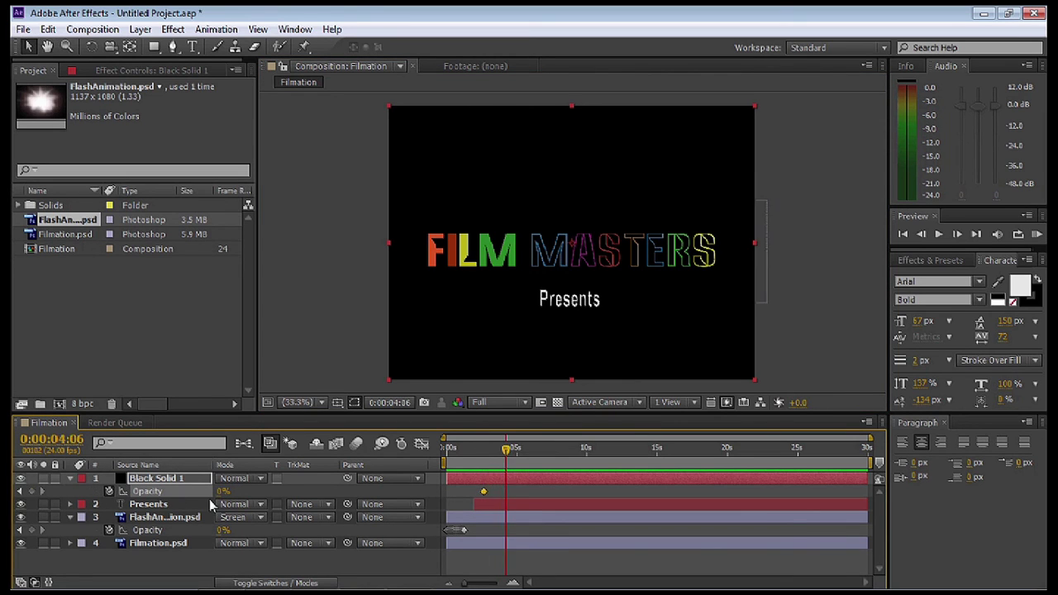
left_click(220, 491)
type("100")
key("Return")
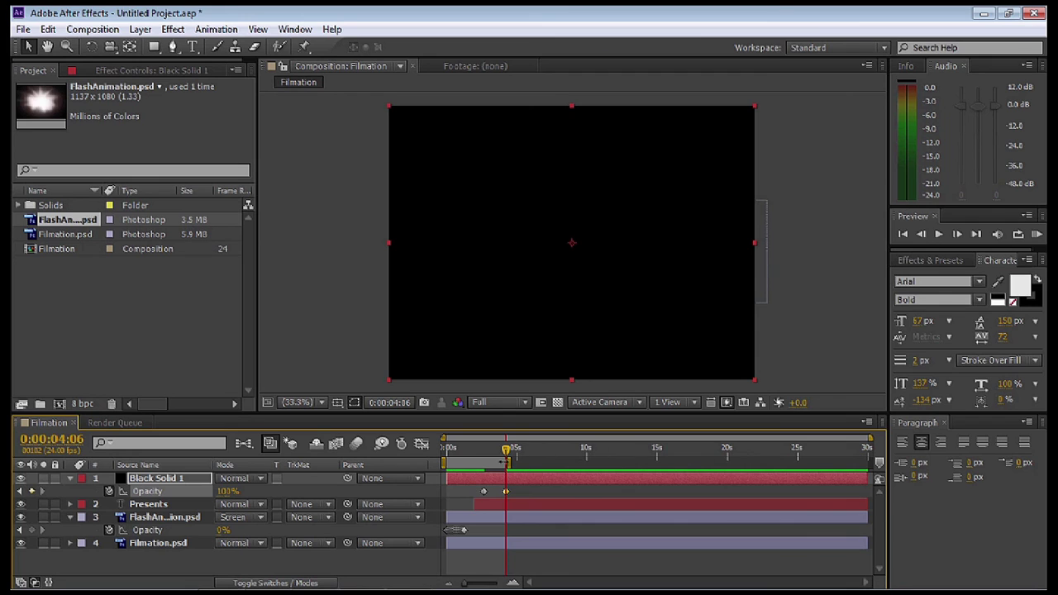
- End the work area at 0:00:04:06 and preview the animation with its fade-out from the start
left_click_drag(510, 454, 416, 466)
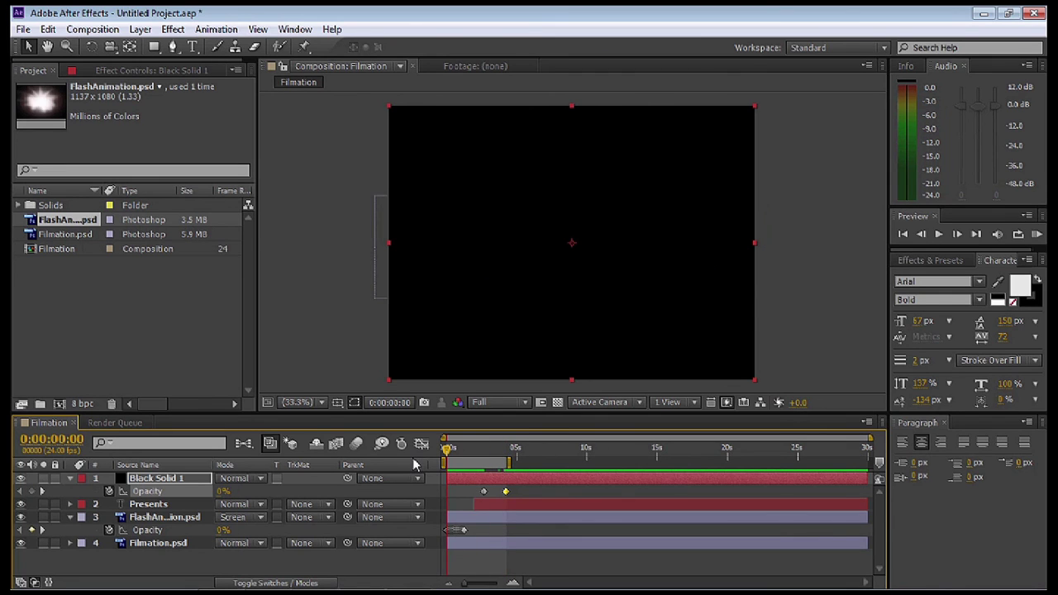
key("space")
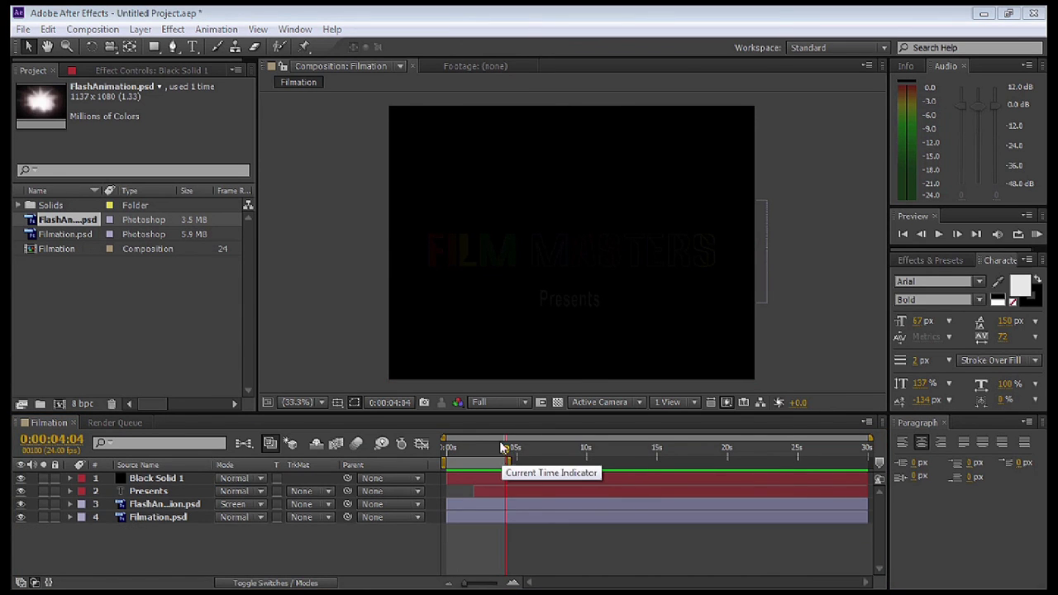
- Queue the Filmation composition for rendering and set its output module format to H.264
left_click(115, 423)
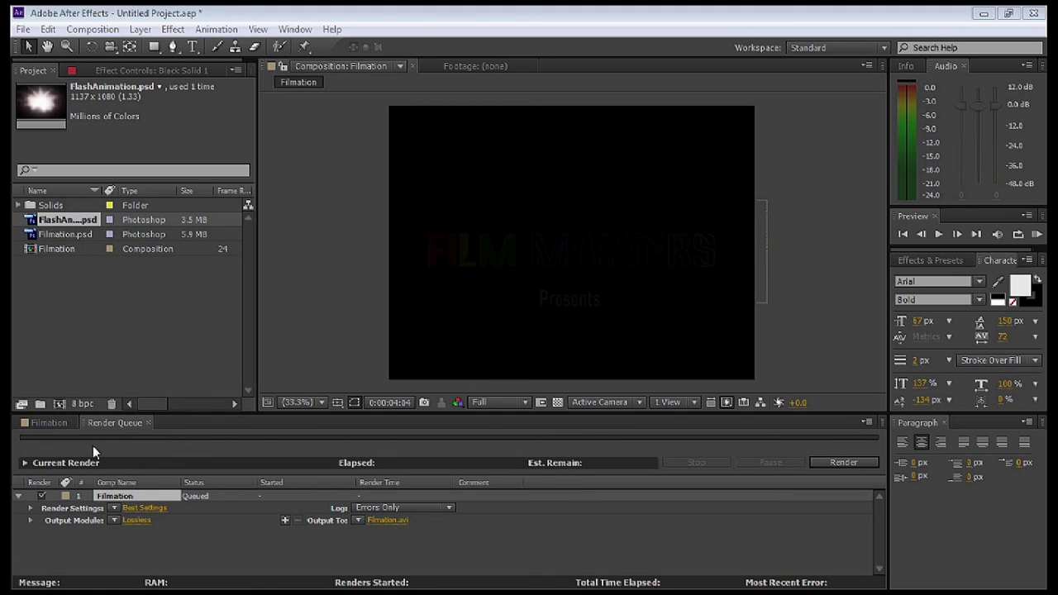
left_click(143, 521)
left_click(475, 114)
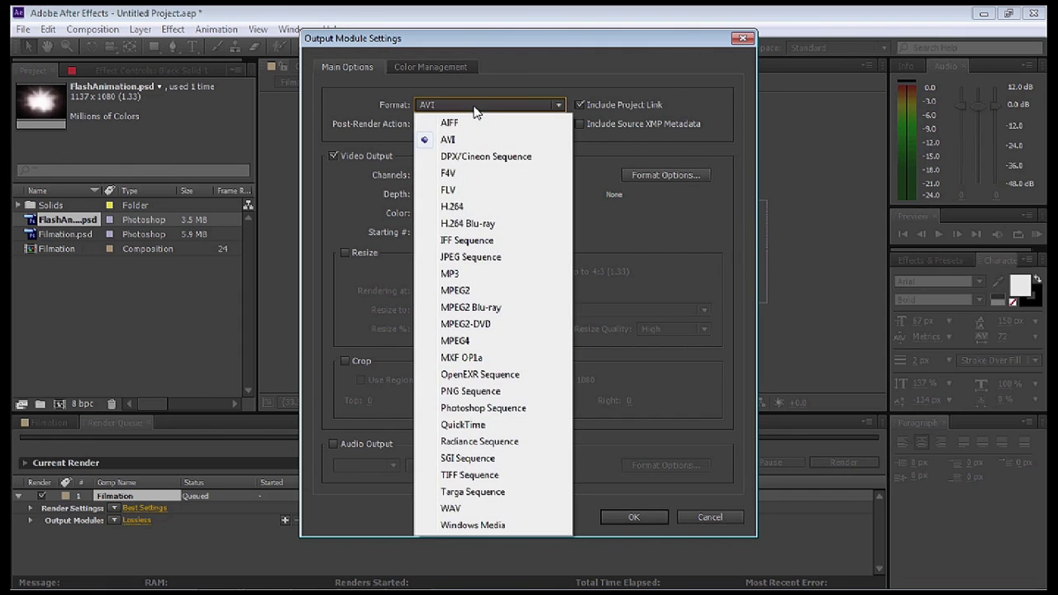
left_click(464, 208)
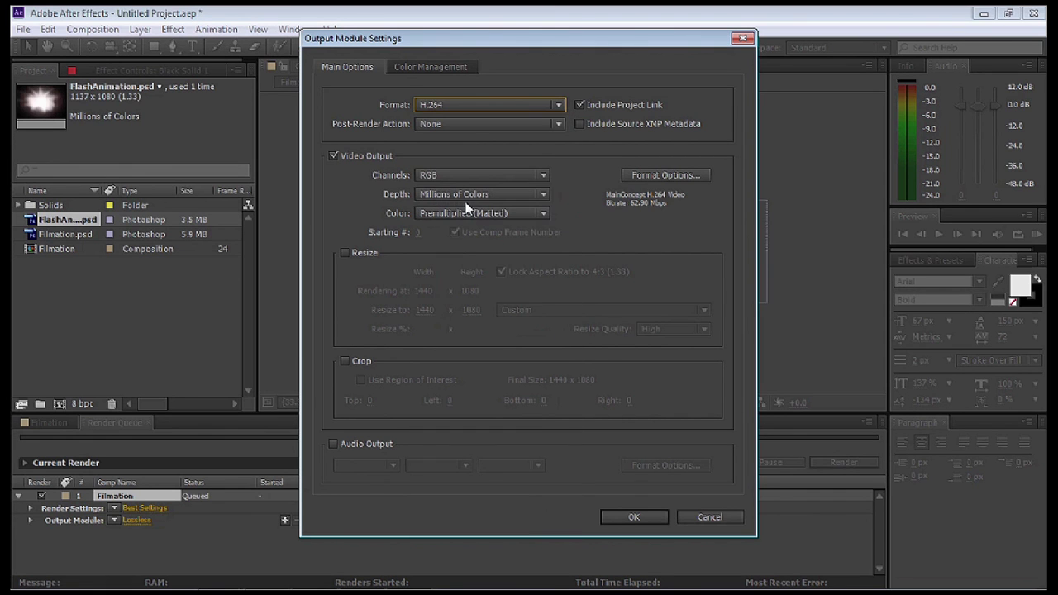
- Set the H.264 target and maximum bitrates to 30 Mbps and enable audio output for the render
left_click(669, 173)
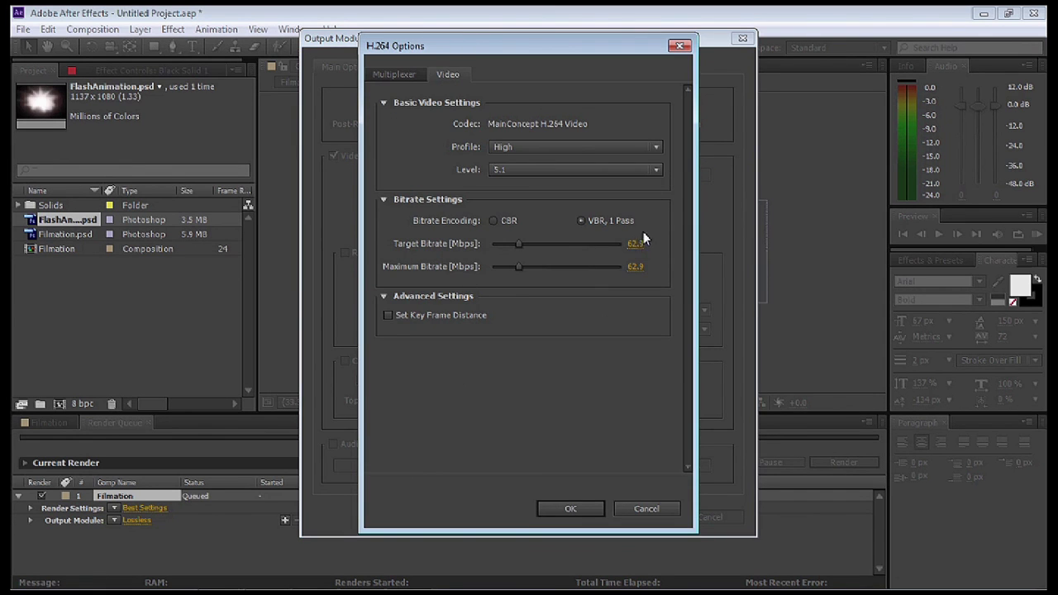
left_click_drag(520, 243, 506, 244)
left_click(642, 243)
type("30")
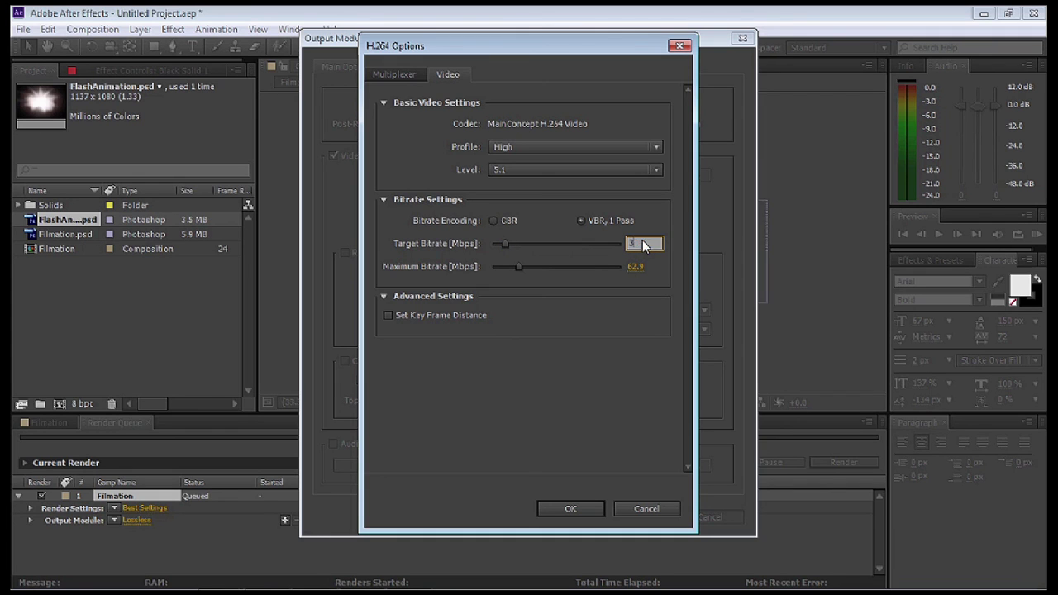
left_click(635, 267)
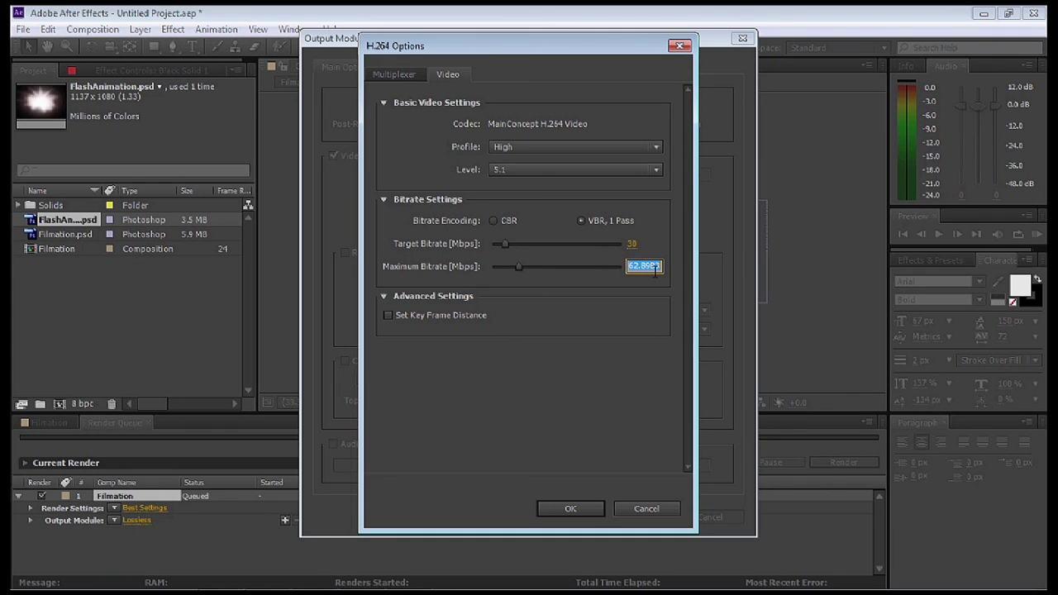
type("30")
key("Return")
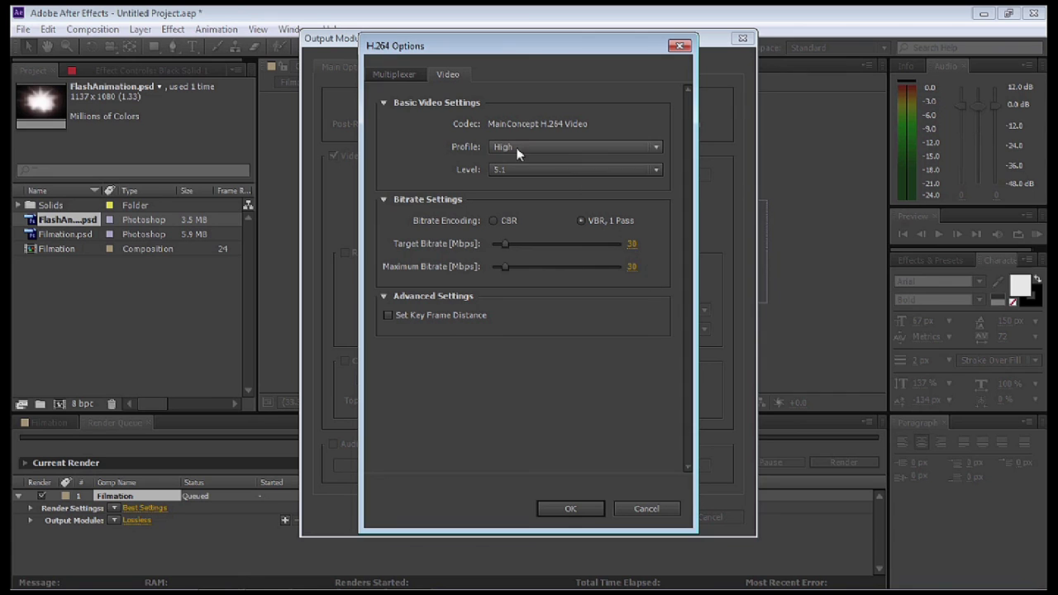
left_click(558, 509)
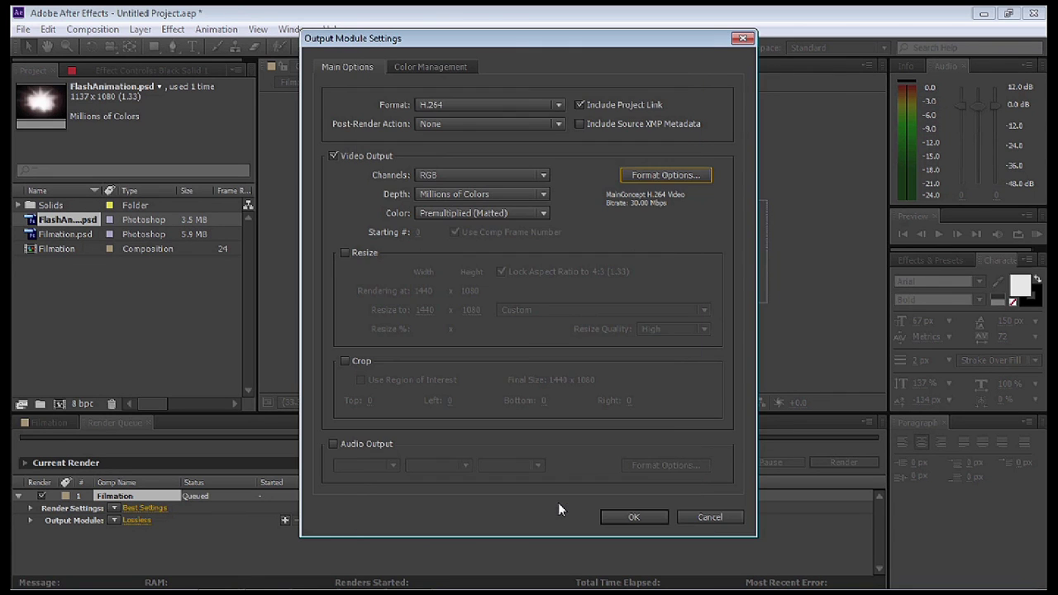
left_click(334, 445)
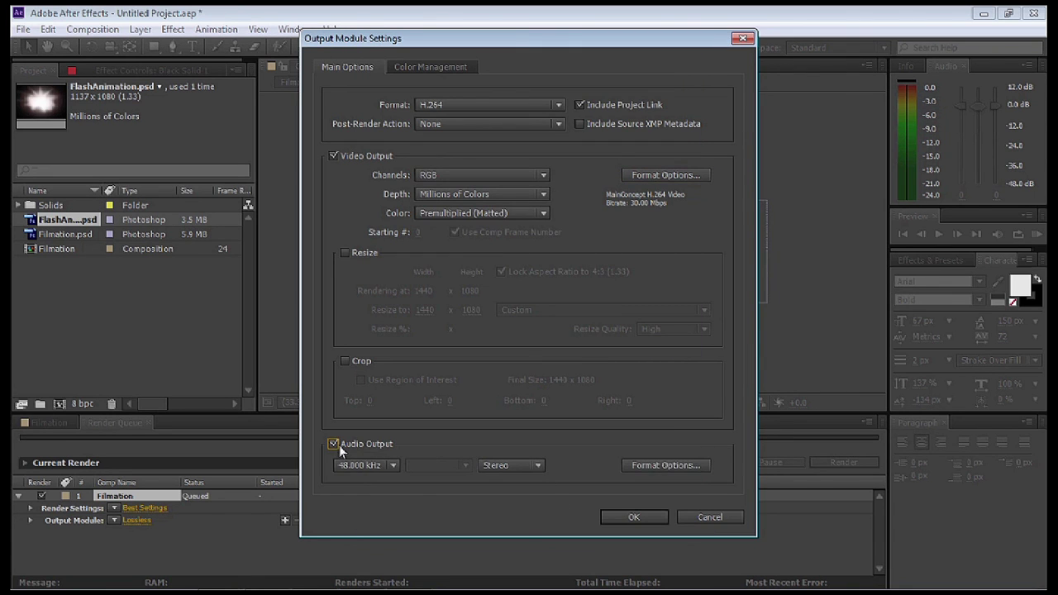
left_click(626, 517)
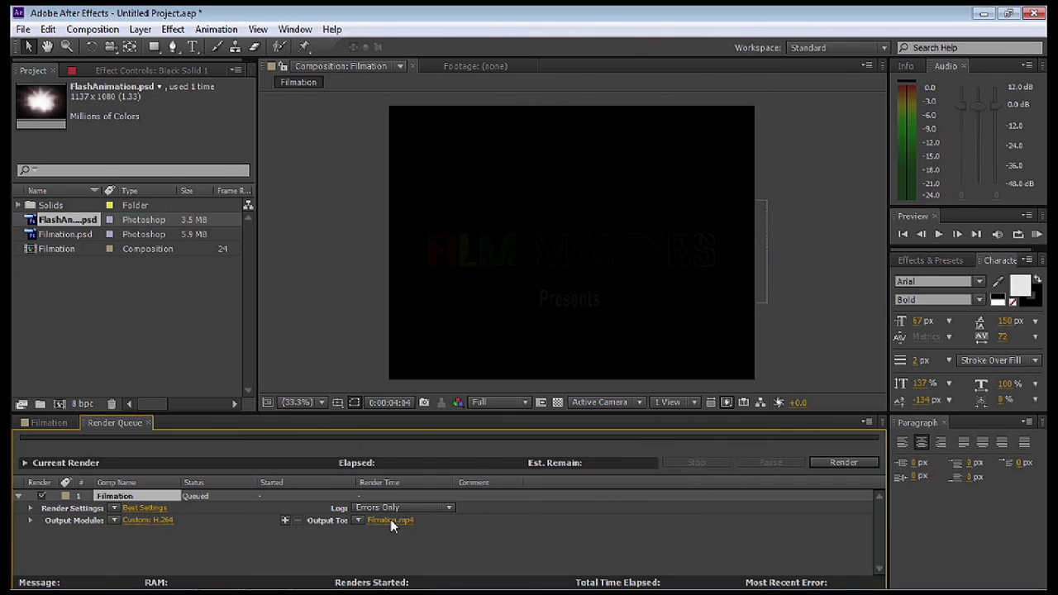
- Set the render output to Filmationlogo.mp4 in the Filmation files folder and start rendering
left_click(390, 520)
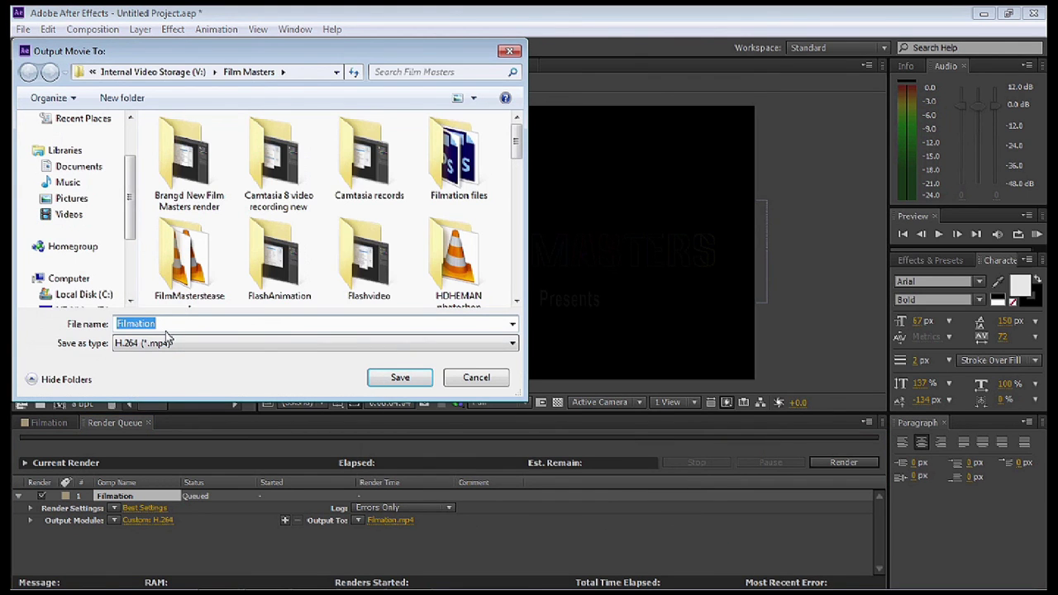
double_click(443, 188)
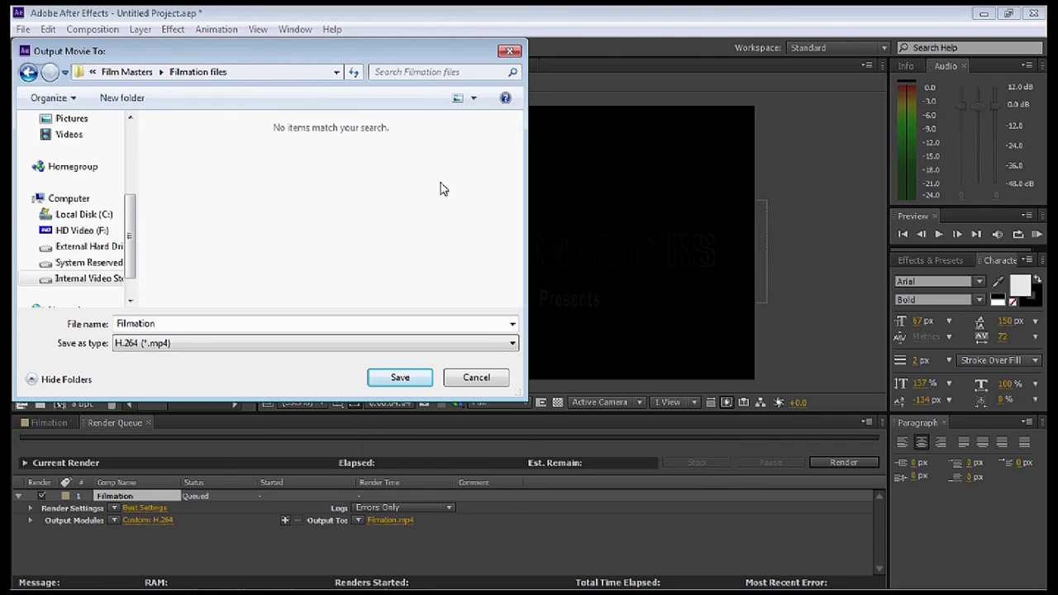
double_click(166, 325)
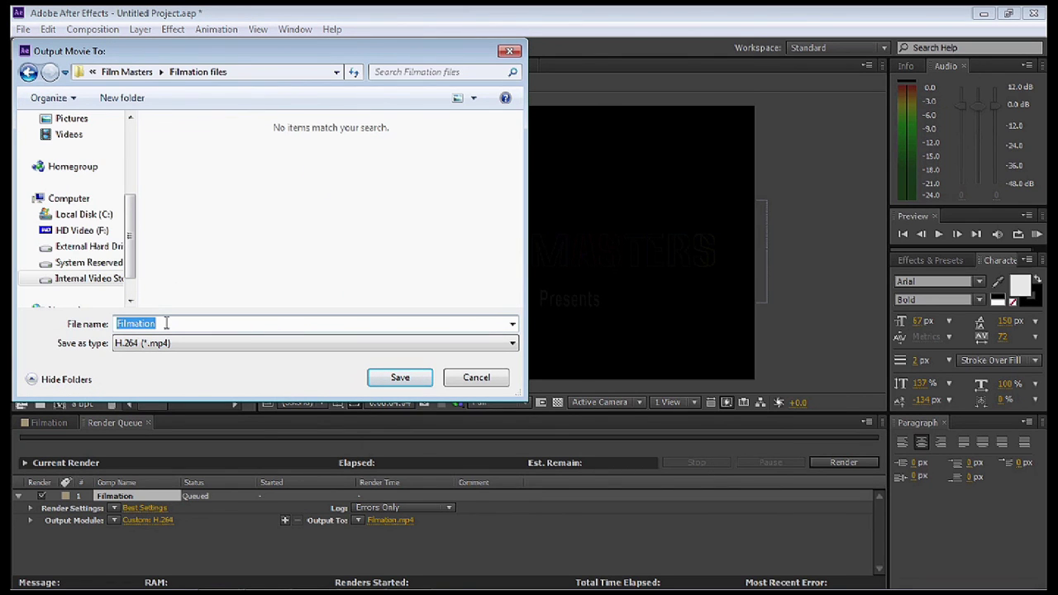
left_click(166, 324)
type("logo")
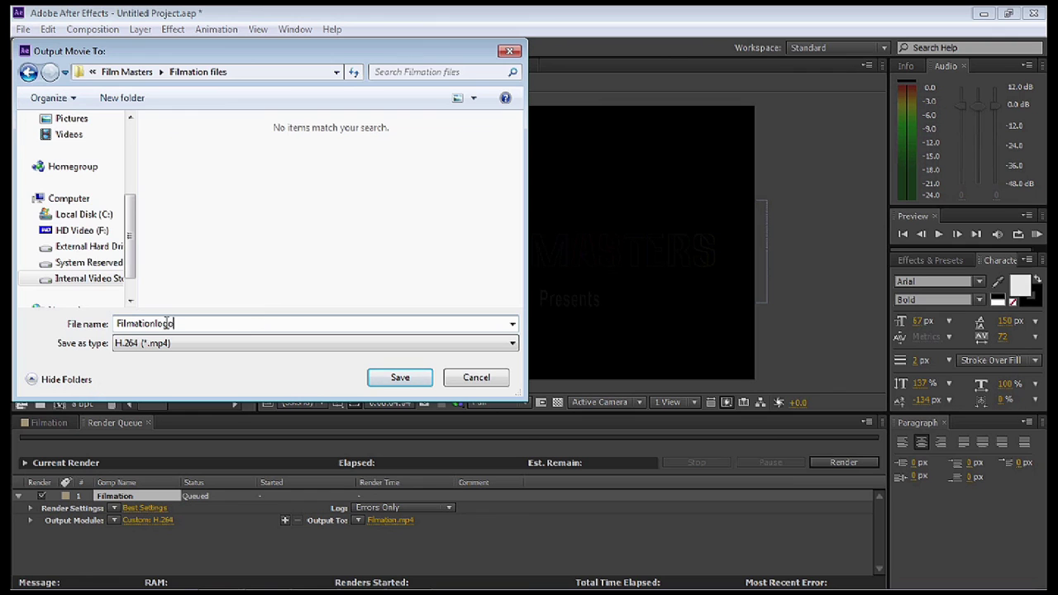
left_click(401, 378)
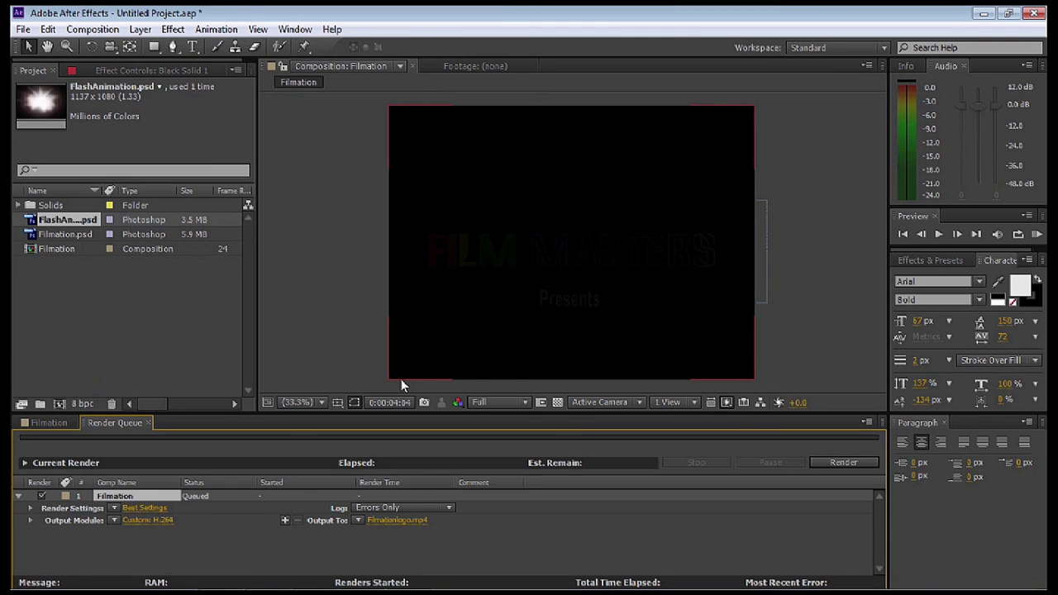
left_click(835, 464)
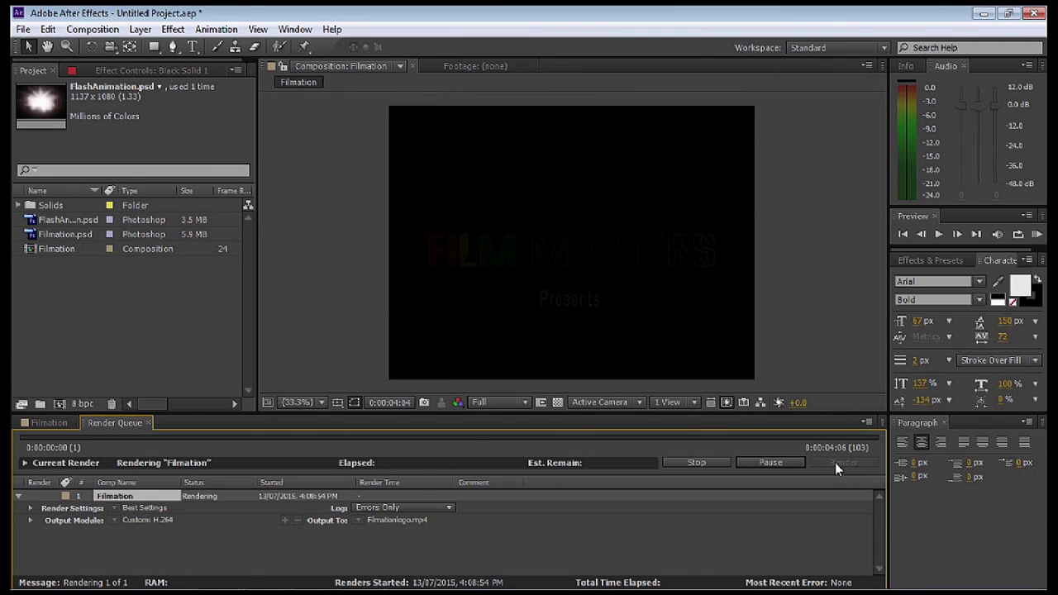